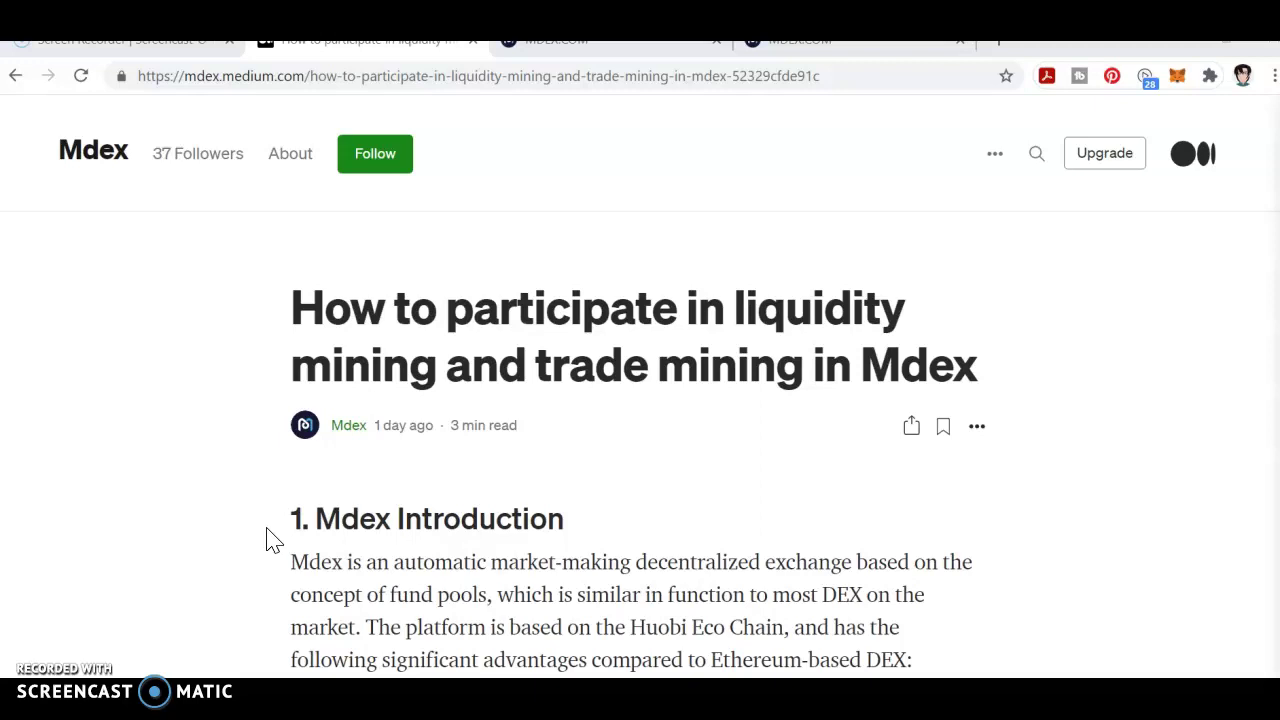
- Bring up the MDEX swap page and check the assets held in the MetaMask wallet
left_click(570, 50)
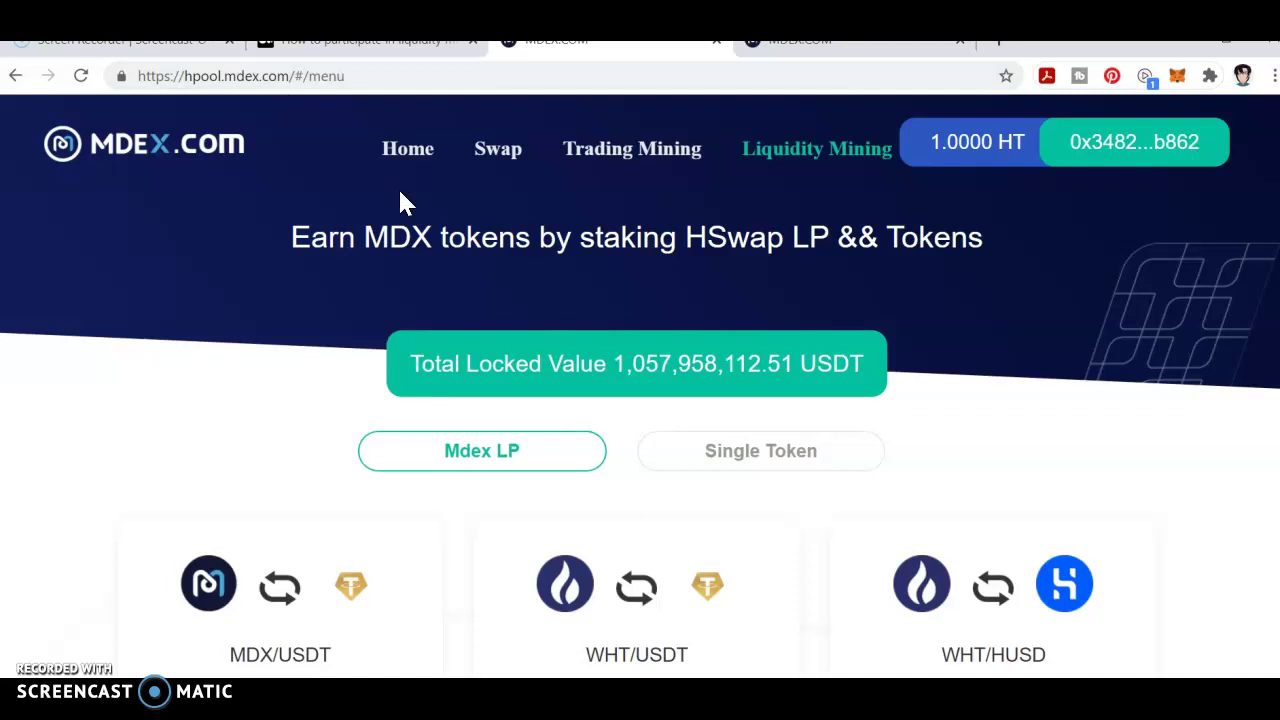
left_click(826, 45)
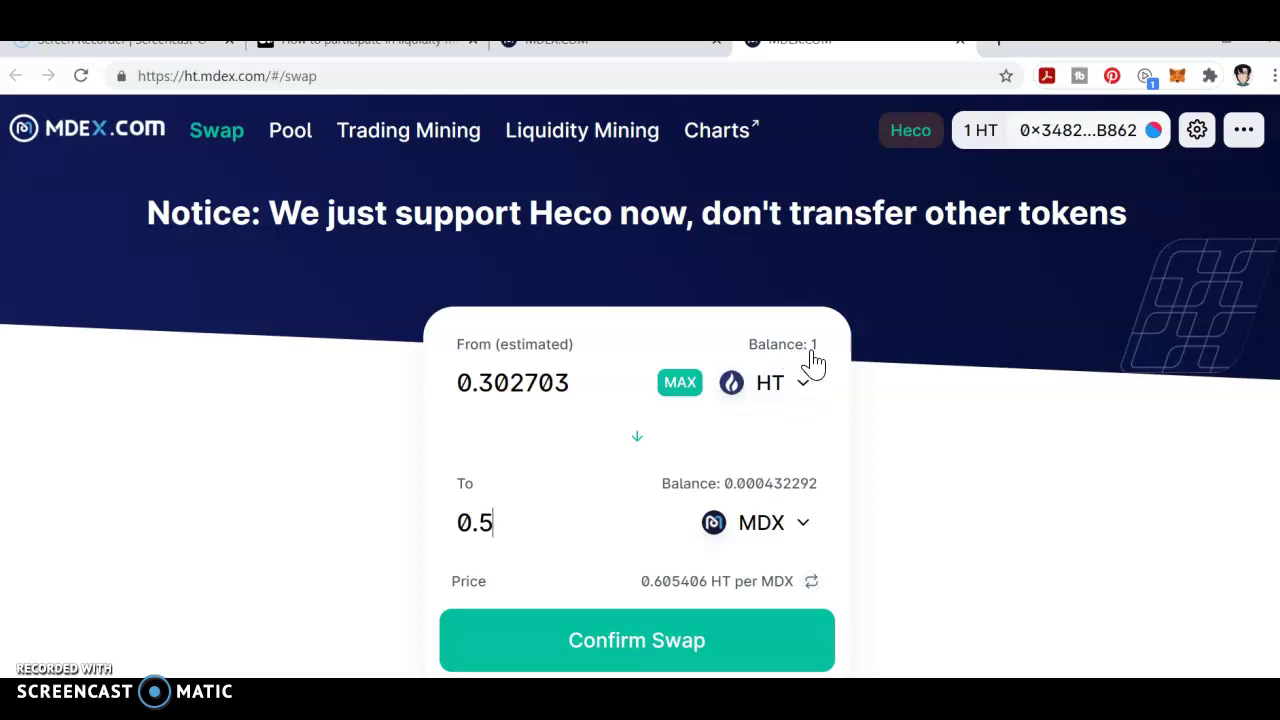
left_click(1177, 77)
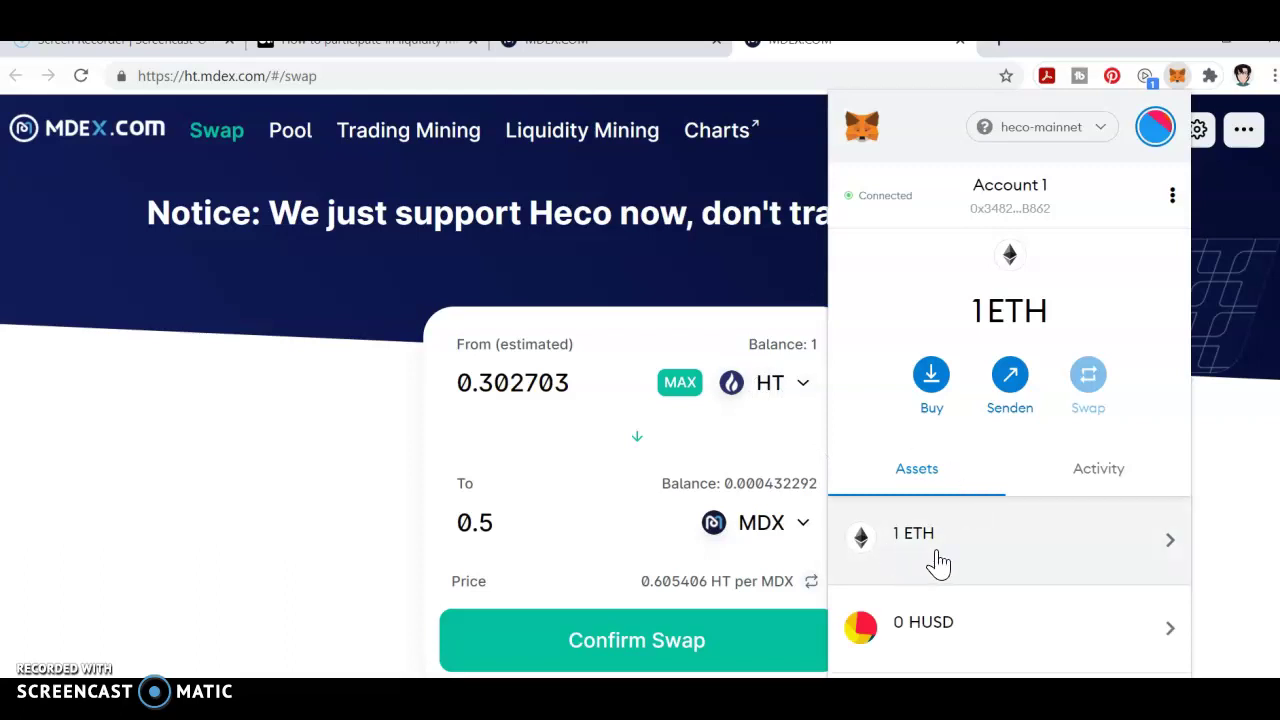
left_click(690, 278)
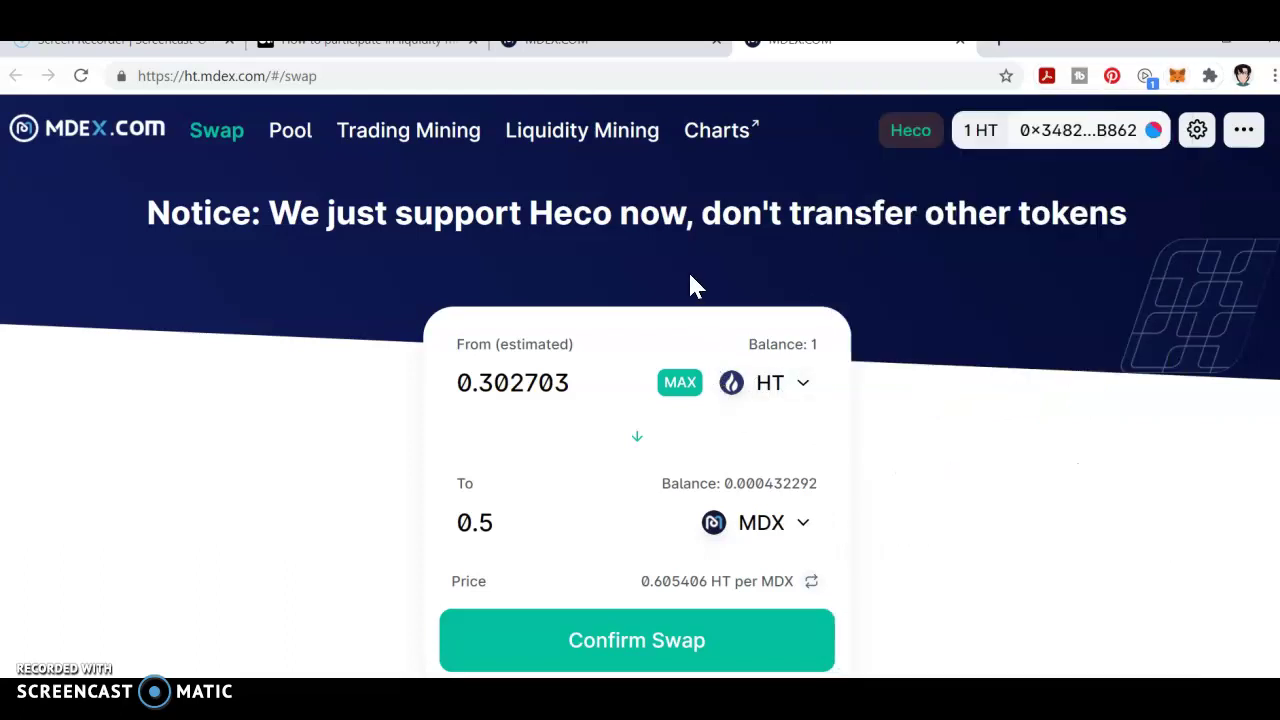
- Review the Liquidity Mining section of the Mdex Medium article on participating in liquidity and trade mining
left_click(424, 48)
scroll(571, 329, "down", 20)
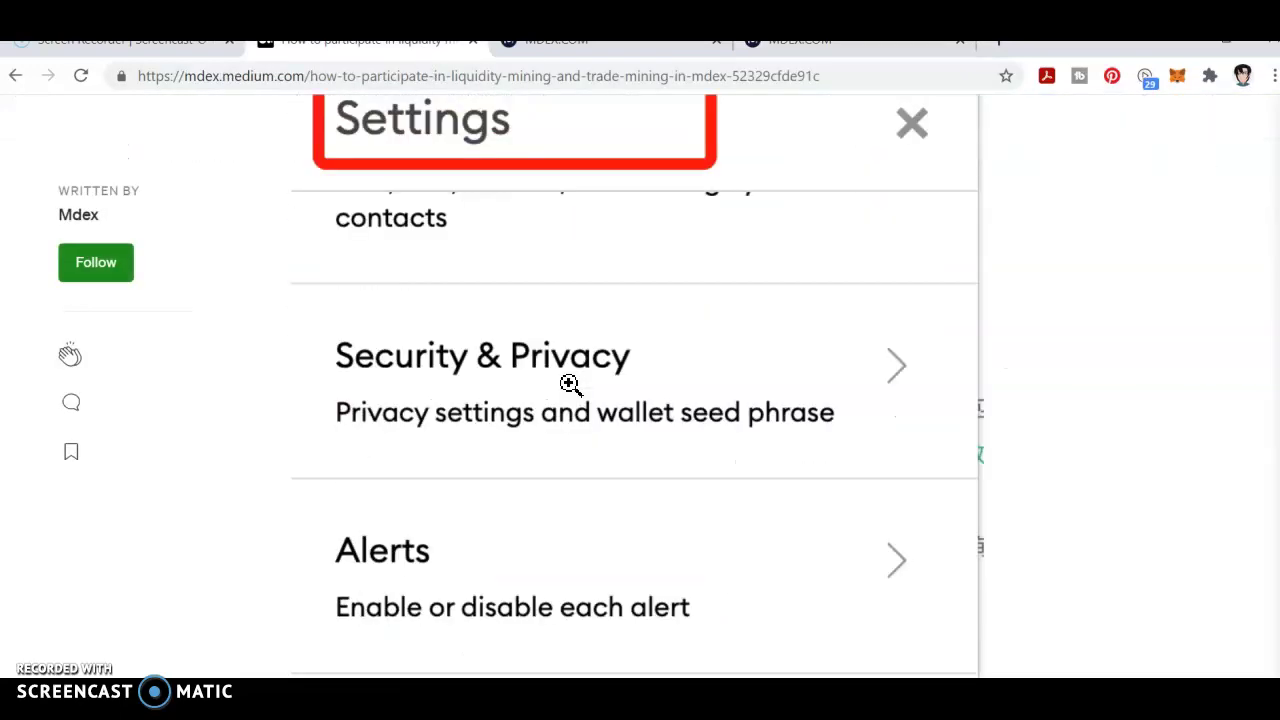
scroll(571, 391, "down", 20)
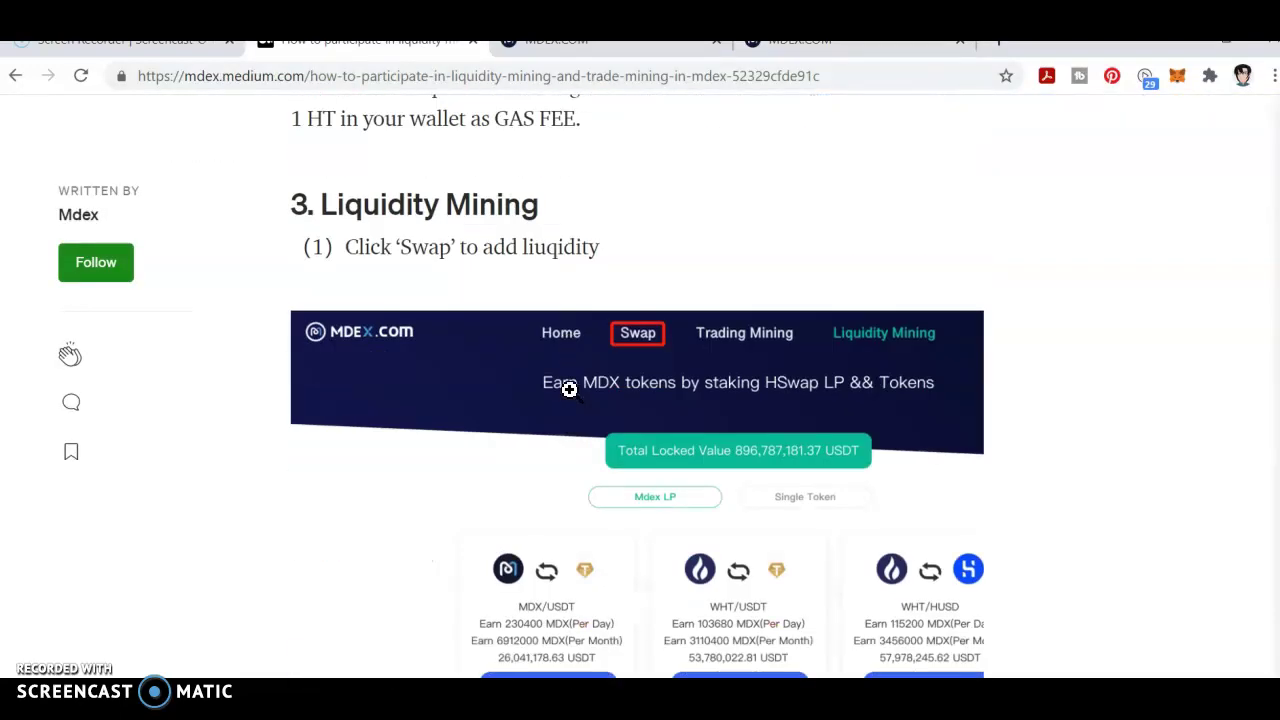
scroll(571, 391, "up", 3)
scroll(674, 530, "down", 5)
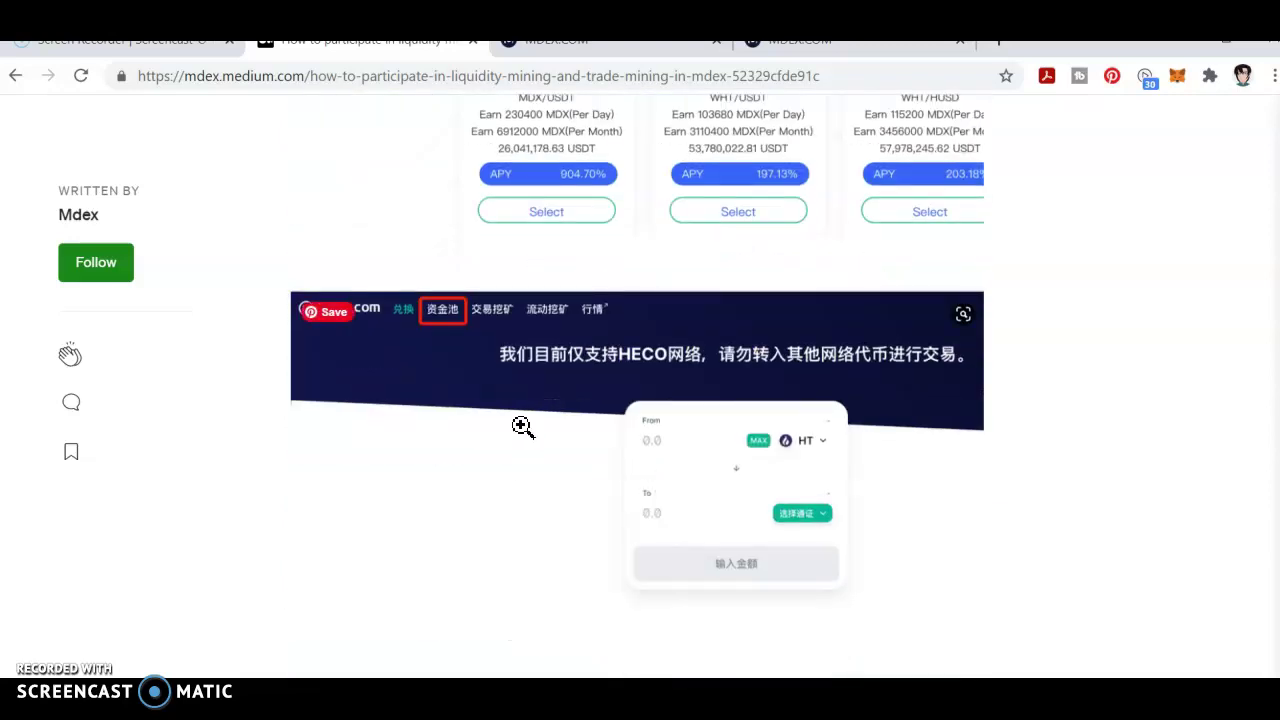
- Return to the MDEX swap page and set the amount of HT to swap for MDX to 0.20
left_click(772, 55)
scroll(716, 362, "down", 2)
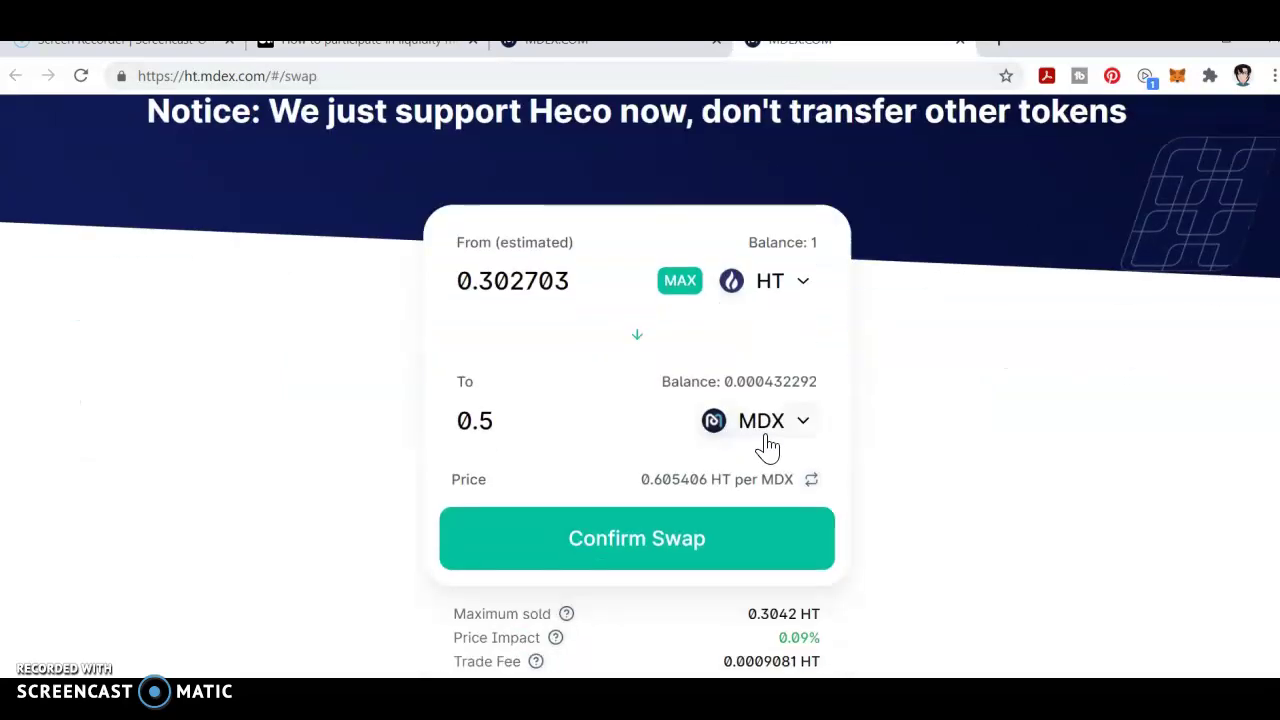
scroll(767, 446, "down", 3)
scroll(750, 437, "up", 2)
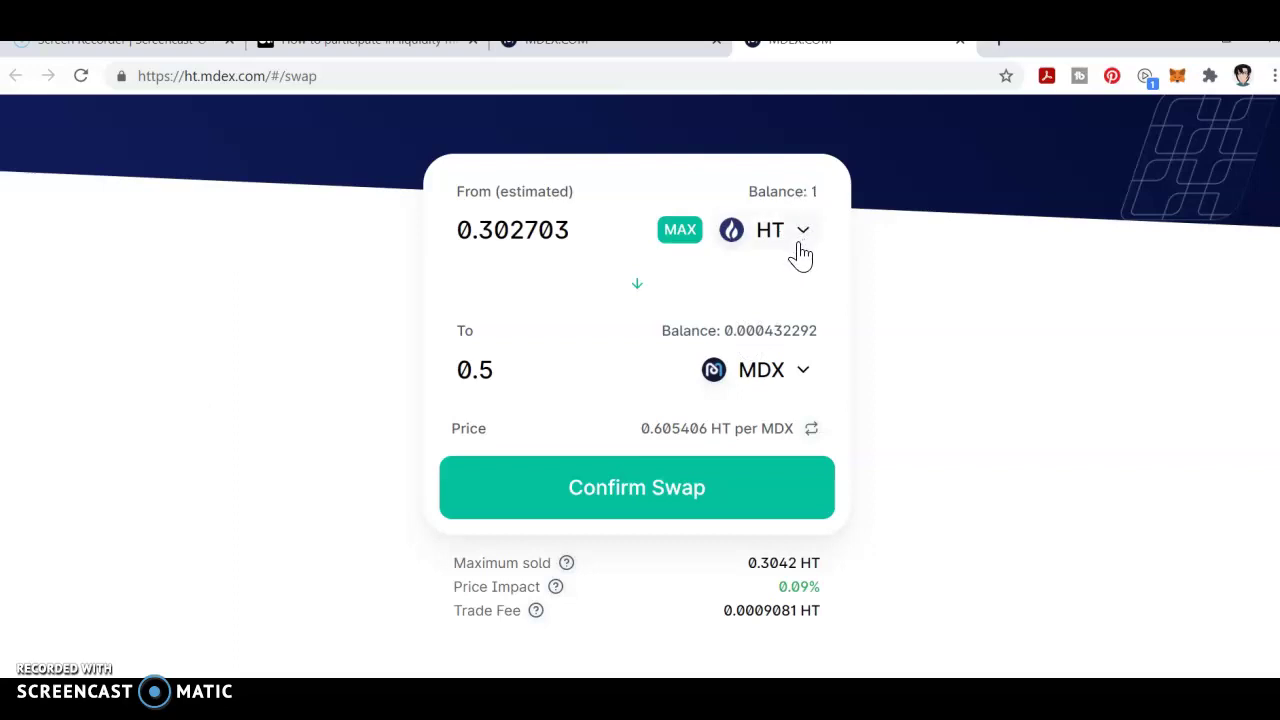
left_click_drag(607, 231, 449, 245)
type("0.")
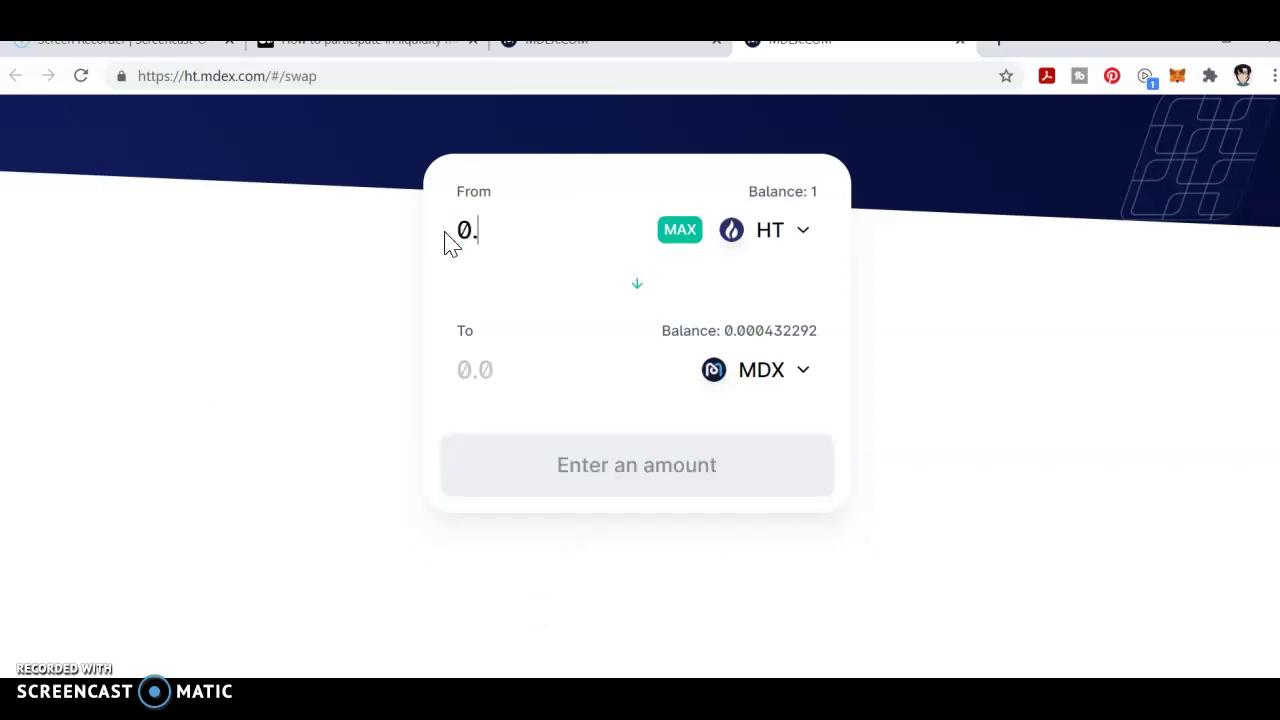
type("20")
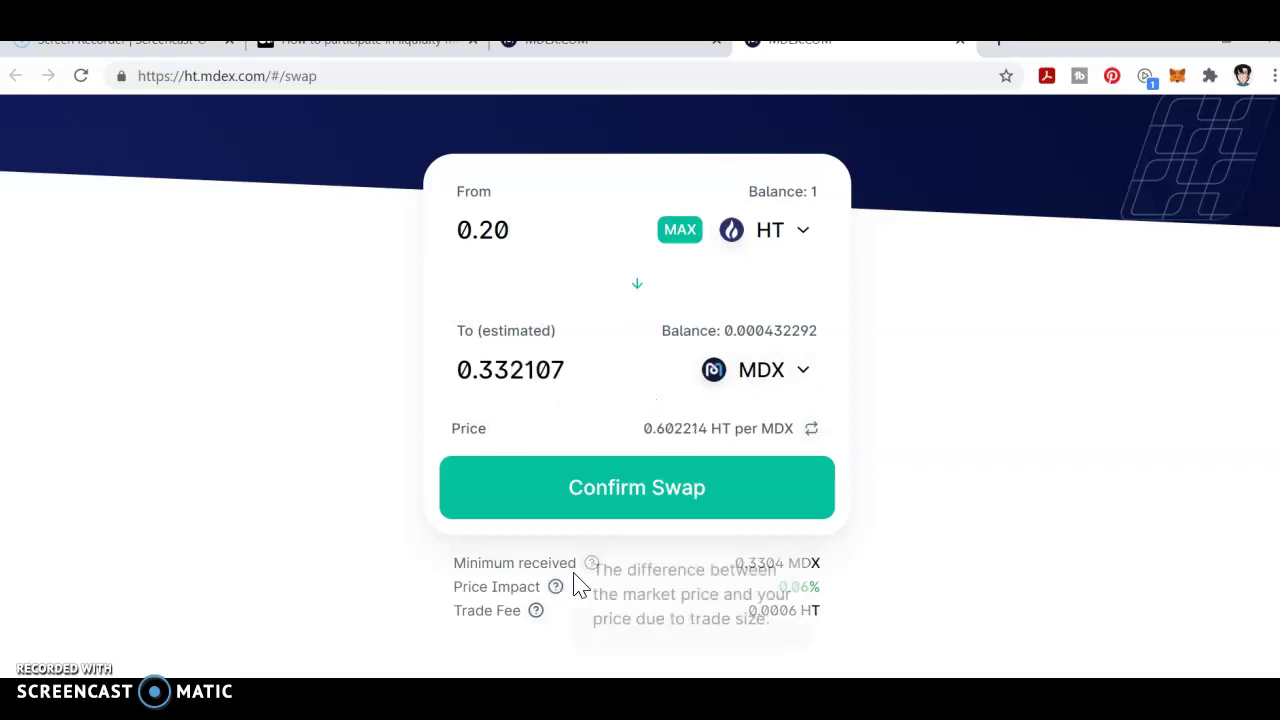
- Try to swap 0.2 HT for MDX, approving the transaction in the wallet and dismissing the submission notice
left_click(591, 502)
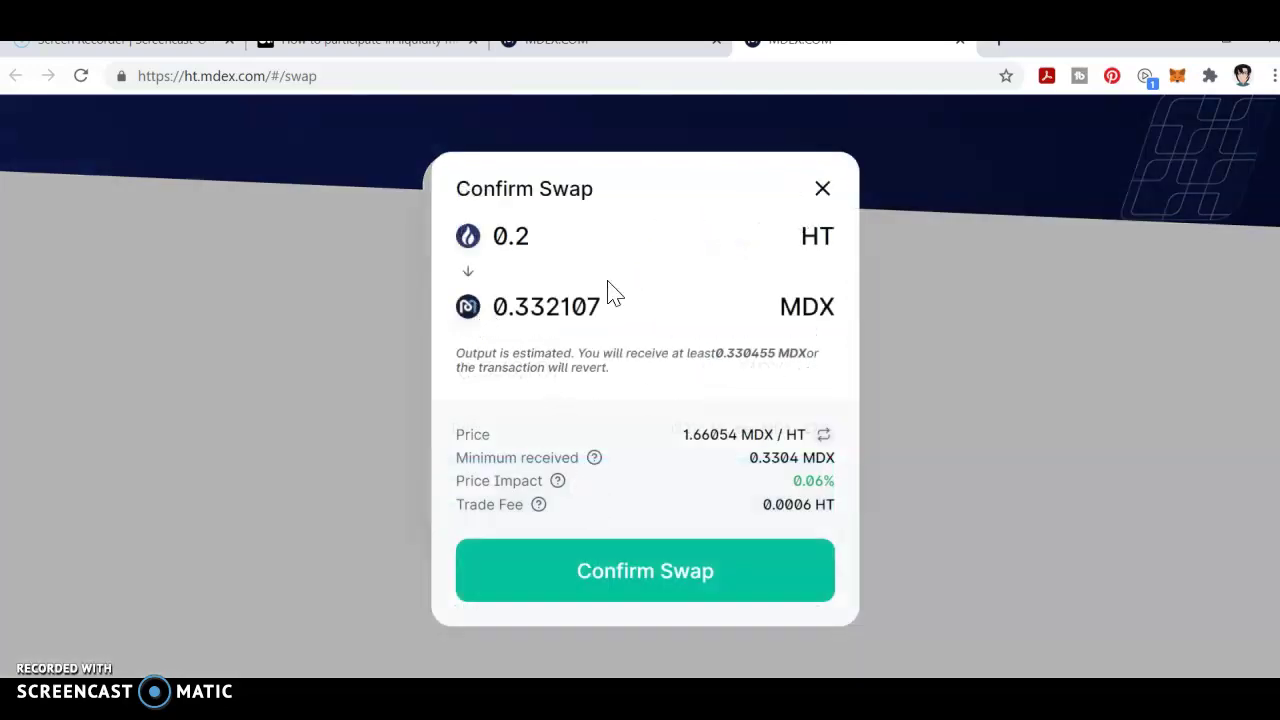
left_click(645, 570)
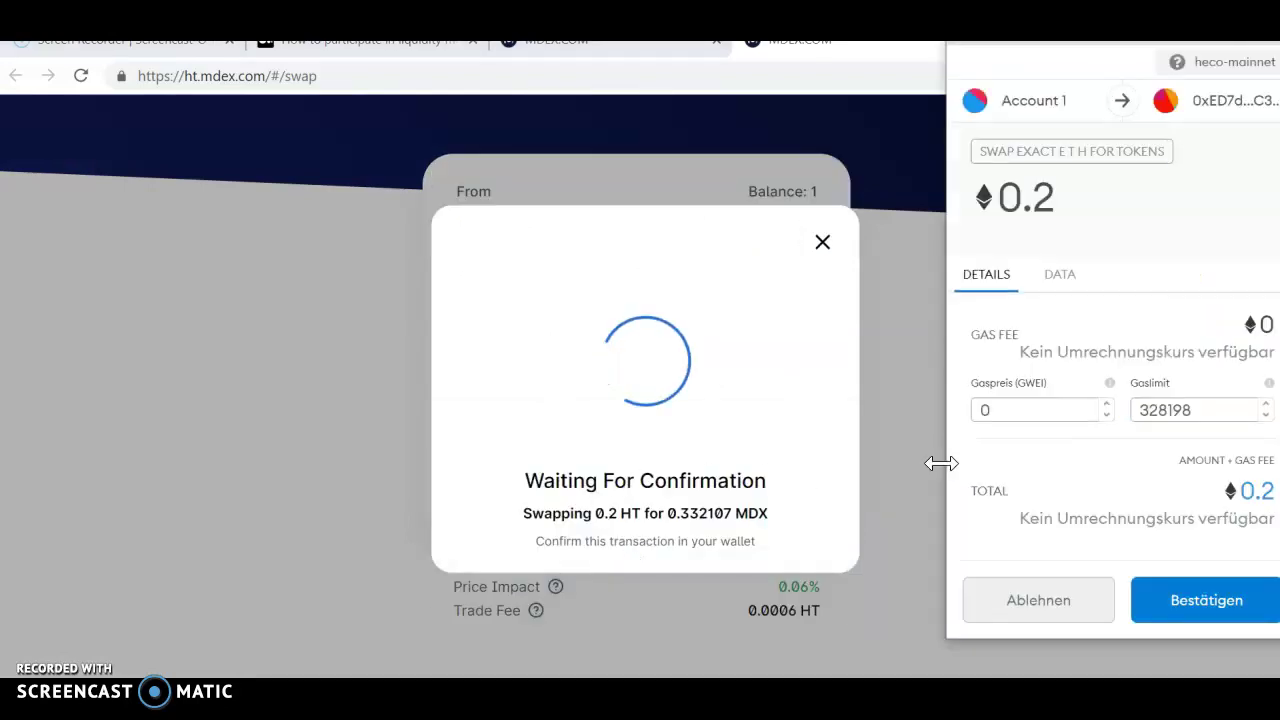
left_click(1168, 594)
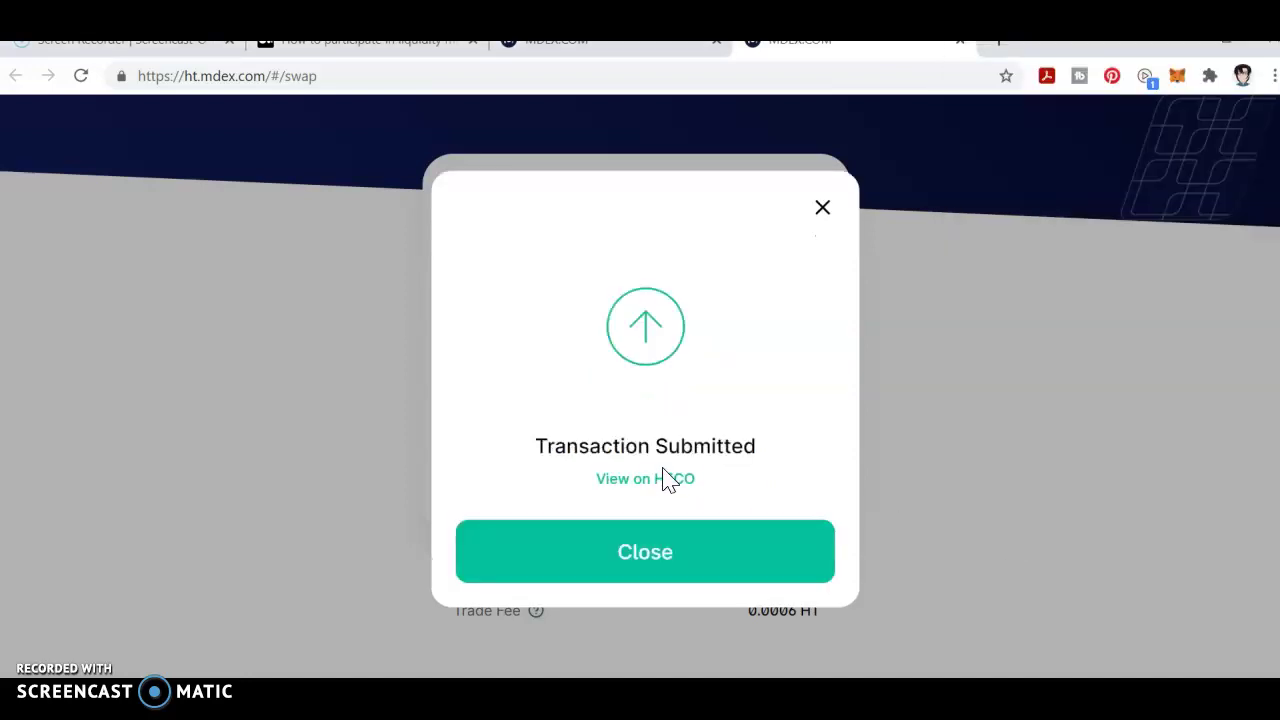
left_click(743, 553)
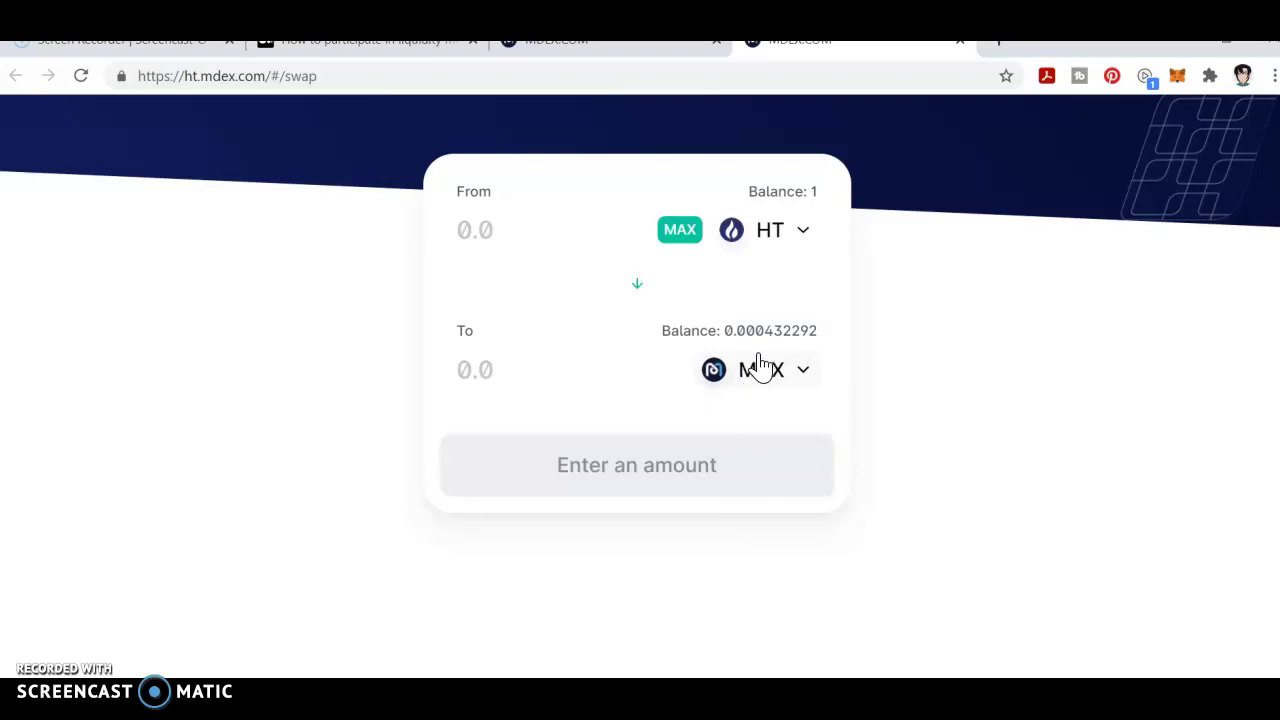
- Check the pending 0.2 HT swap in the connected account's recent transactions and close the account details
scroll(758, 366, "up", 3)
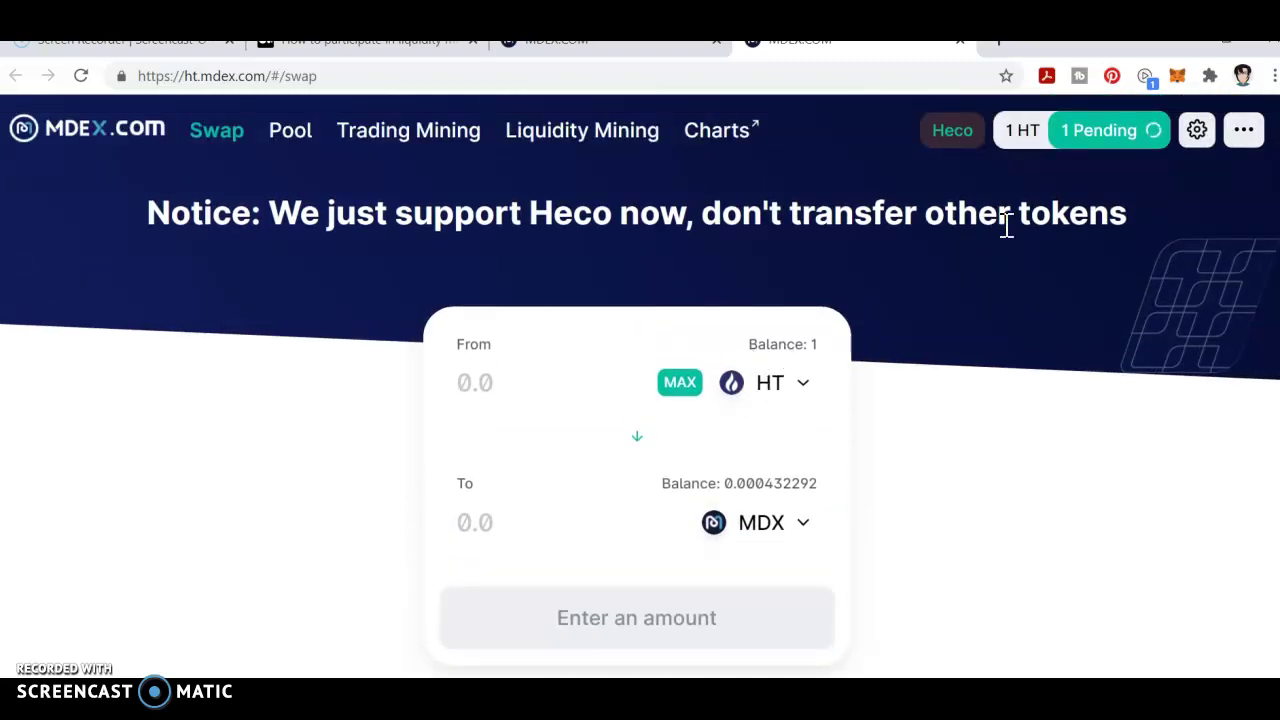
left_click(1099, 140)
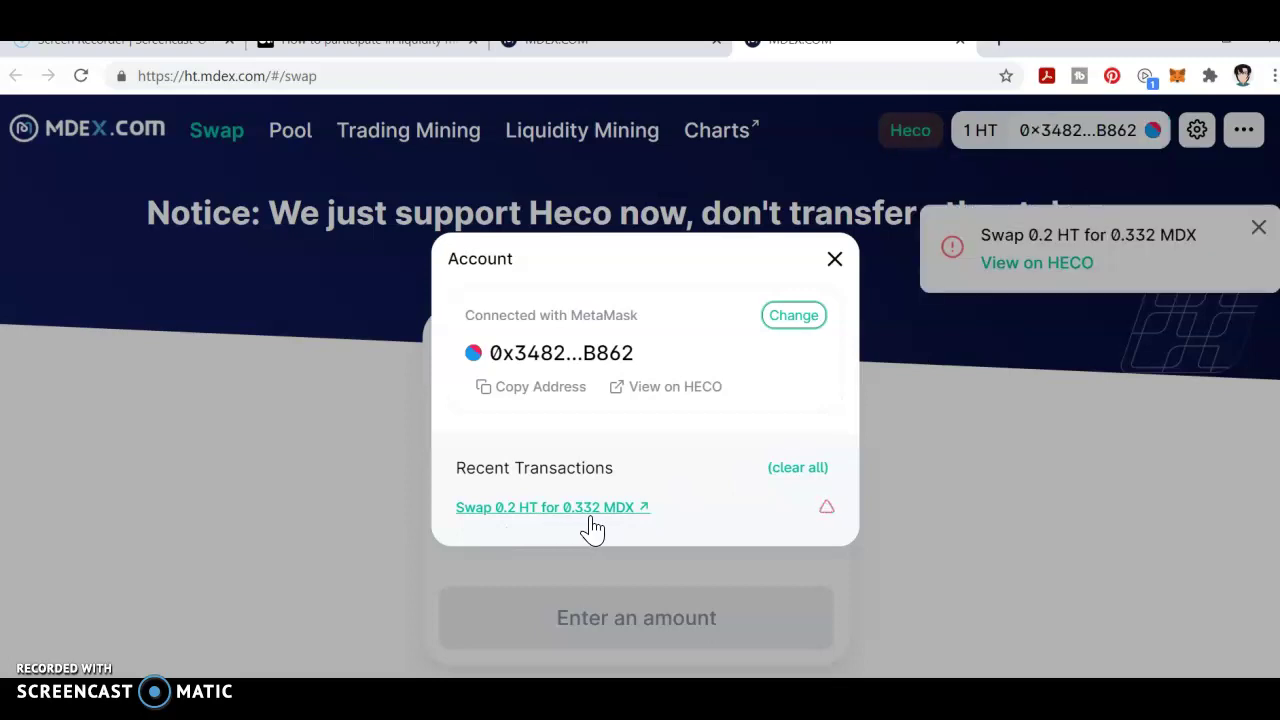
left_click(834, 260)
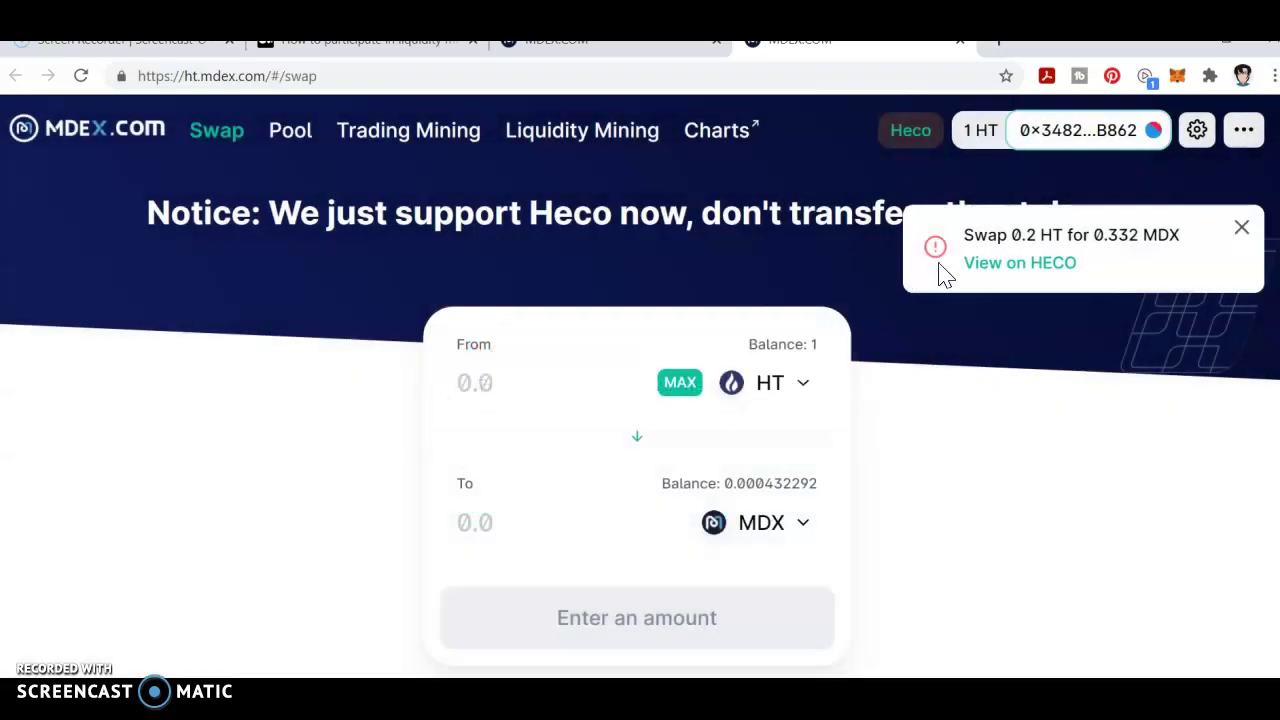
- Examine the 0.2 HT swap's transaction details in the HECO explorer, close that page and dismiss the swap notification
left_click(982, 266)
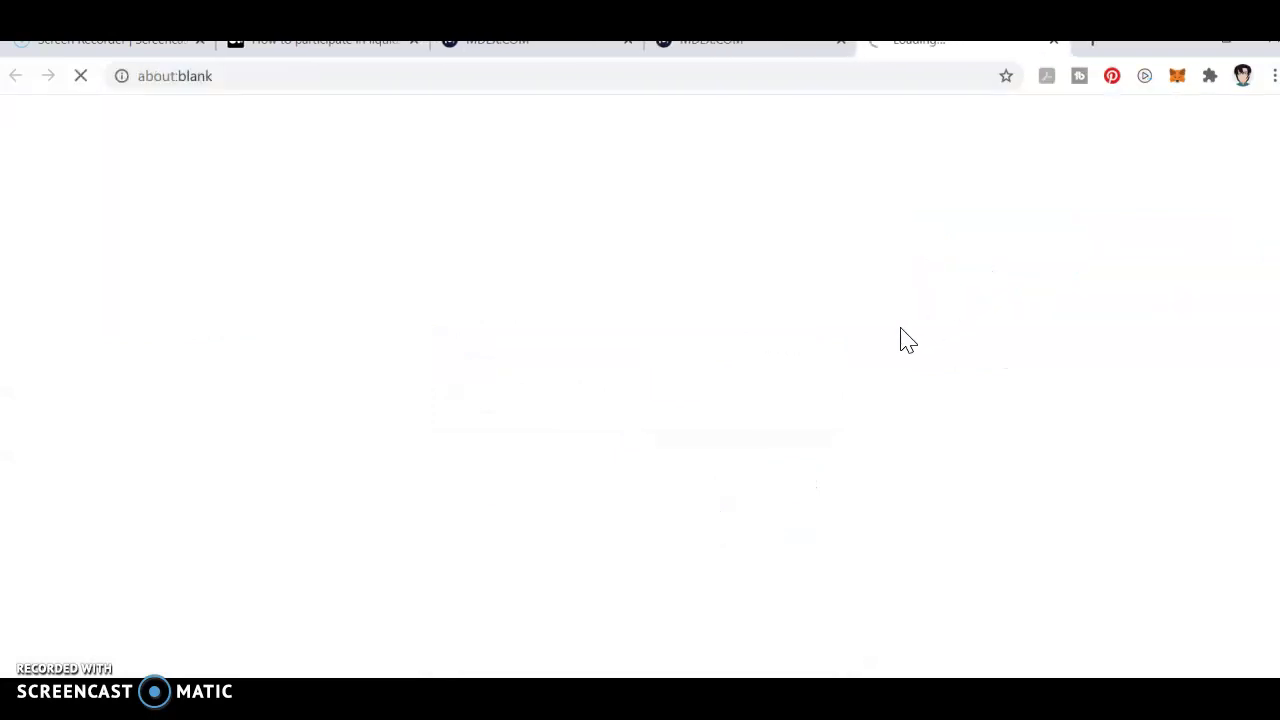
scroll(898, 340, "down", 2)
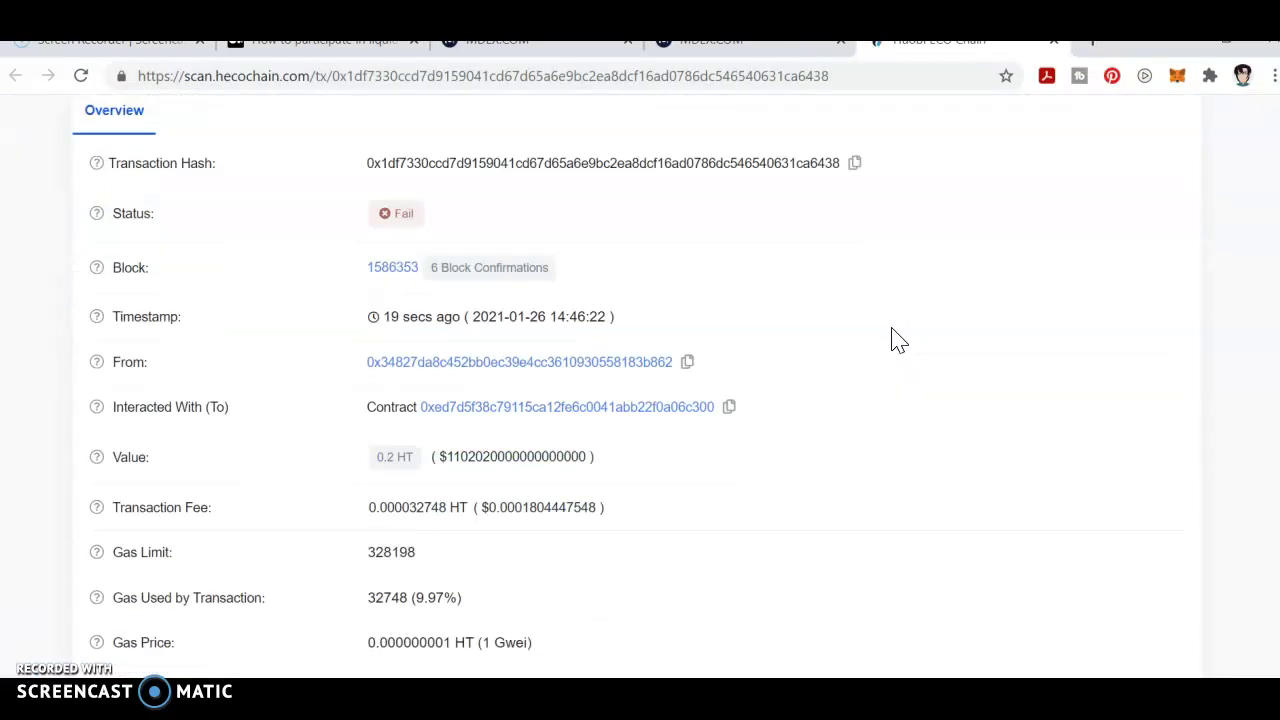
scroll(897, 340, "down", 3)
scroll(893, 340, "down", 2)
scroll(891, 340, "up", 4)
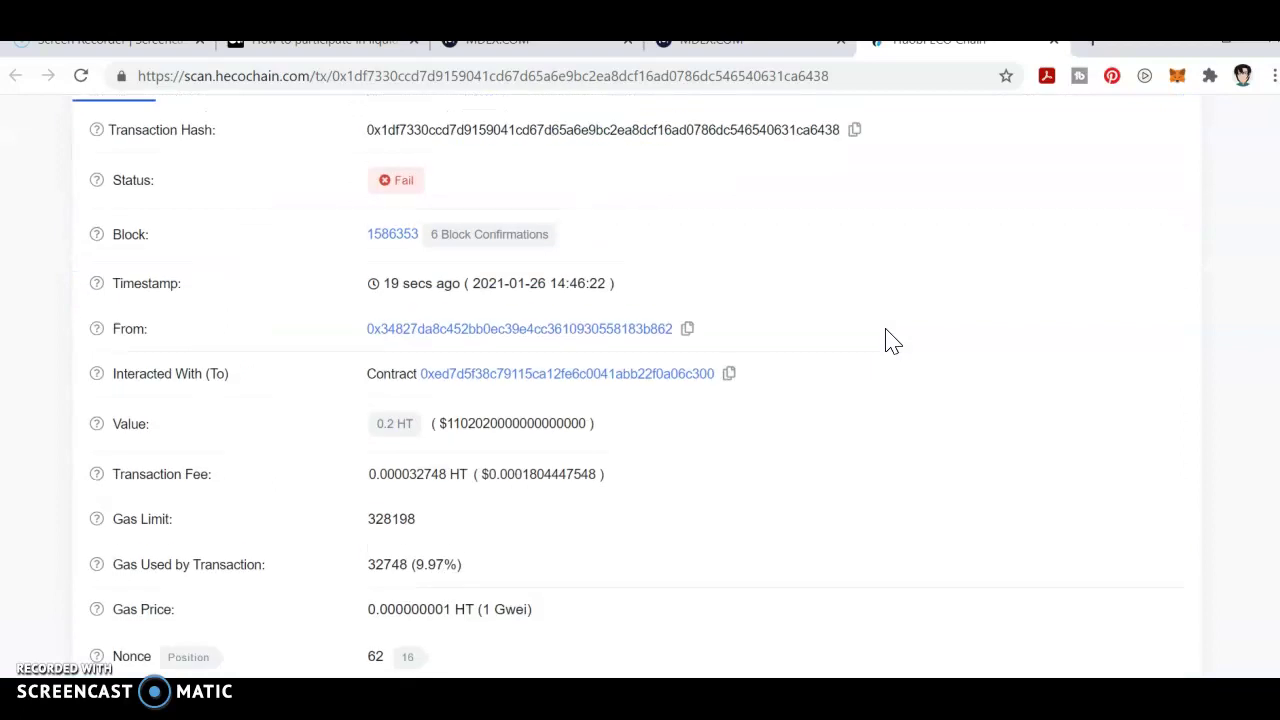
scroll(893, 340, "up", 1)
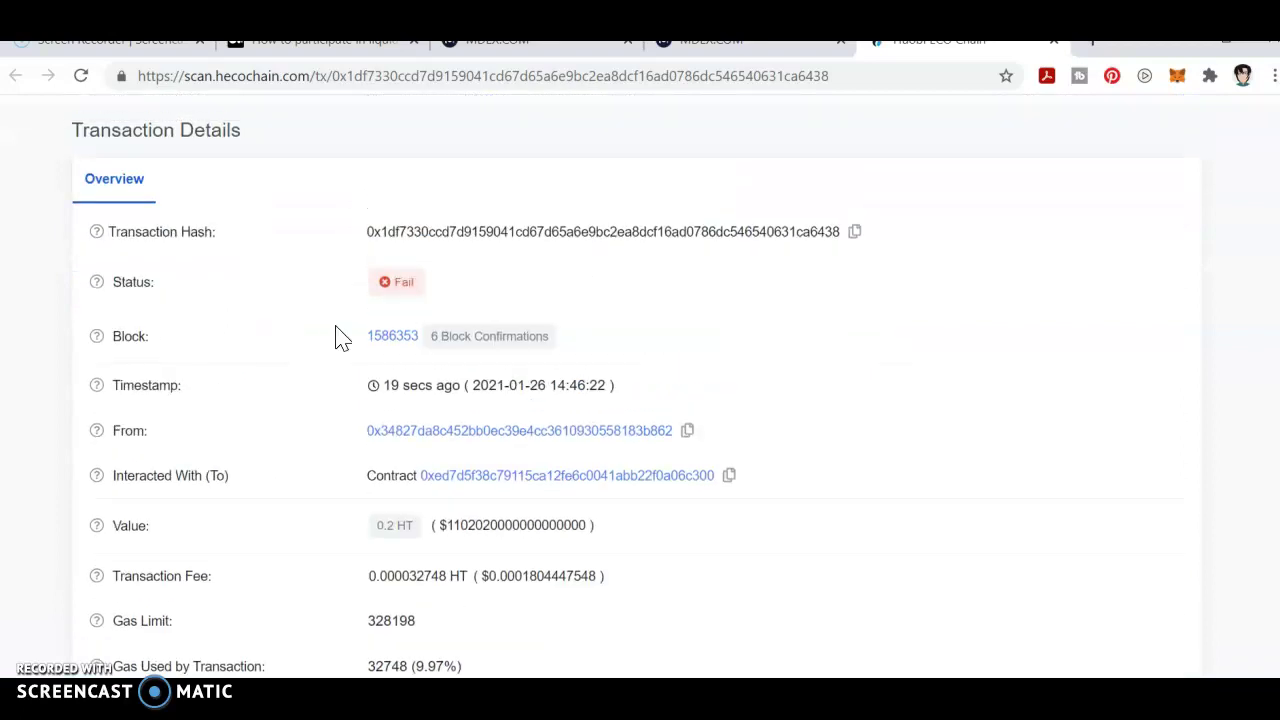
left_click(1053, 41)
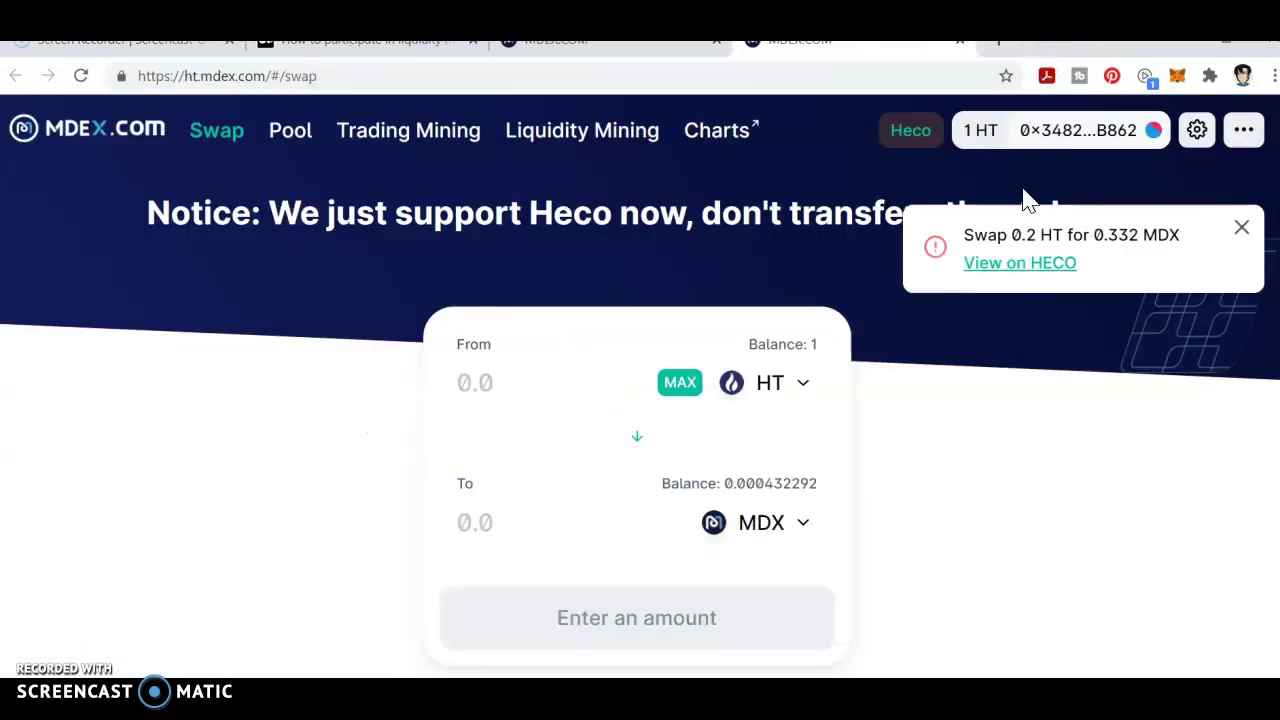
left_click(1245, 231)
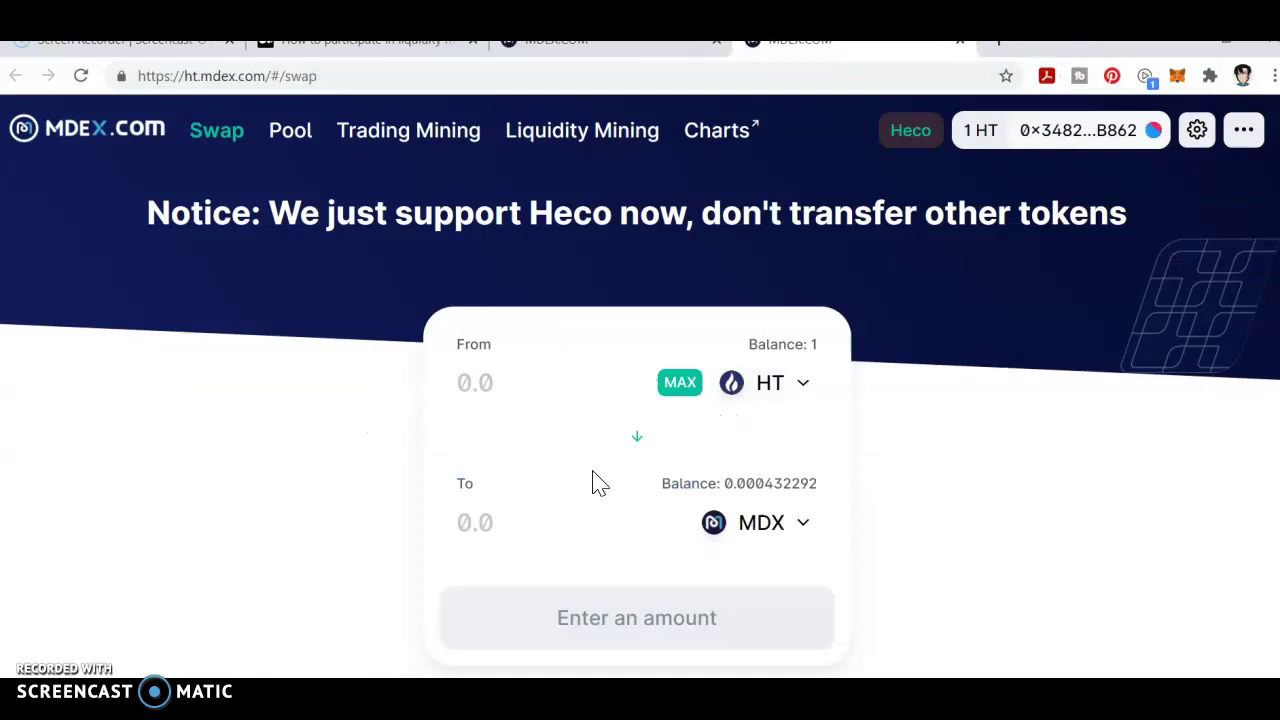
- Swap 0.25 HT for MDX, approving the transaction in the wallet and dismissing the submission notice
left_click(534, 394)
type("0.25")
scroll(573, 397, "down", 1)
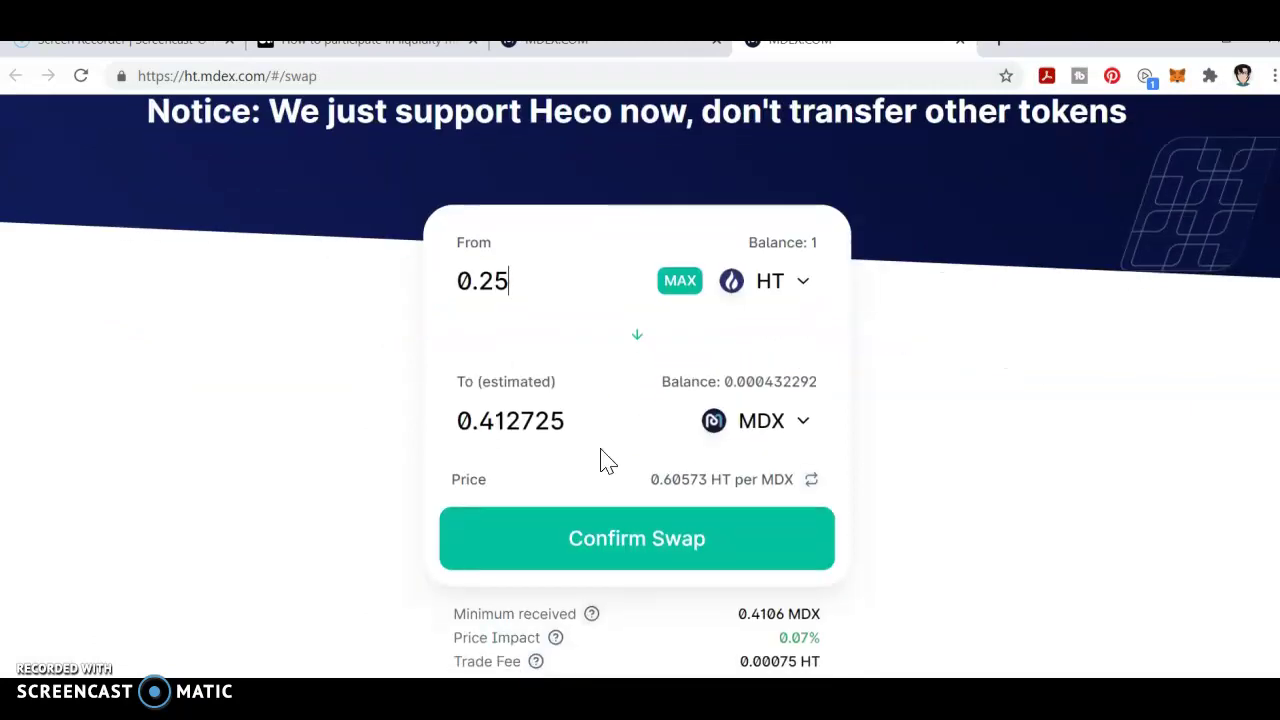
left_click(634, 555)
left_click(655, 580)
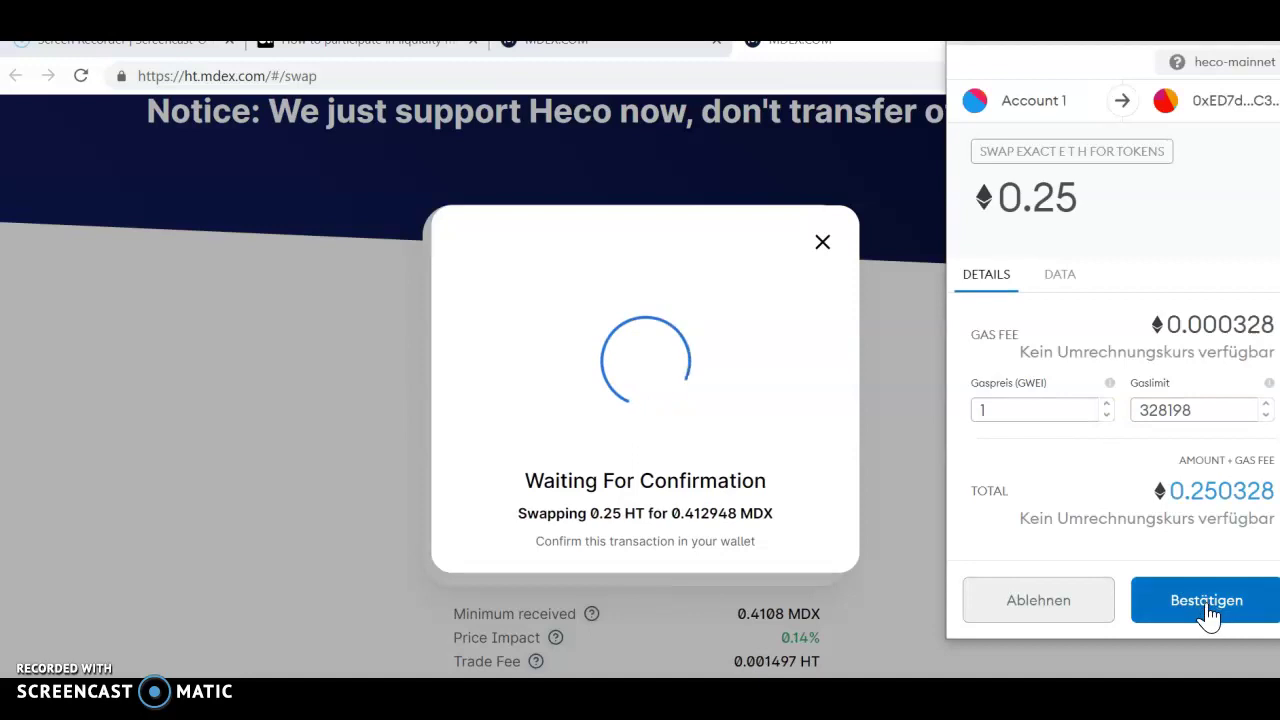
left_click(1208, 612)
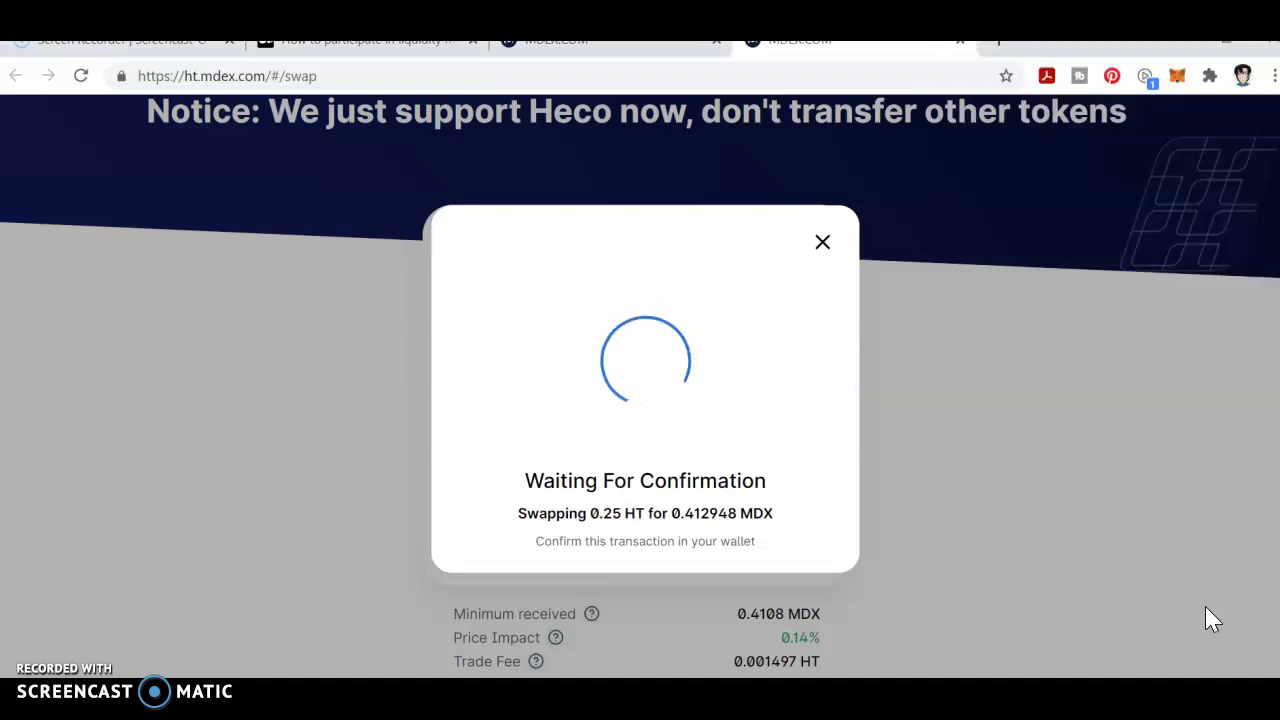
left_click(785, 570)
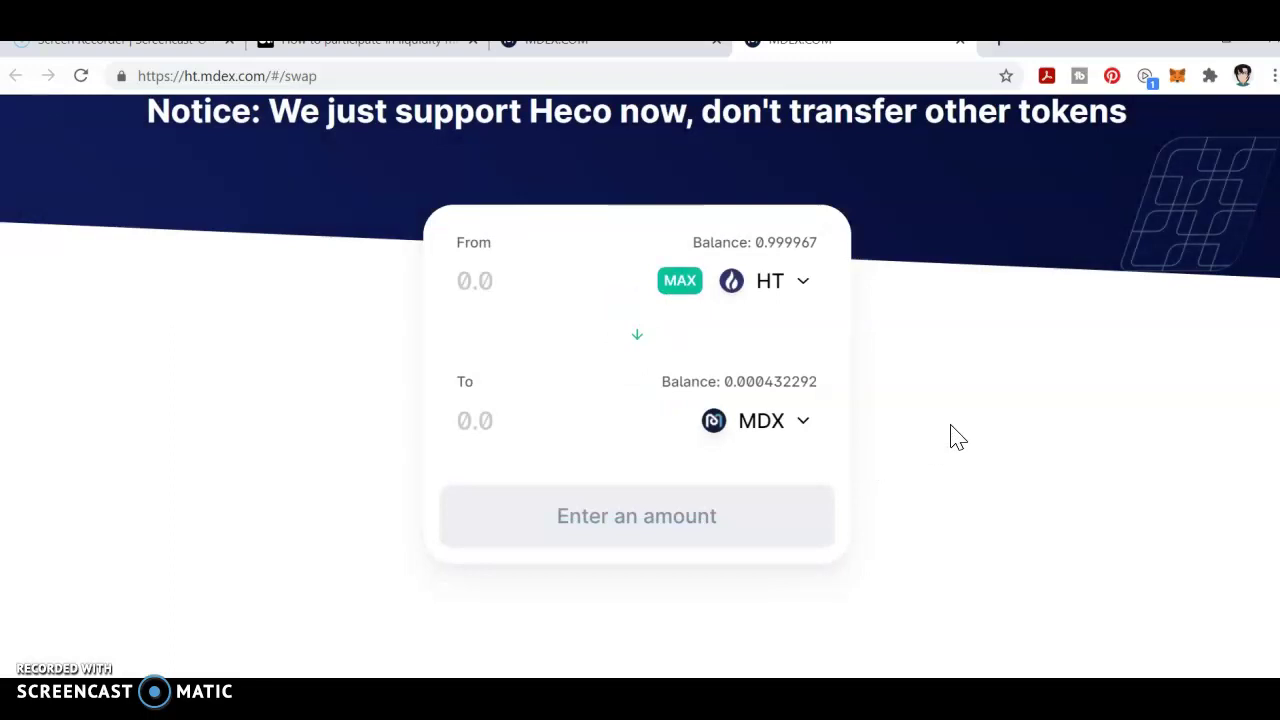
- Check the status of the 0.25 HT swap in the account's recent transactions and dismiss its notification
scroll(955, 437, "up", 1)
left_click(1100, 140)
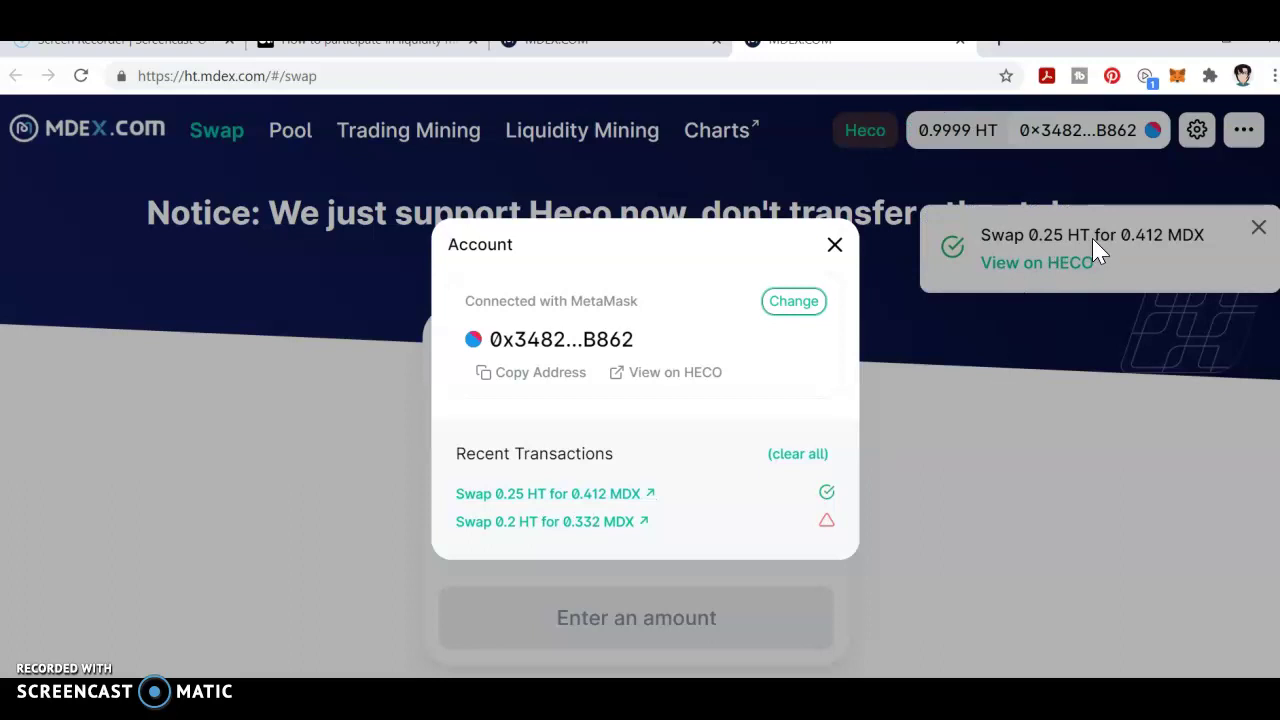
left_click(836, 248)
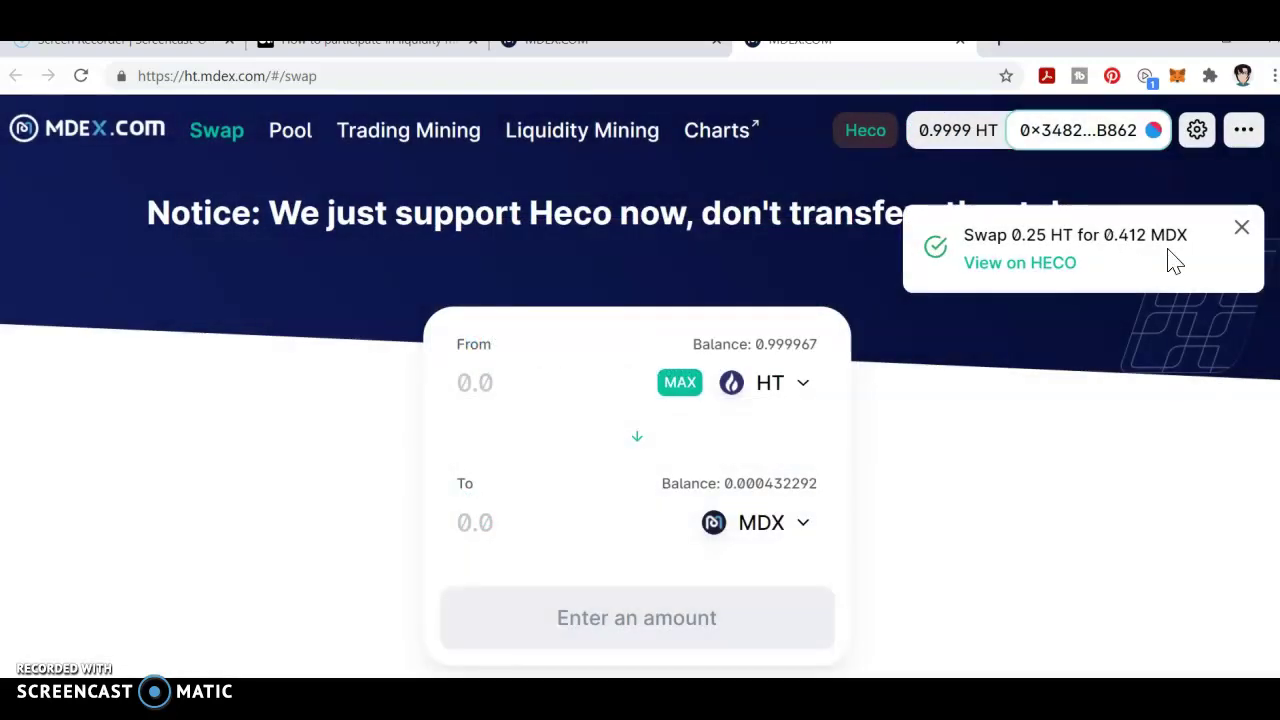
left_click(1241, 230)
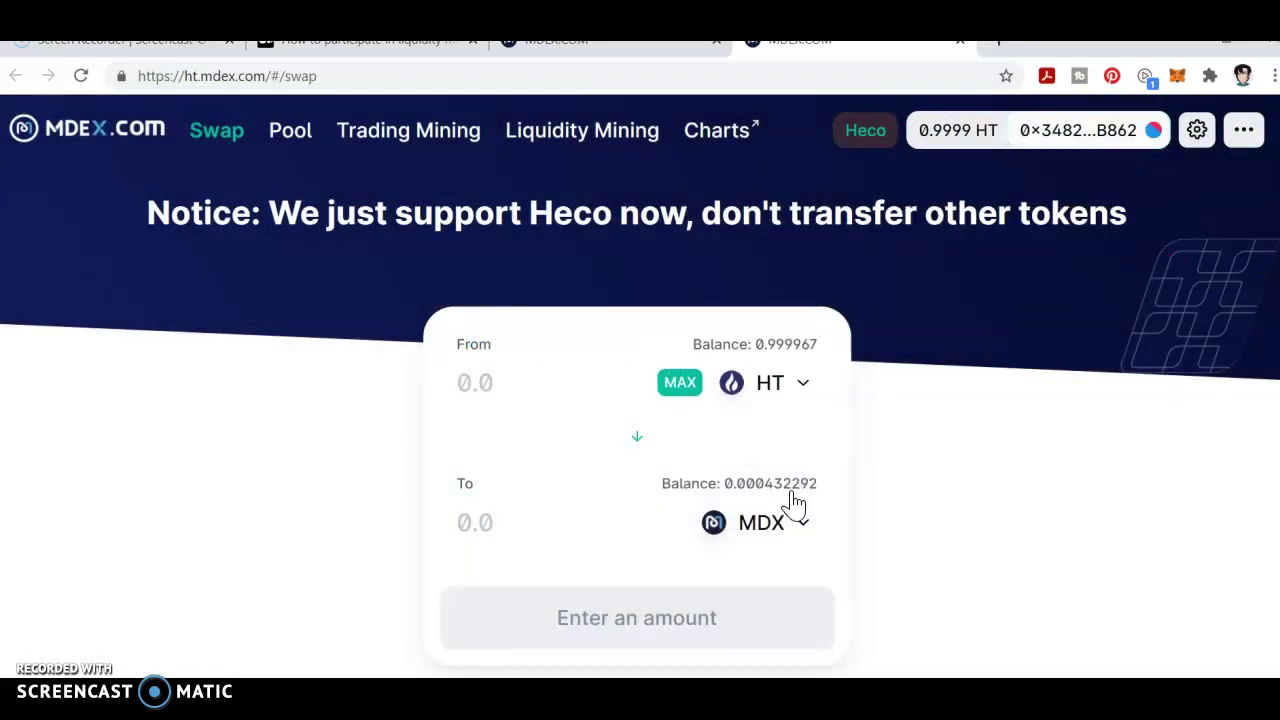
- Reload the swap page and choose MDX as the token to receive, searching for "mdx"
left_click(86, 80)
left_click(82, 77)
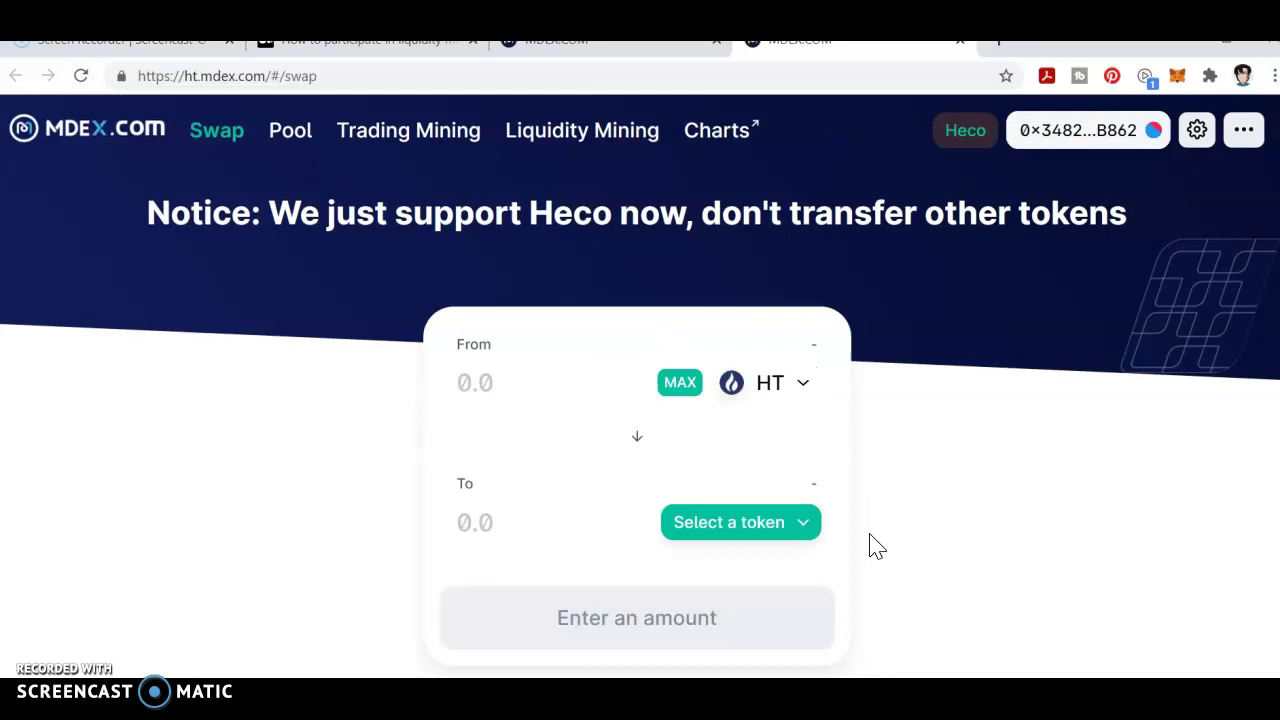
left_click(774, 537)
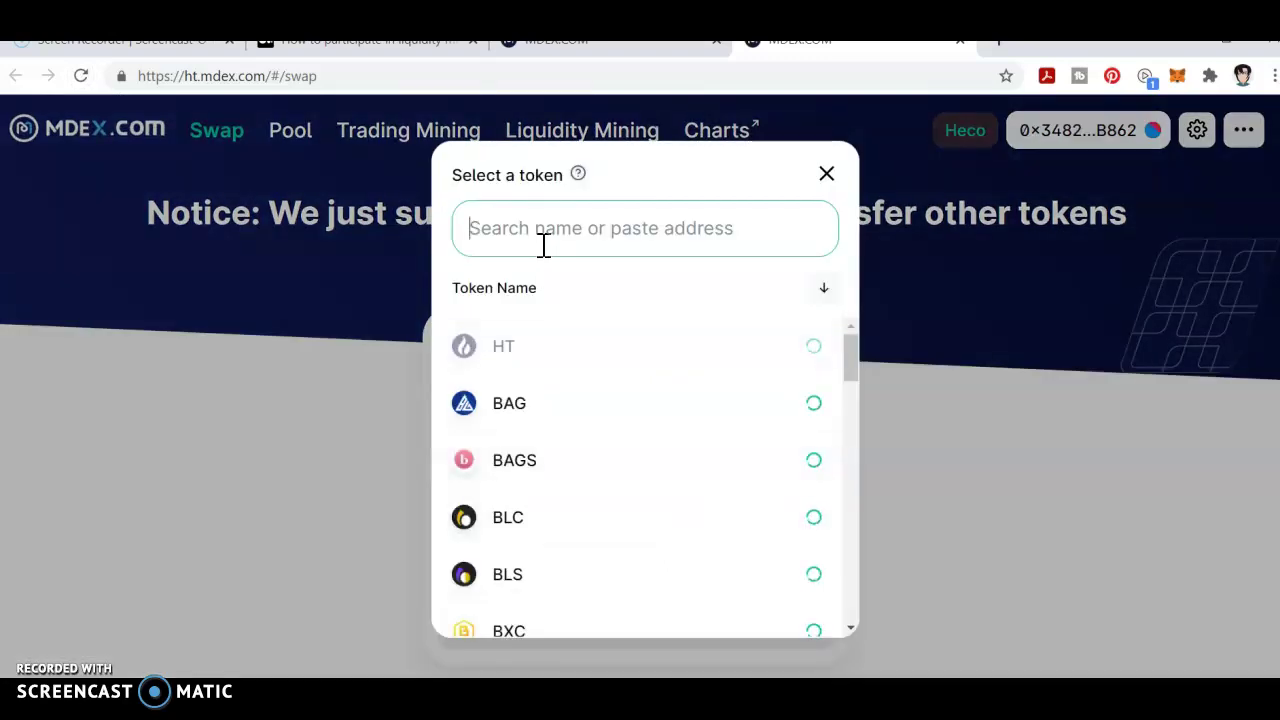
type("mdx")
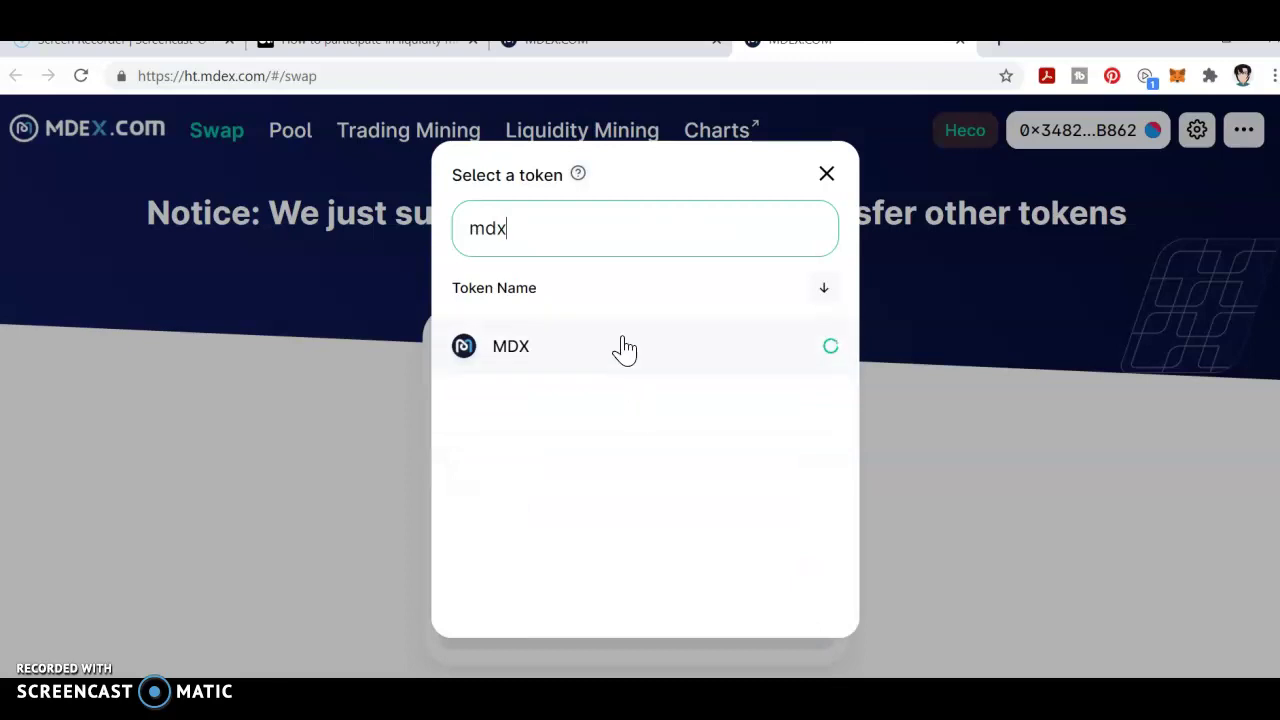
left_click(622, 348)
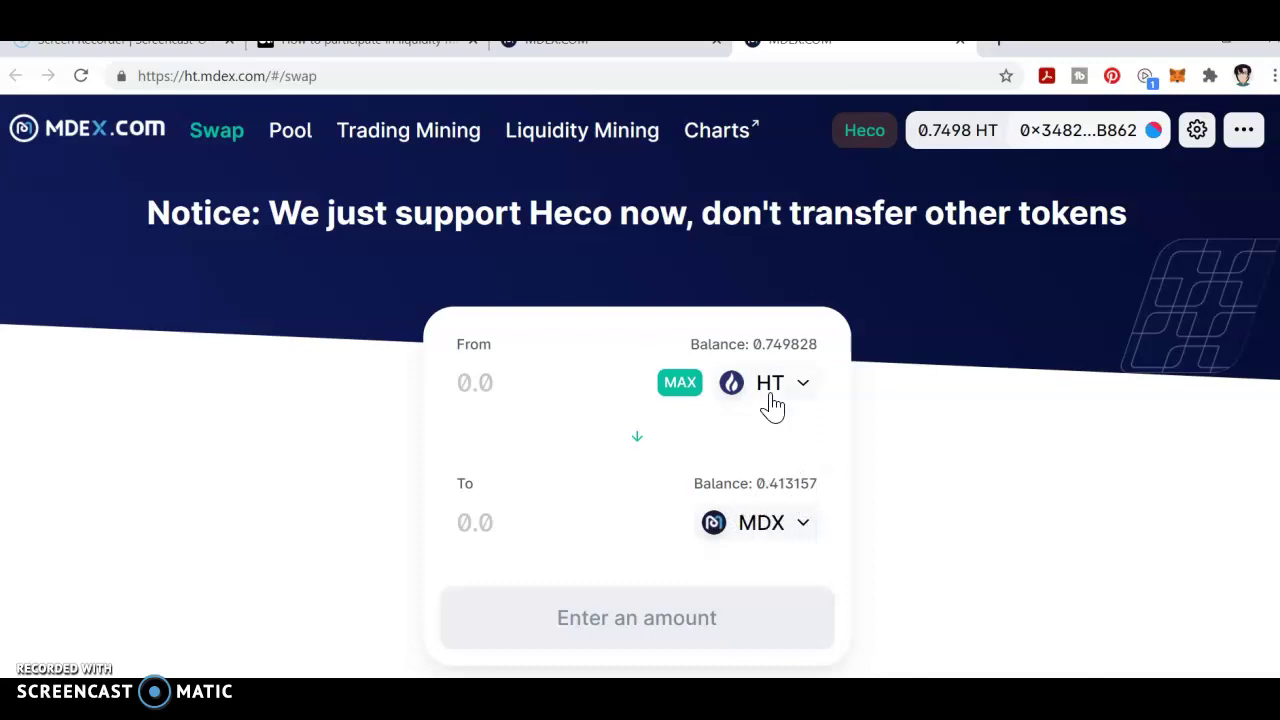
- Change the token to receive to USDT, searching for "usdt"
left_click(778, 528)
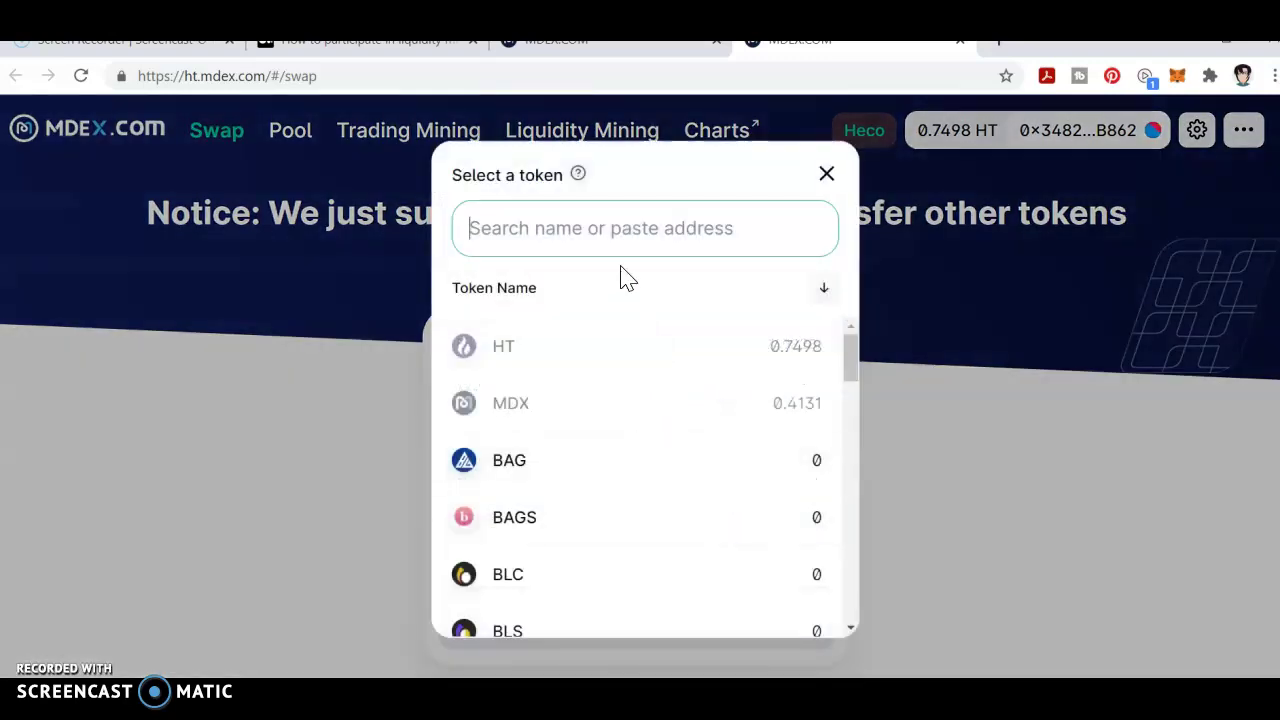
type("usdt")
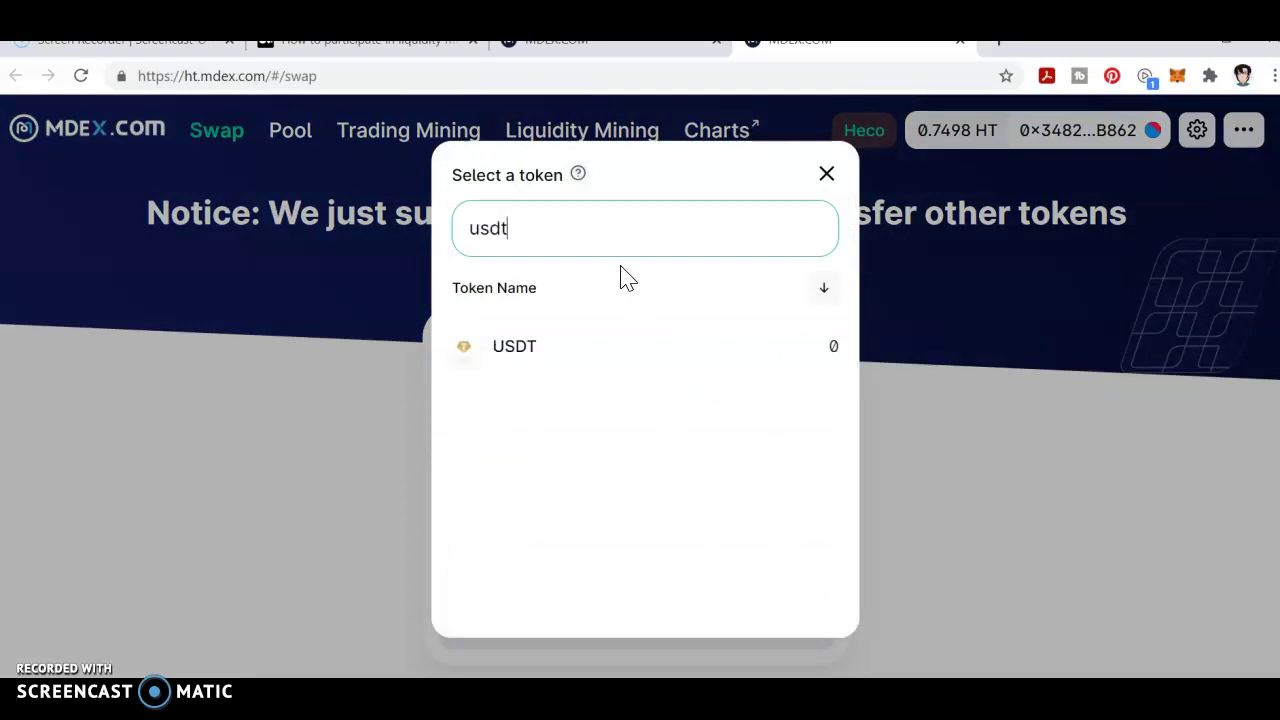
left_click(606, 350)
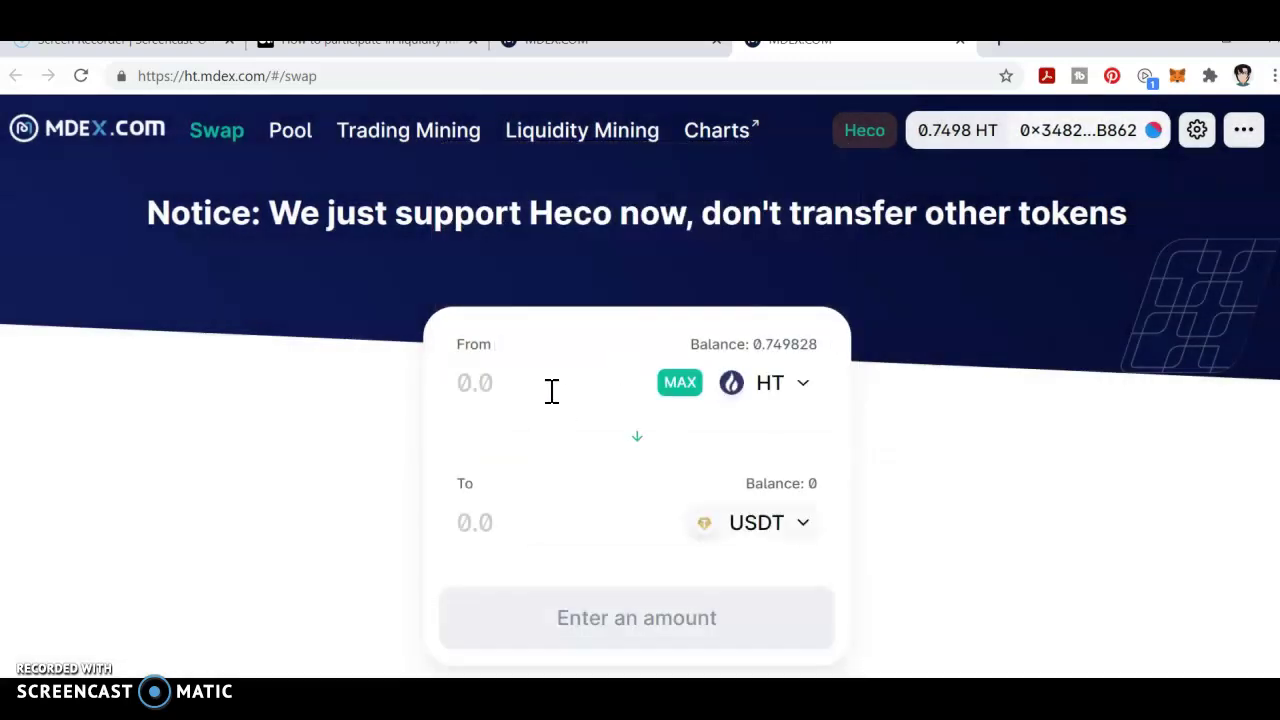
- Set the amount of HT to swap for USDT to 0.25
left_click(550, 390)
type("025")
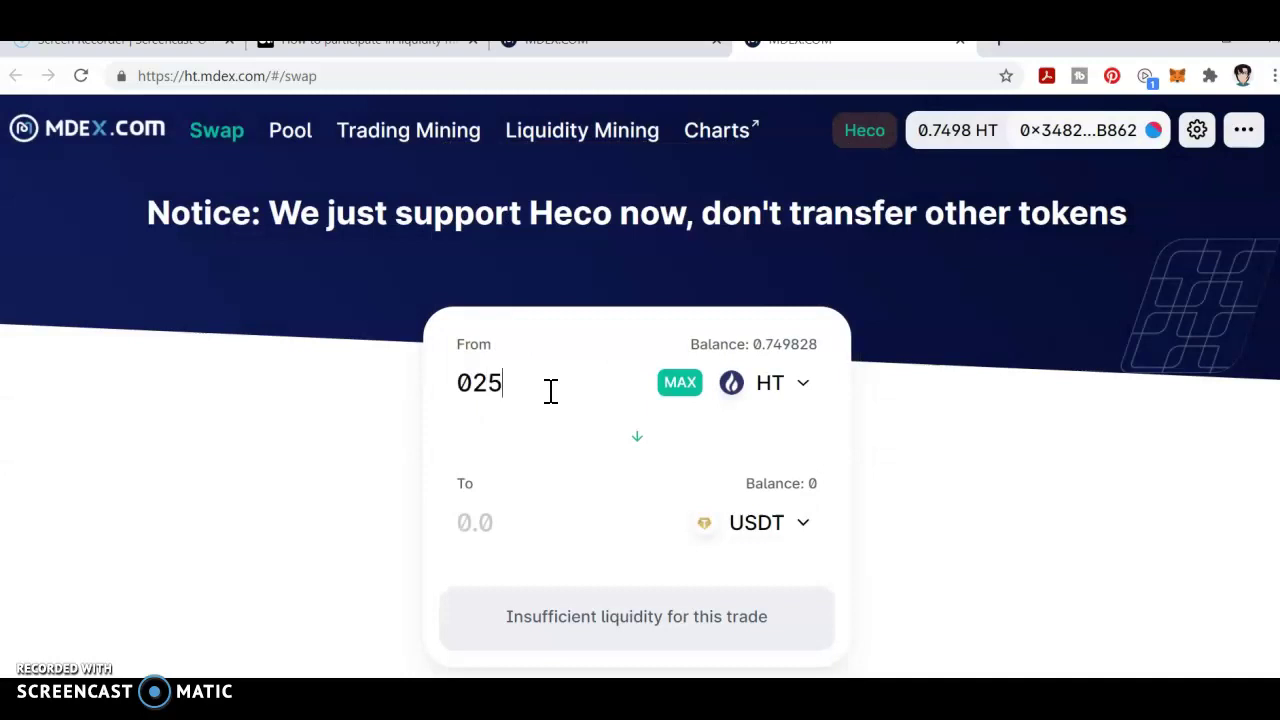
key("BackSpace")
key("BackSpace")
key("BackSpace")
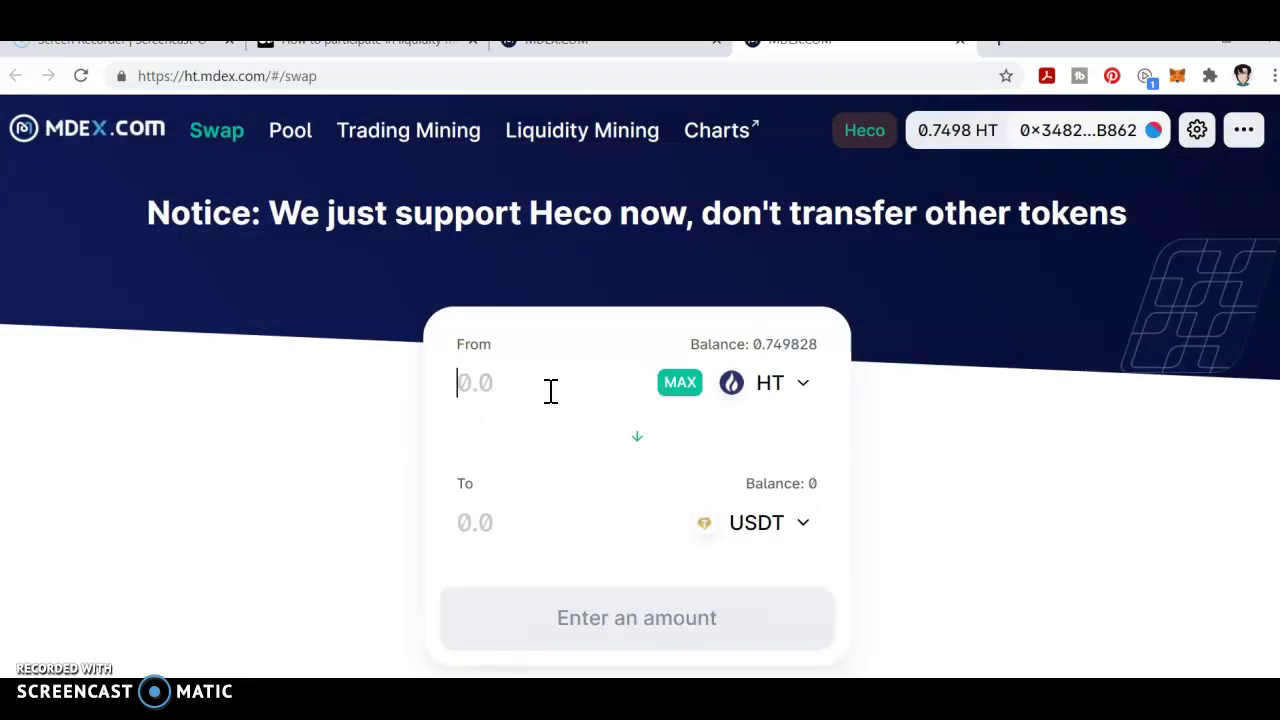
type("0.25")
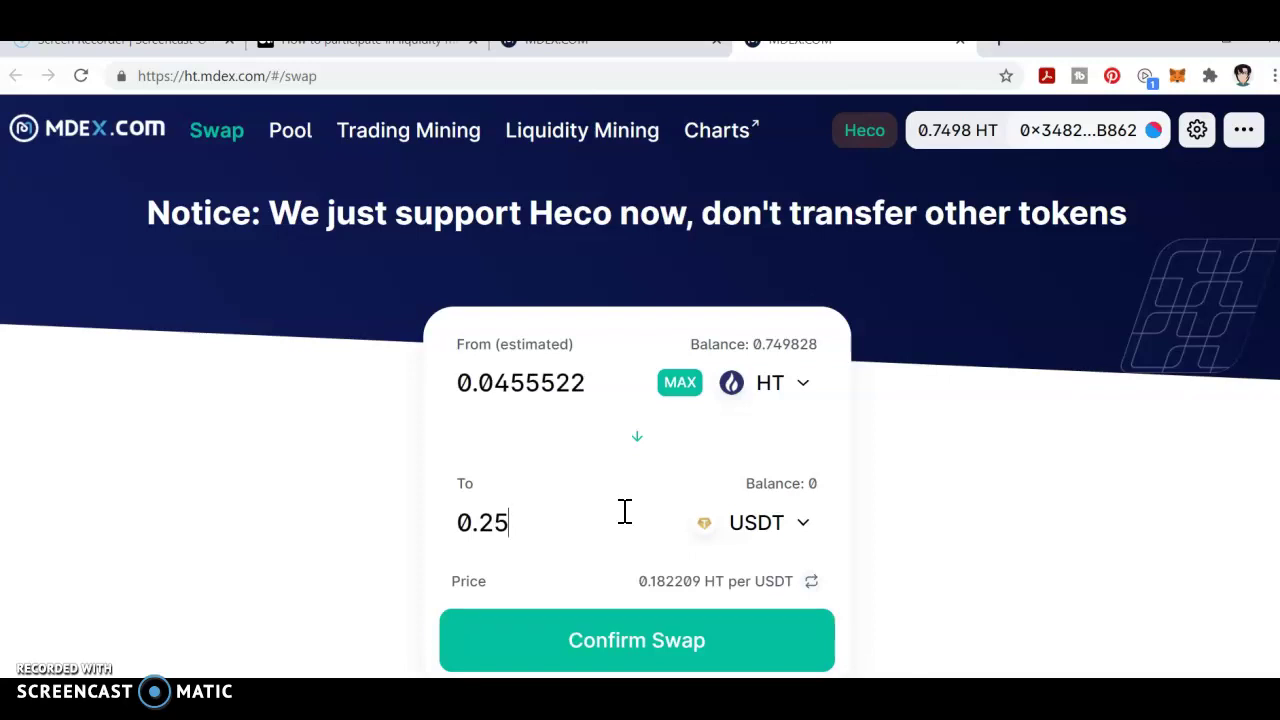
left_click_drag(596, 383, 421, 390)
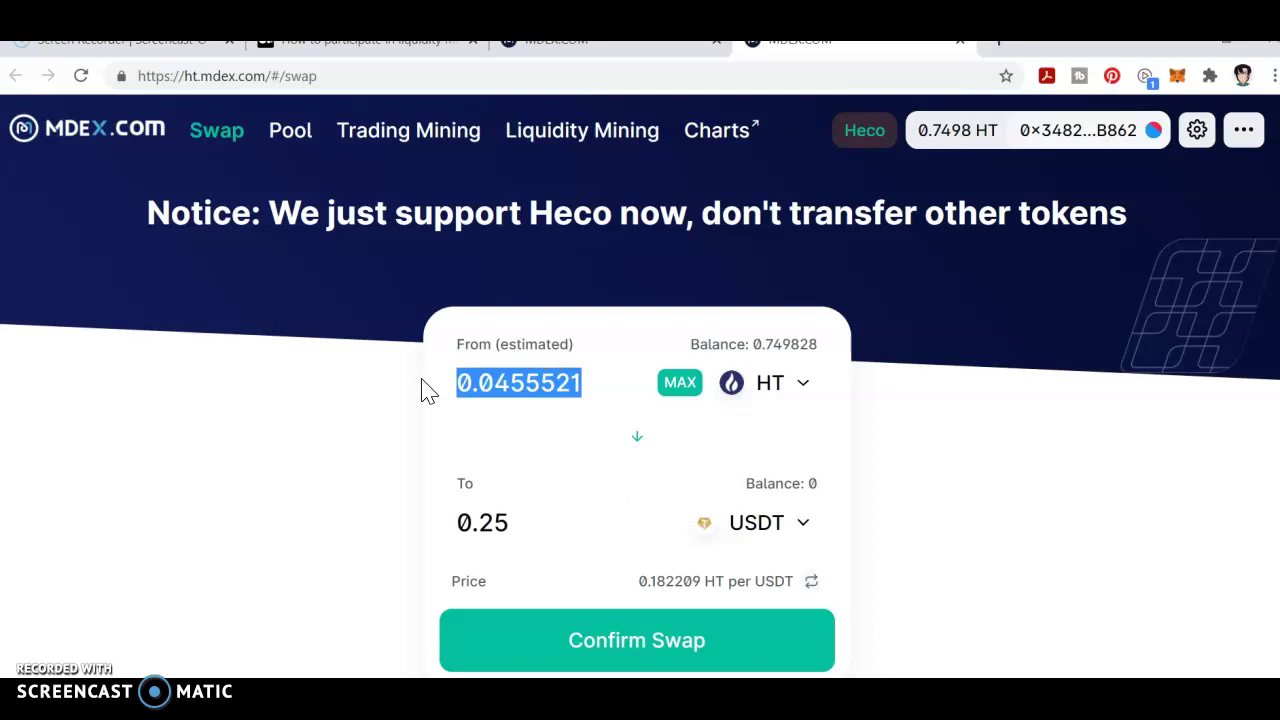
type("2")
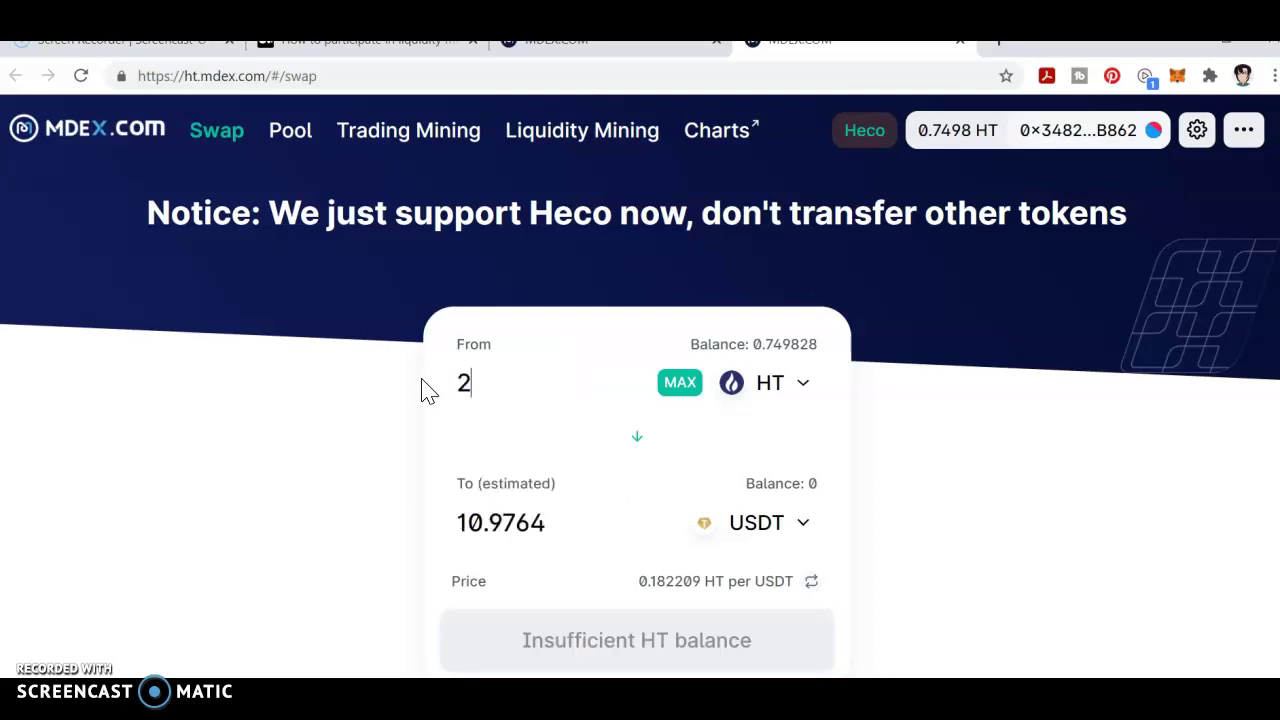
key("BackSpace")
type("0.25")
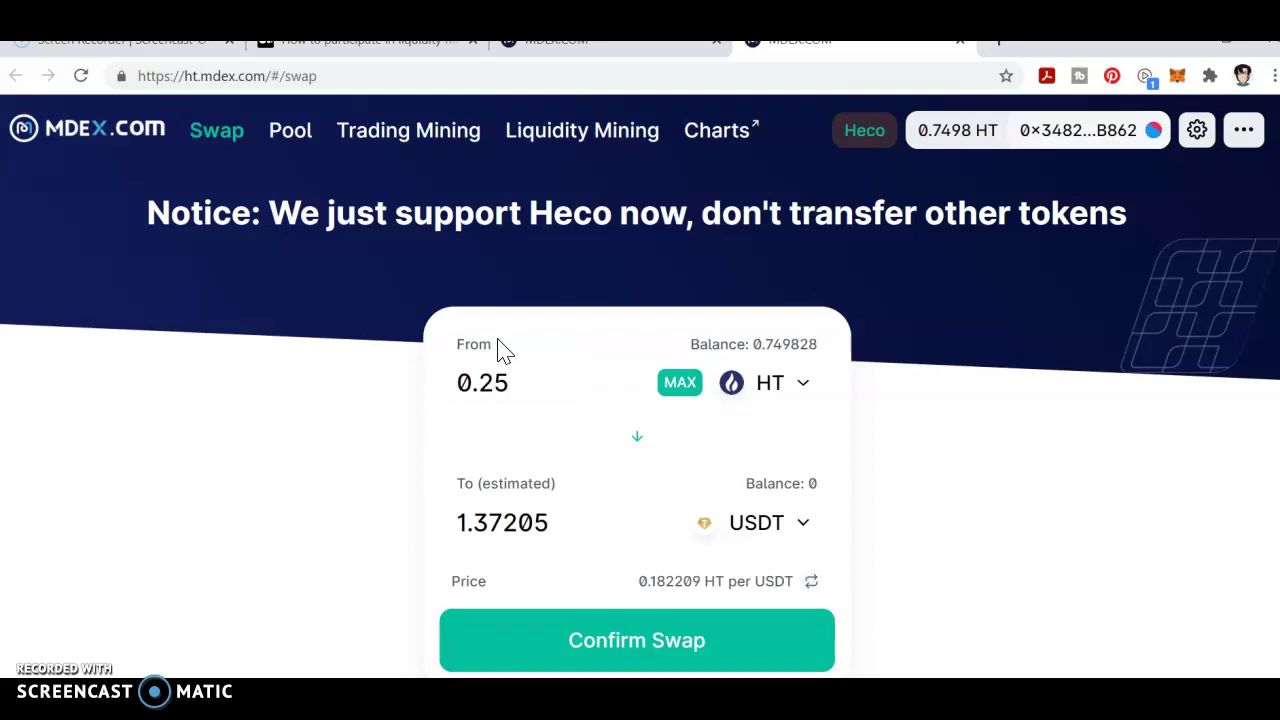
- Review the price, minimum received, price impact and trade fee of the 0.25 HT to USDT swap
scroll(556, 436, "down", 1)
scroll(785, 440, "down", 1)
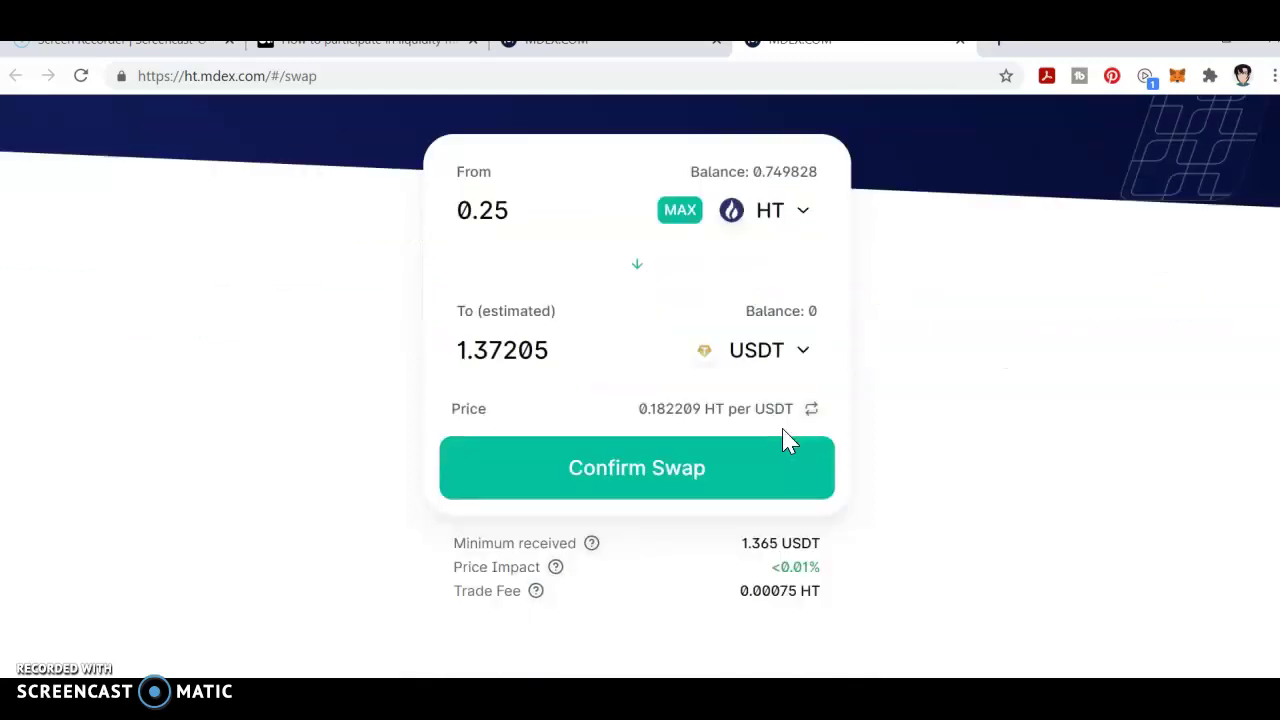
scroll(440, 355, "up", 1)
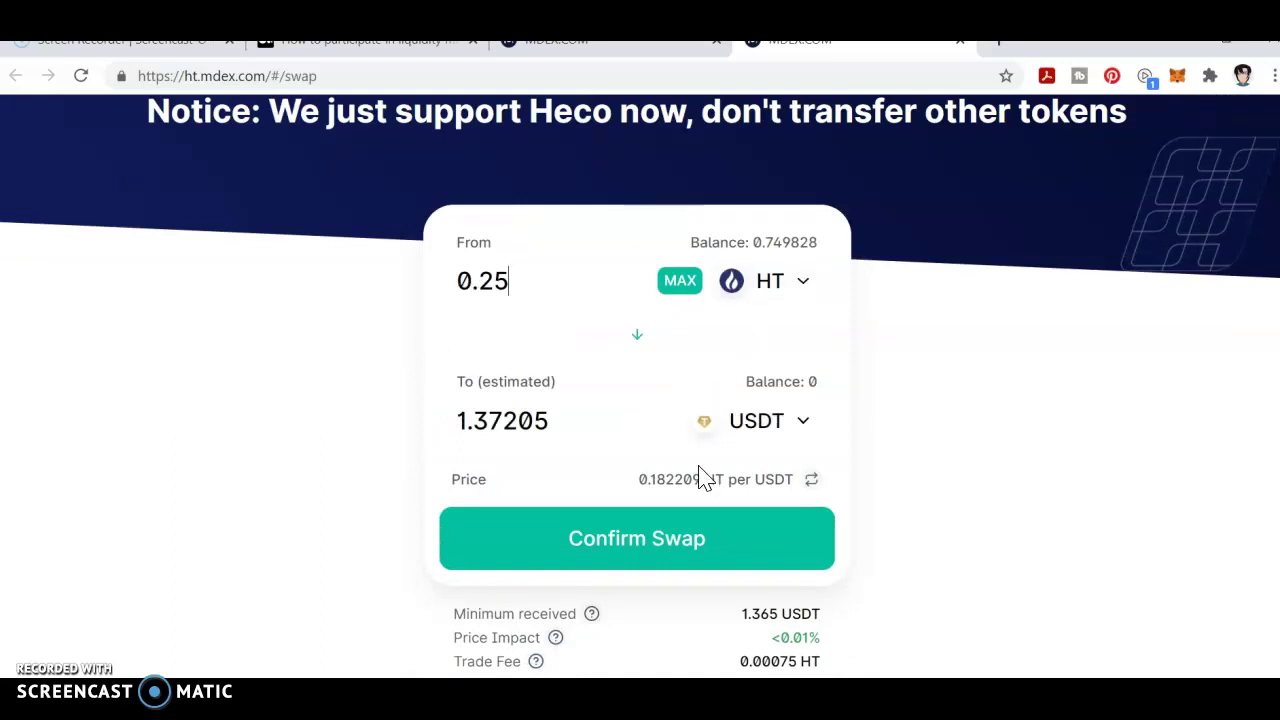
scroll(591, 437, "down", 1)
scroll(590, 376, "up", 1)
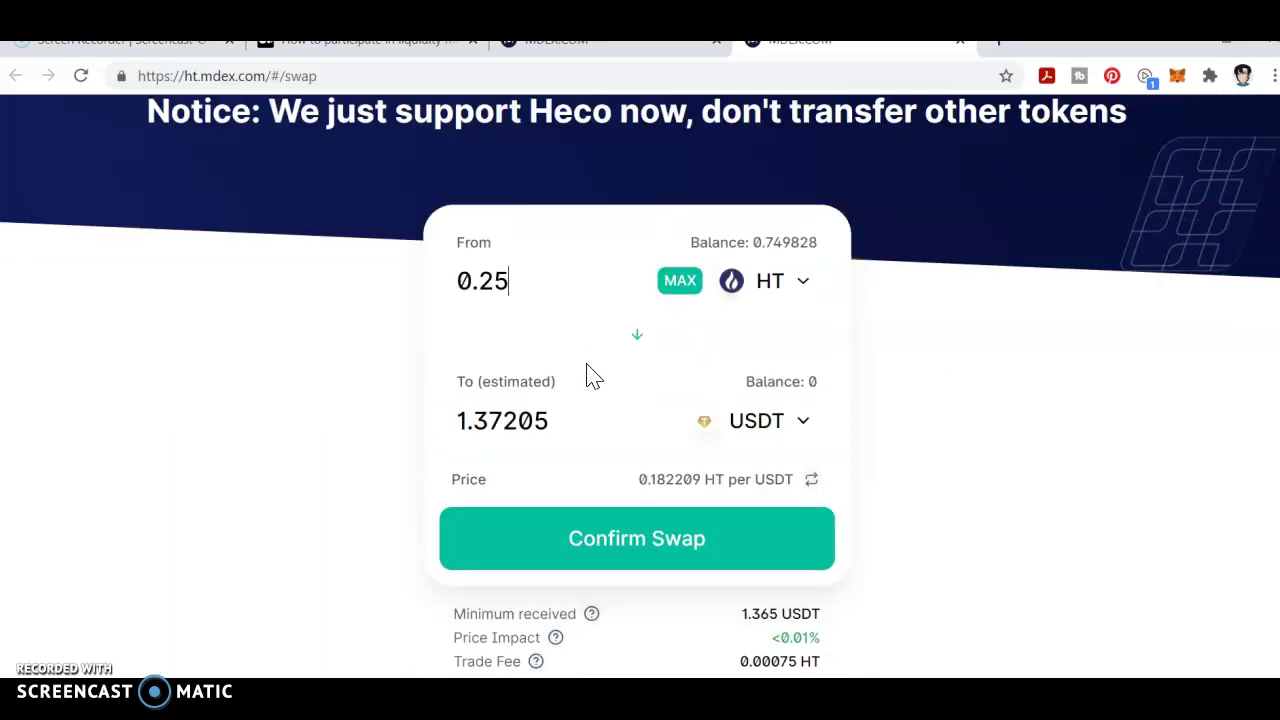
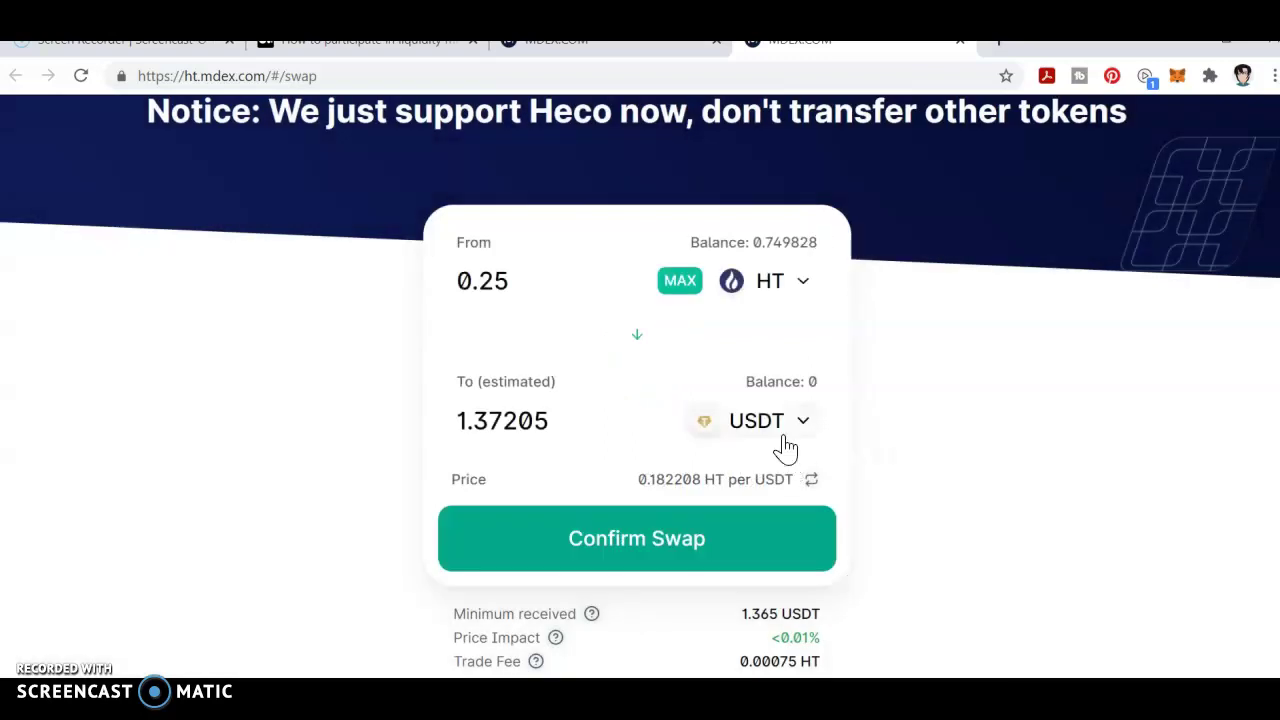
scroll(1240, 370, "up", 1)
scroll(1240, 370, "up", 1)
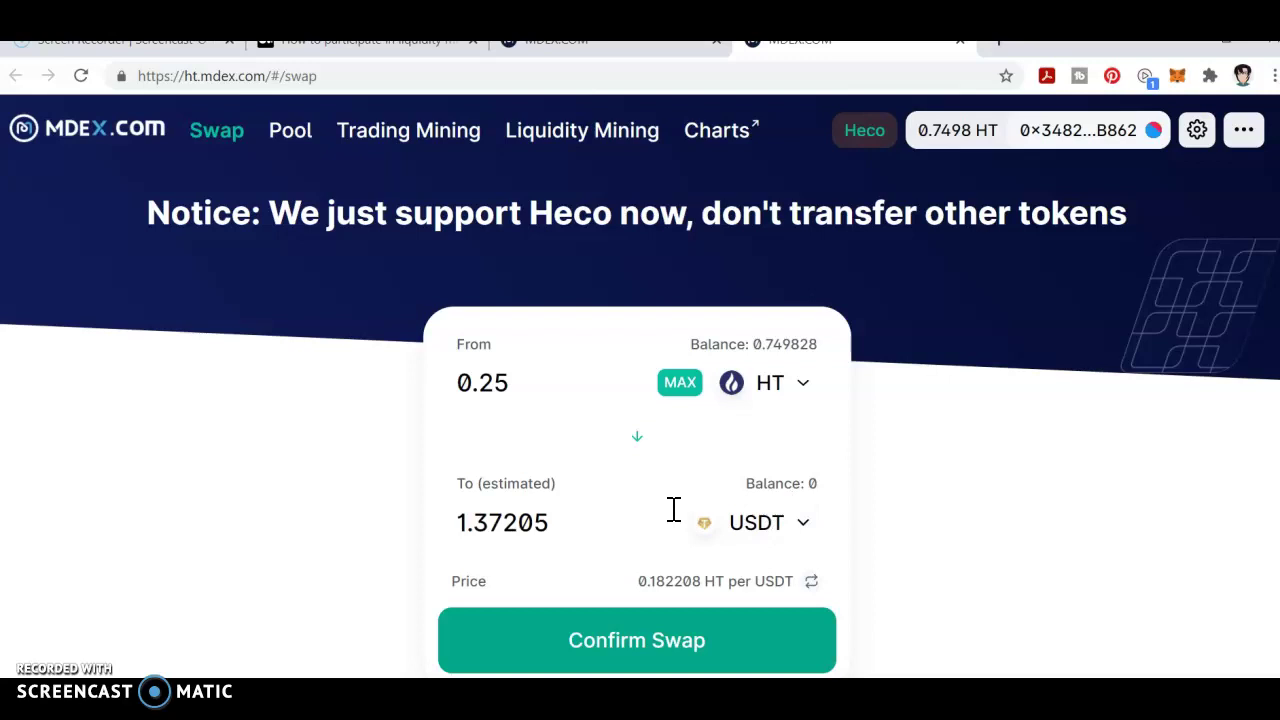
left_click(81, 76)
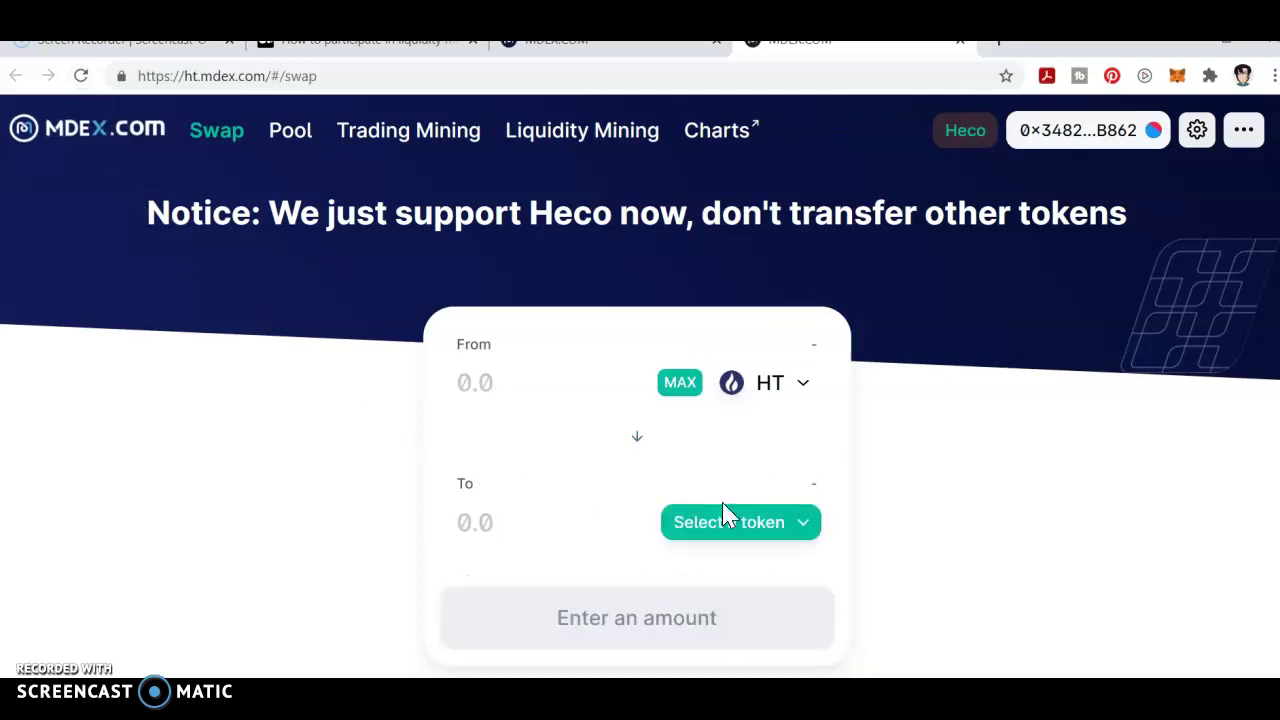
left_click(780, 531)
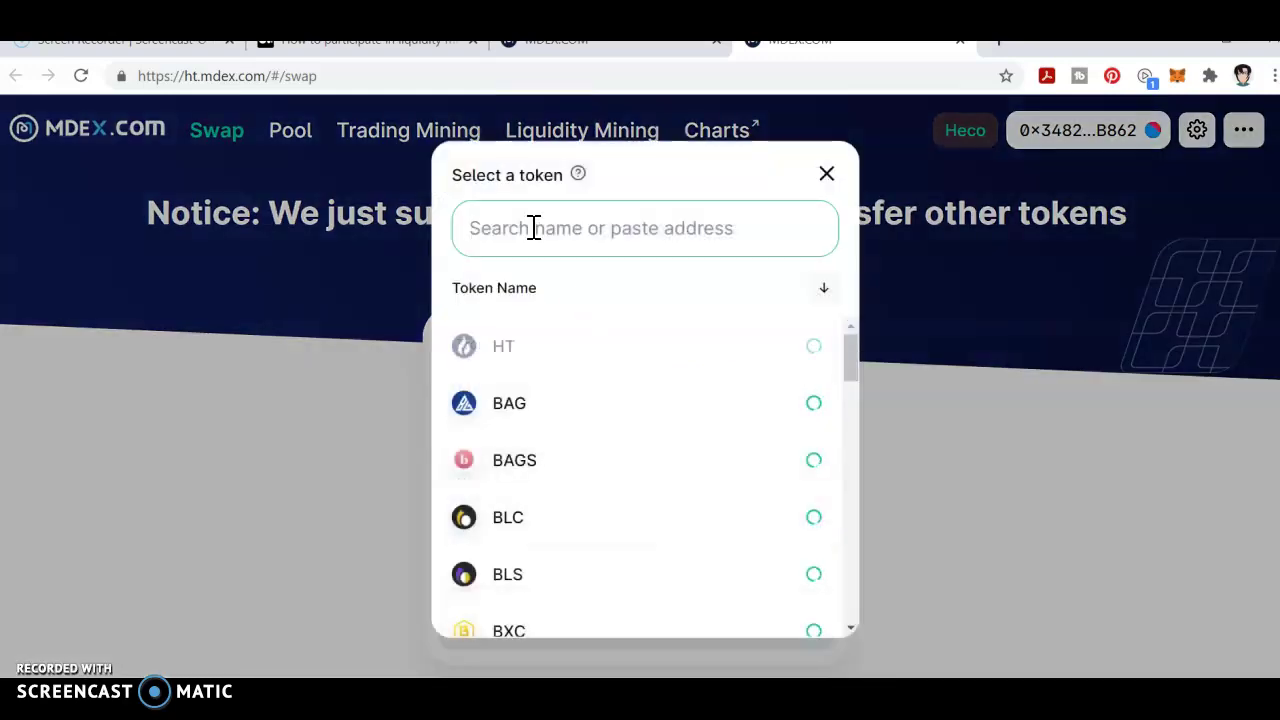
type("usdt")
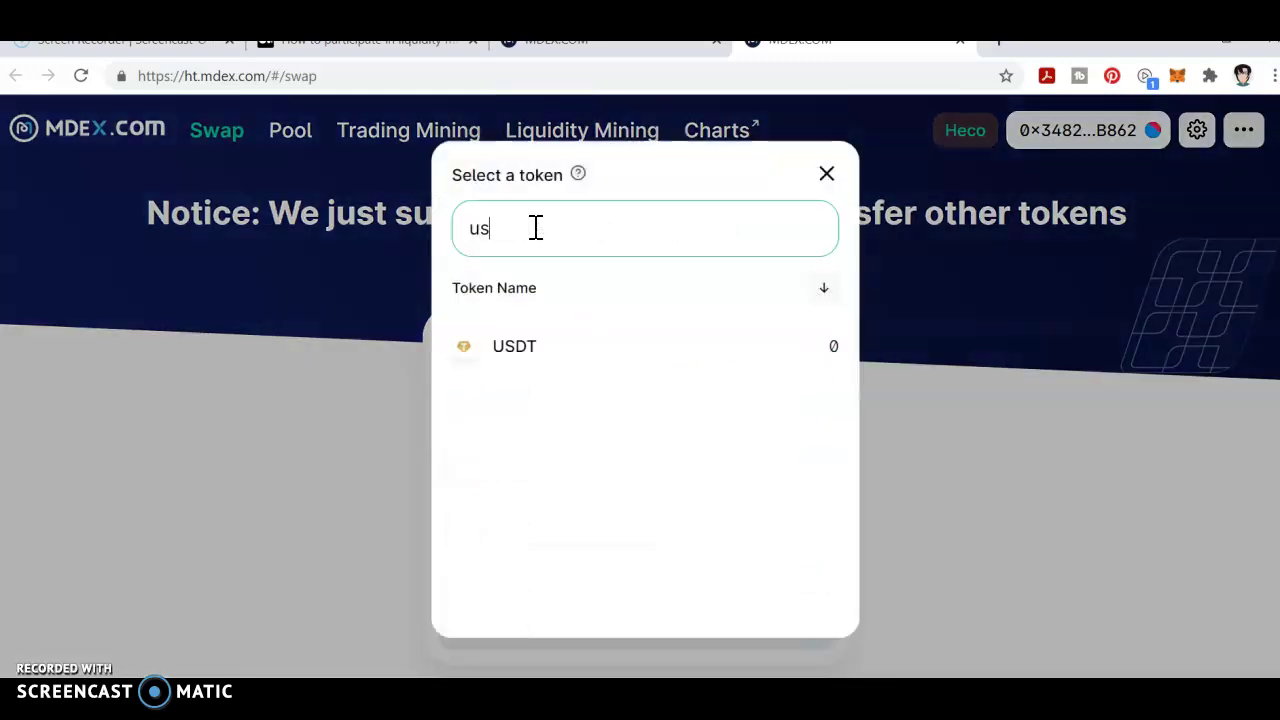
left_click(610, 370)
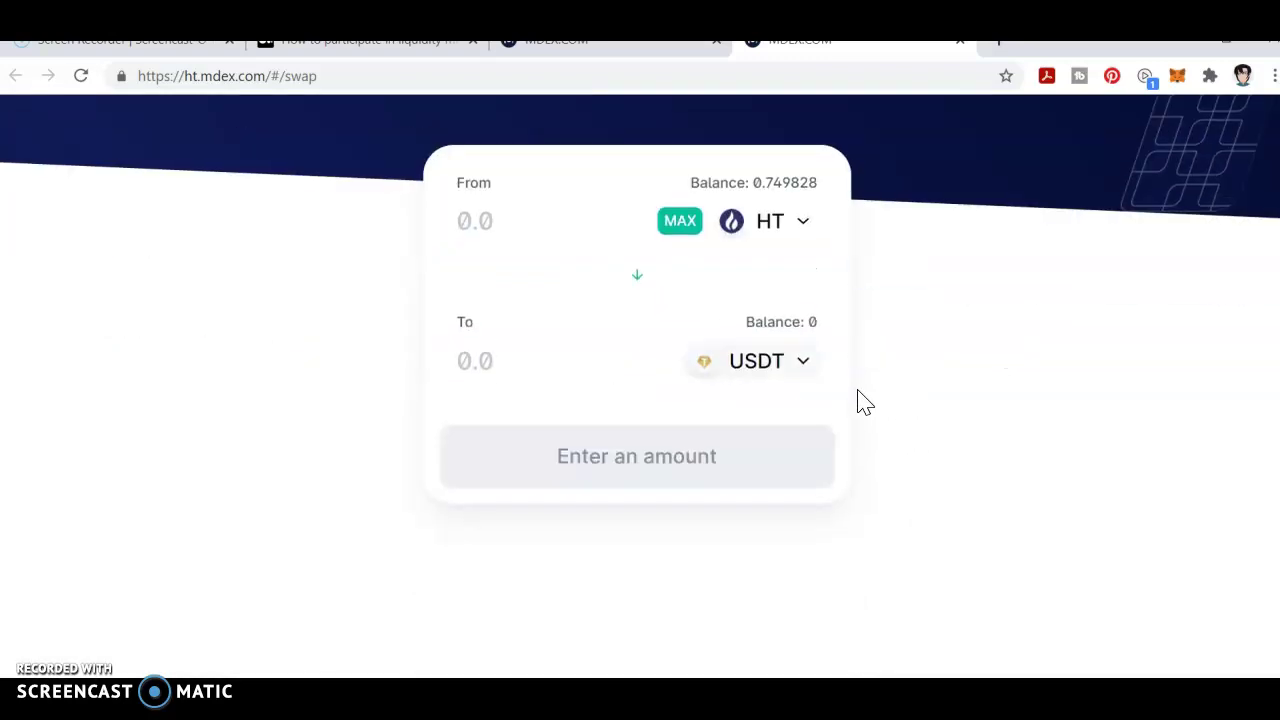
scroll(863, 400, "down", 2)
- Reload the swap page and choose USDT as the token to receive, searching for "usdt"
left_click(80, 76)
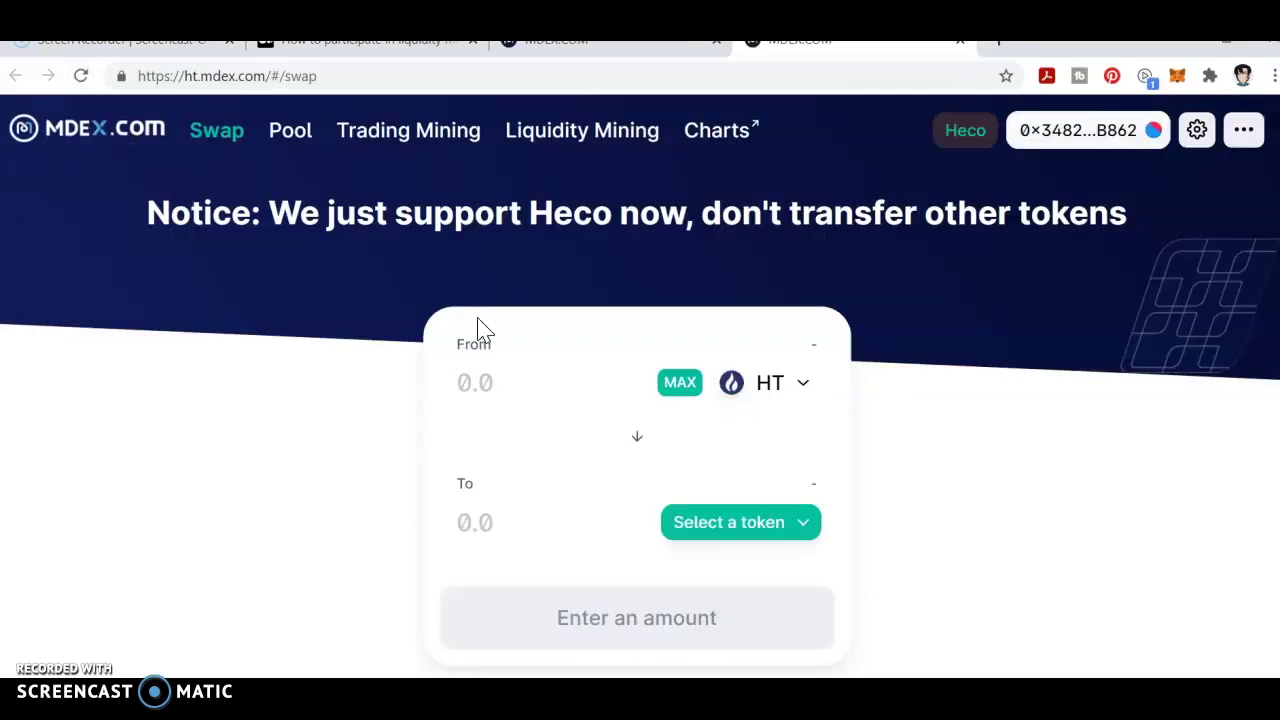
left_click(766, 522)
scroll(733, 480, "down", 1)
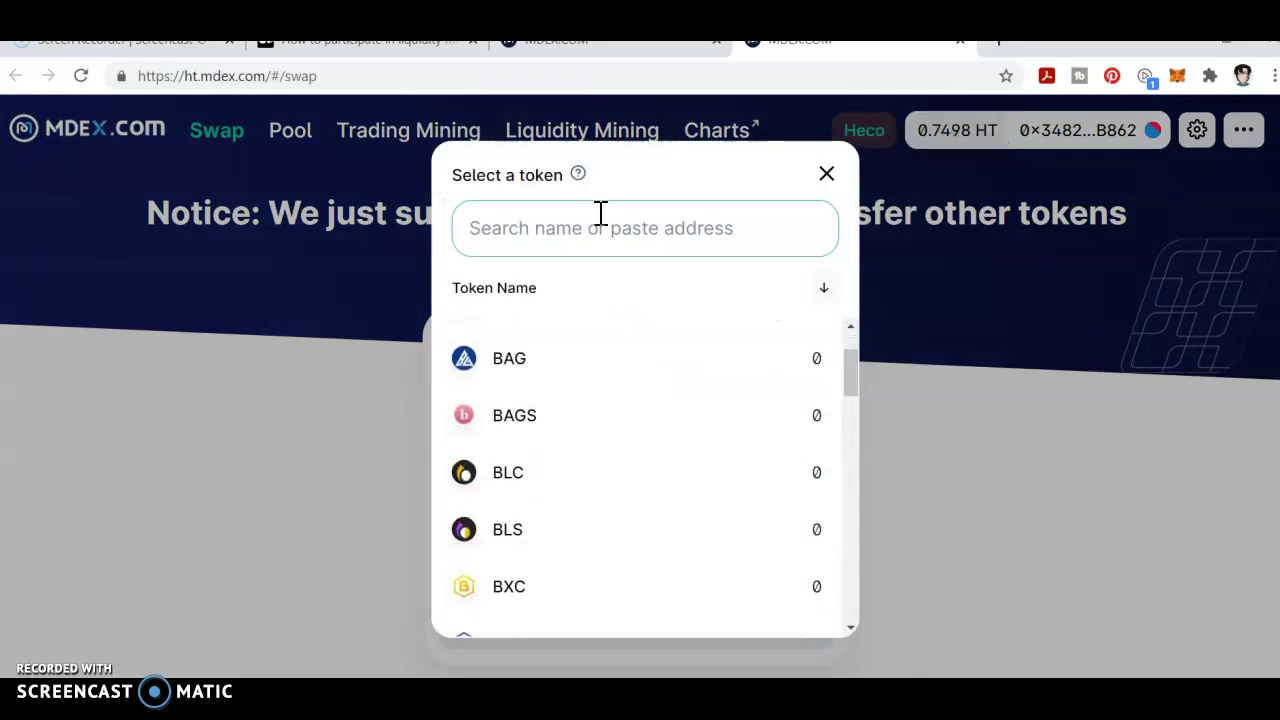
type("usdt")
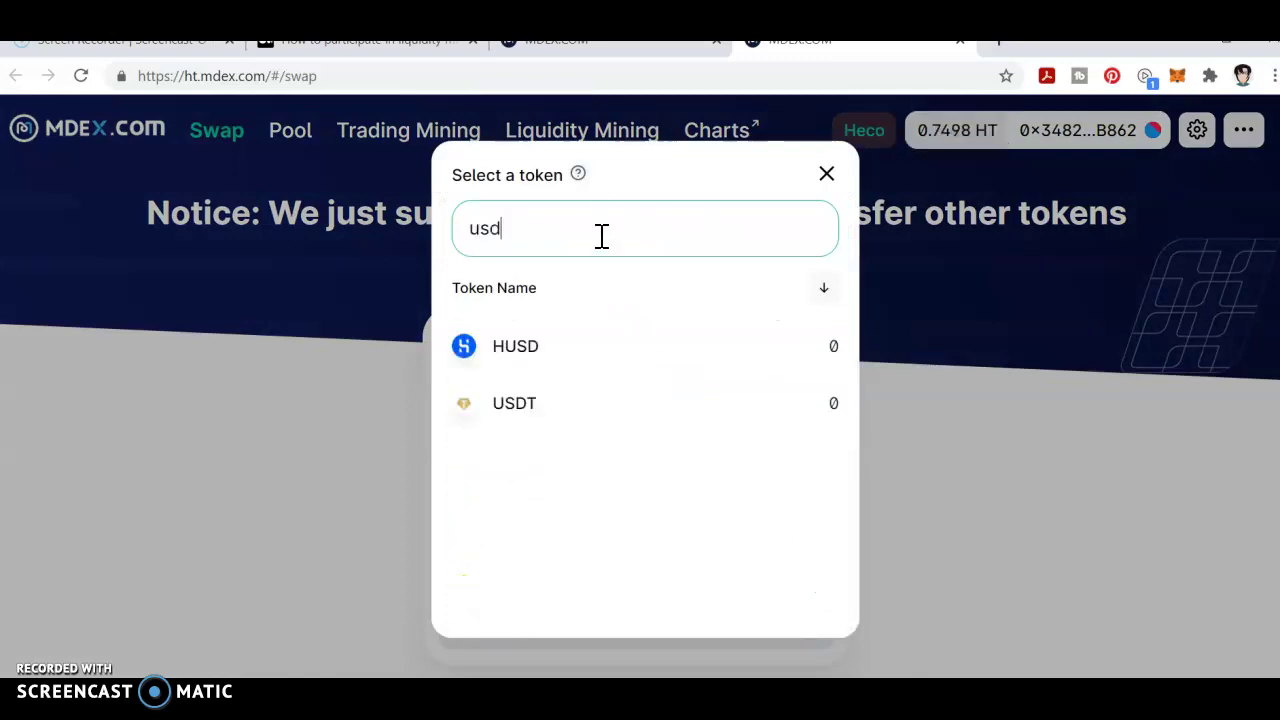
left_click(661, 348)
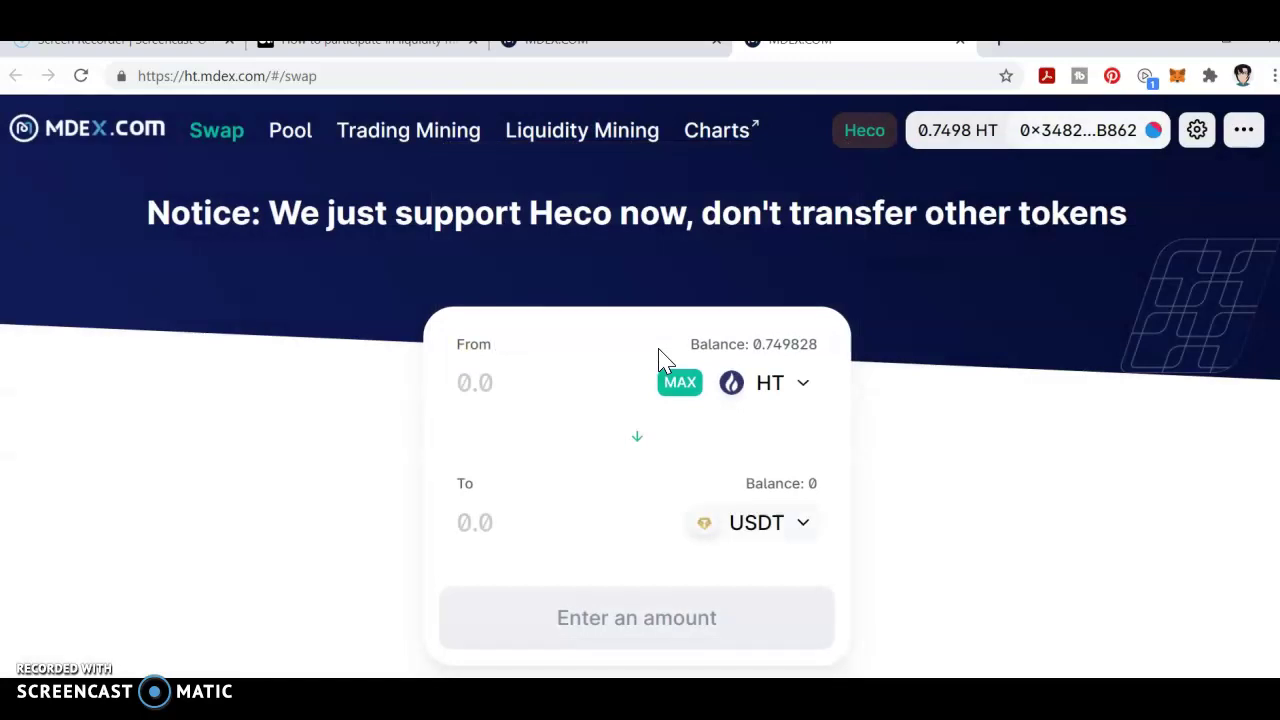
- Set the amount to swap to 0.35 HT, comparing the USDT estimate with that for 0.30 HT
left_click(595, 393)
type("0.35")
key("BackSpace")
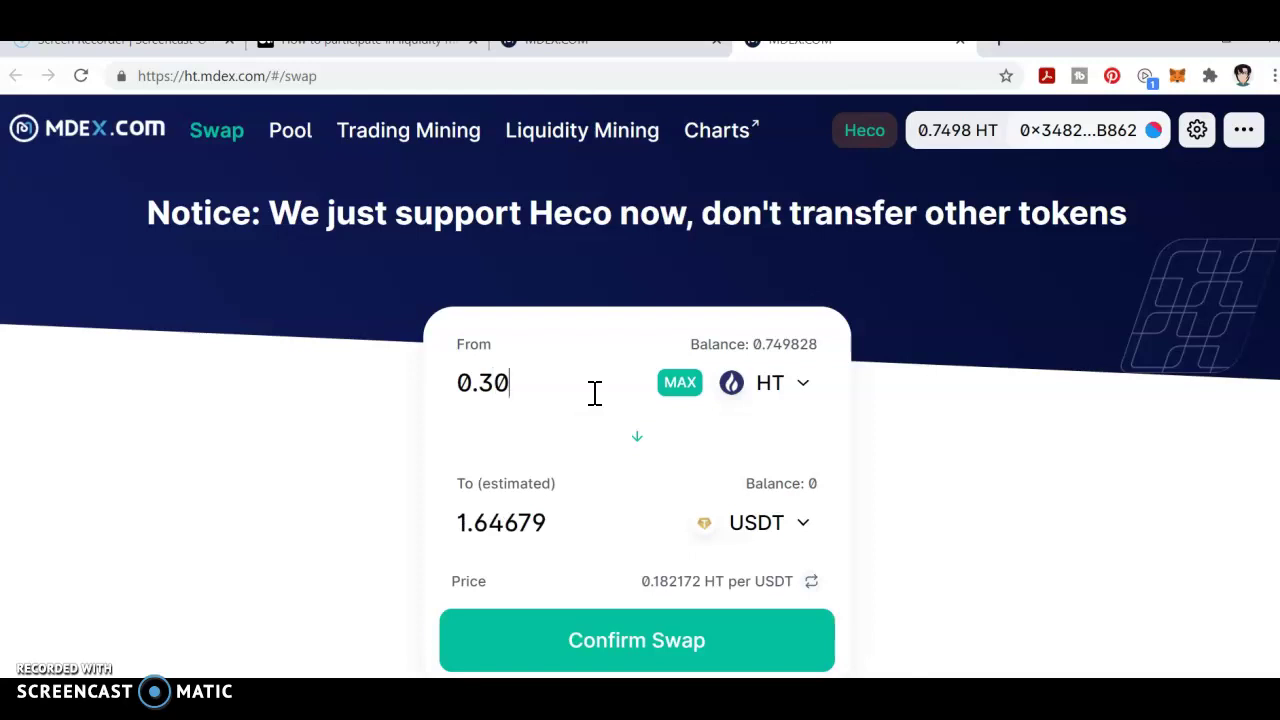
scroll(605, 420, "down", 1)
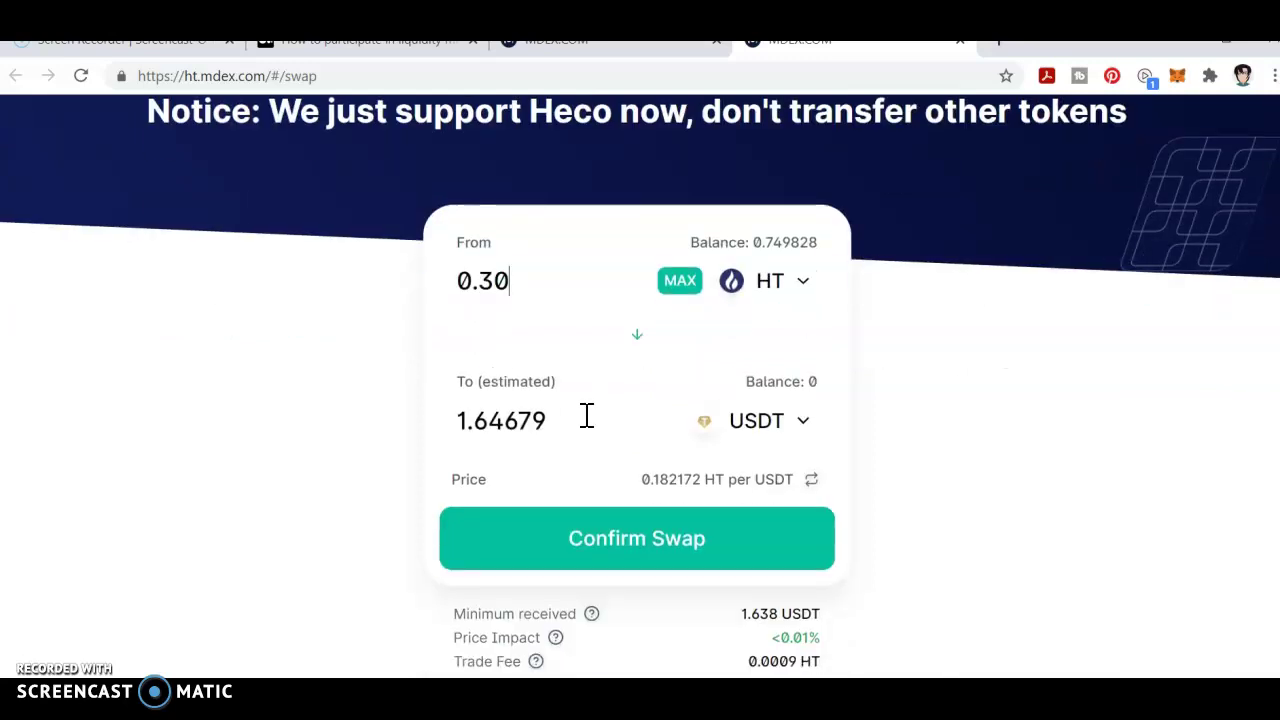
scroll(595, 416, "down", 1)
scroll(610, 420, "up", 1)
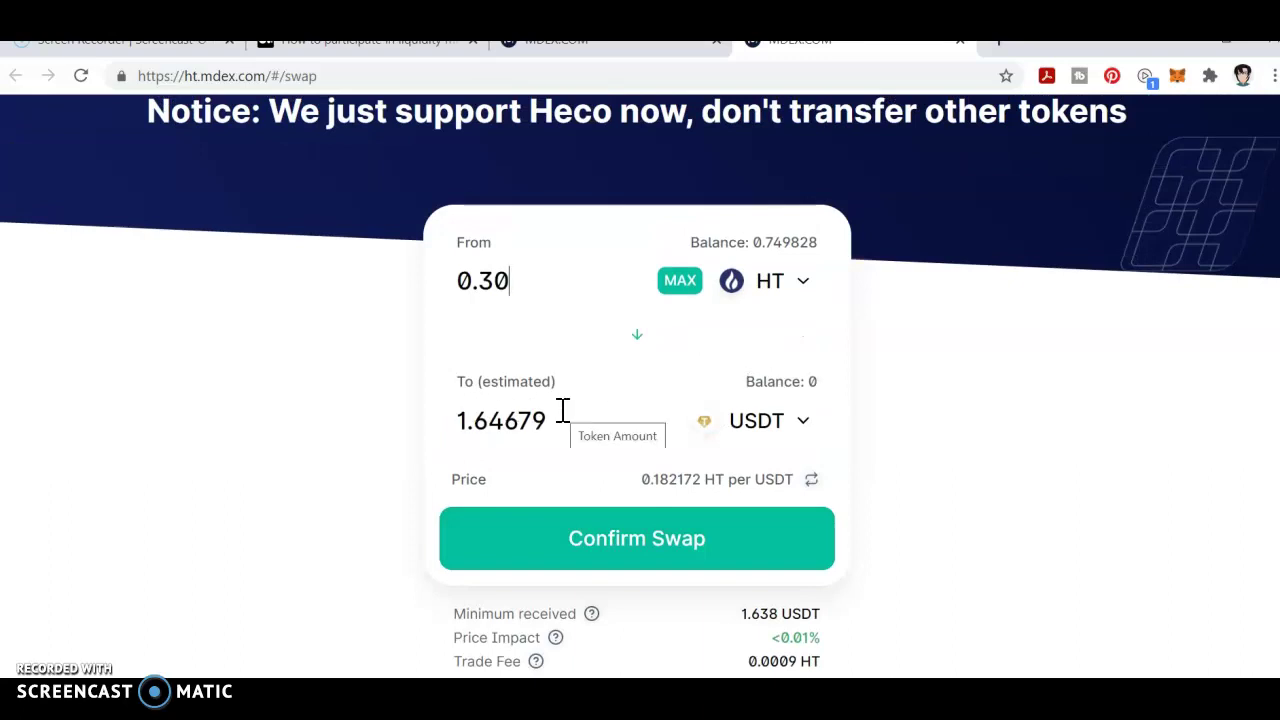
scroll(563, 410, "down", 1)
key("BackSpace")
type("5")
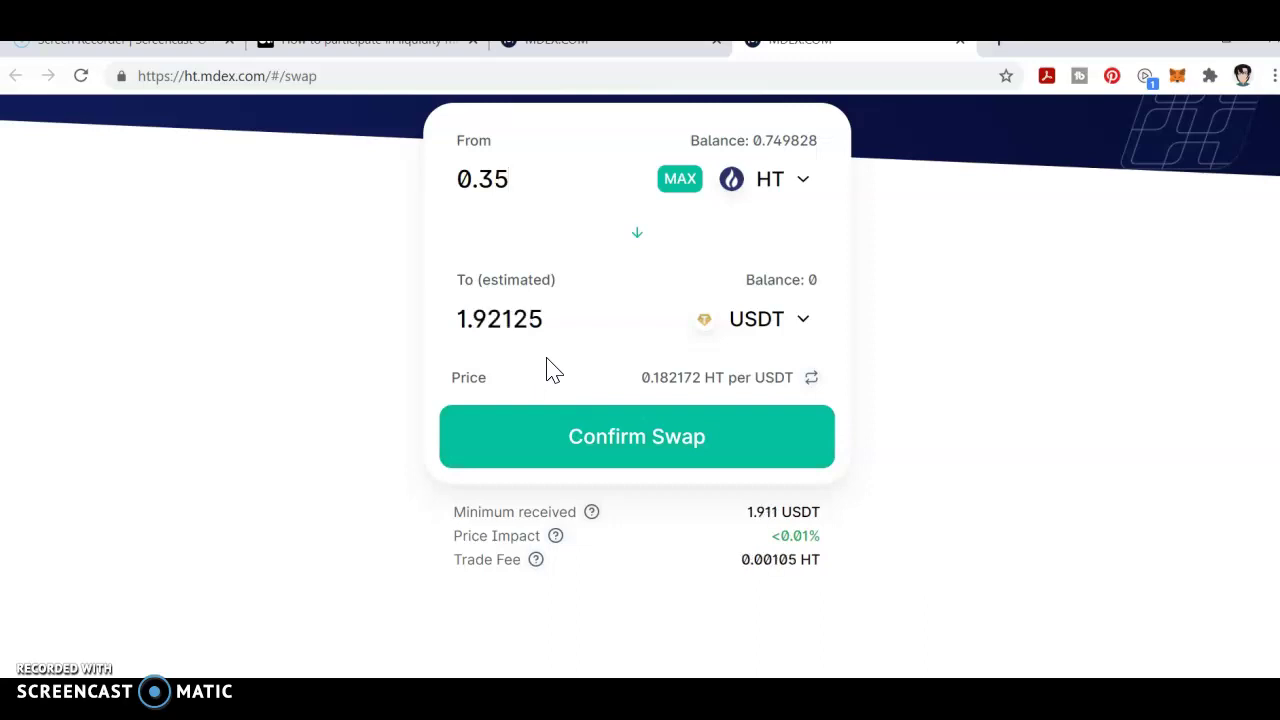
scroll(555, 375, "up", 1)
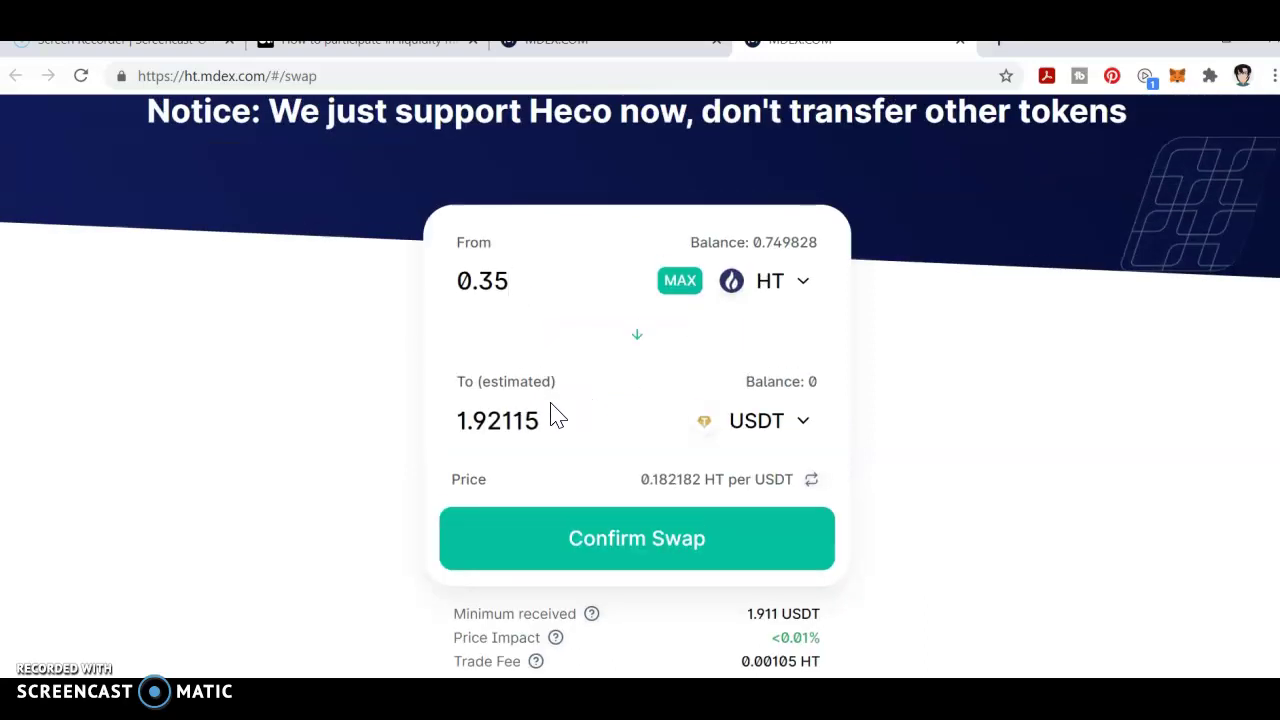
scroll(592, 400, "down", 1)
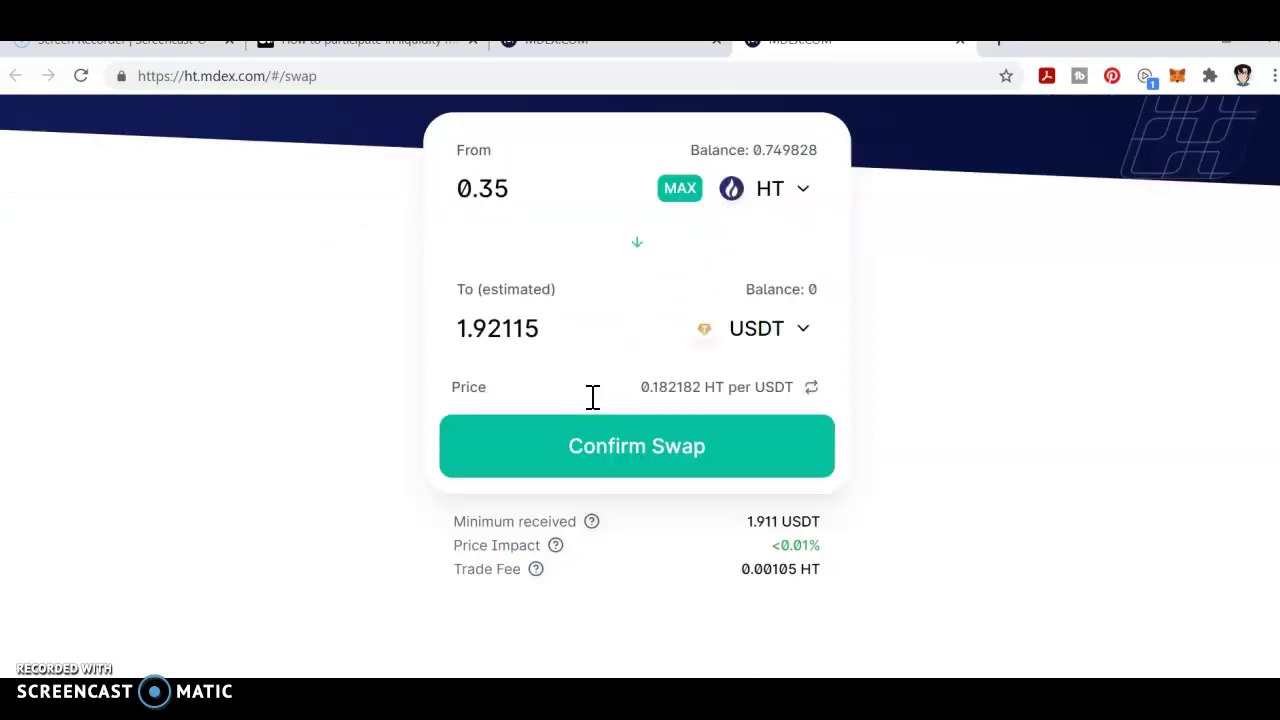
- Swap the 0.35 HT for USDT, accepting the updated price, approving the transaction in the wallet and dismissing the submission notice
left_click(617, 458)
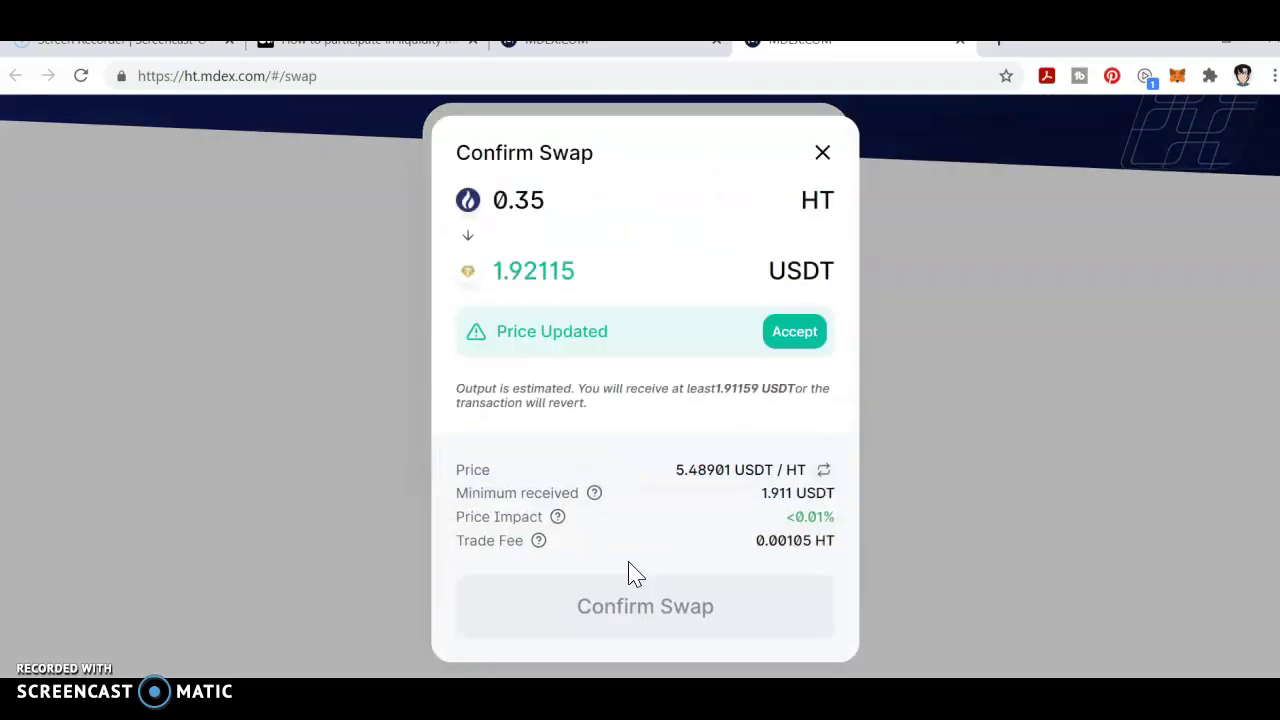
left_click(805, 338)
left_click(715, 592)
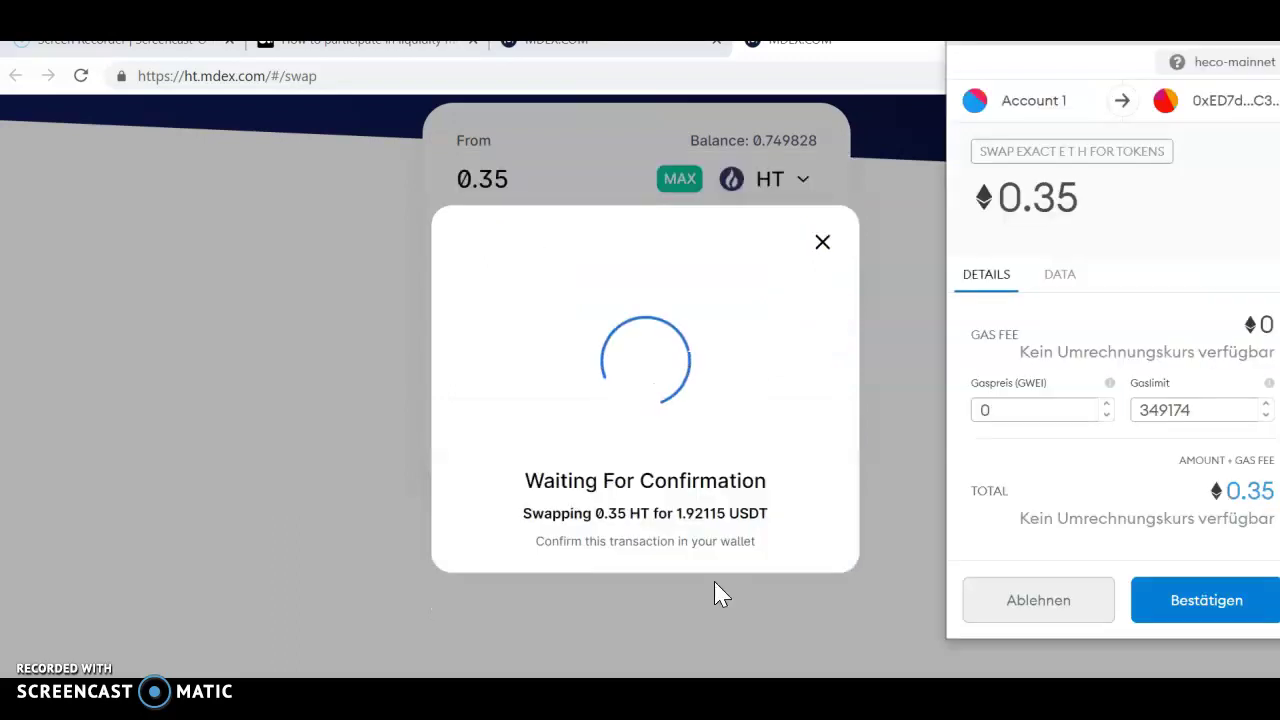
left_click(1210, 611)
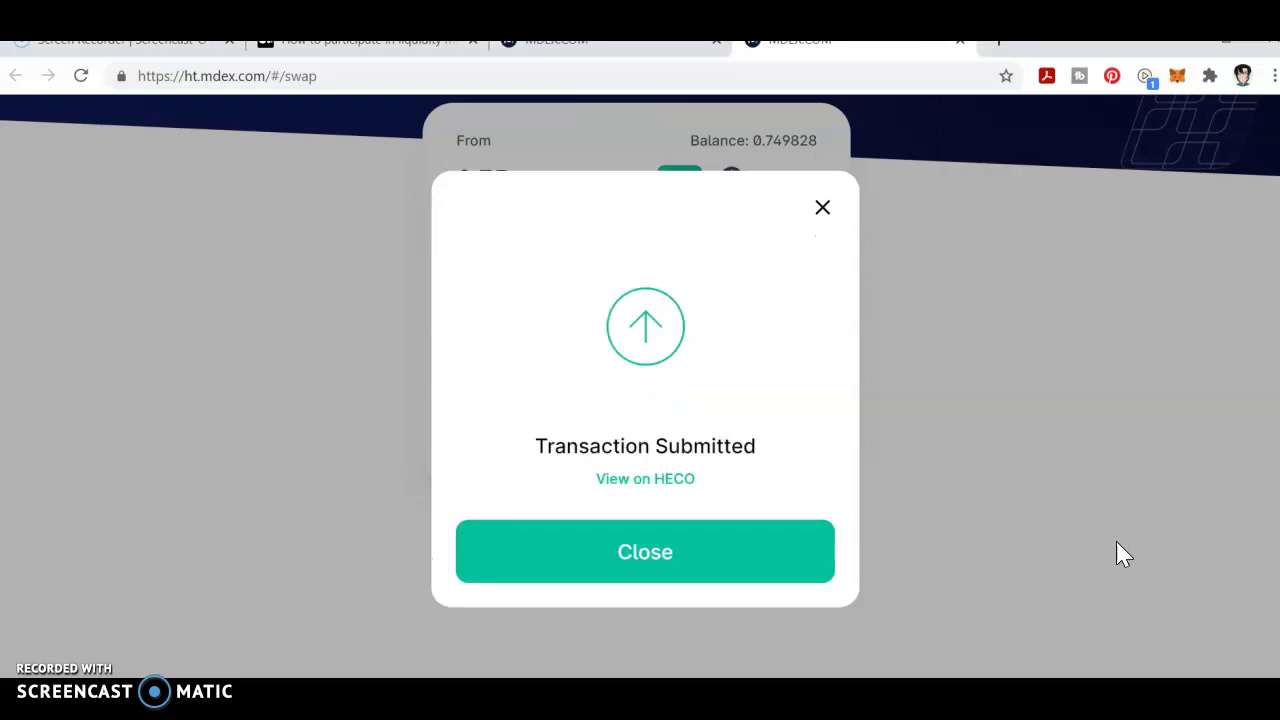
left_click(645, 553)
- Check the status of the 0.35 HT swap in the account's recent transactions and reload the swap page
scroll(960, 432, "up", 2)
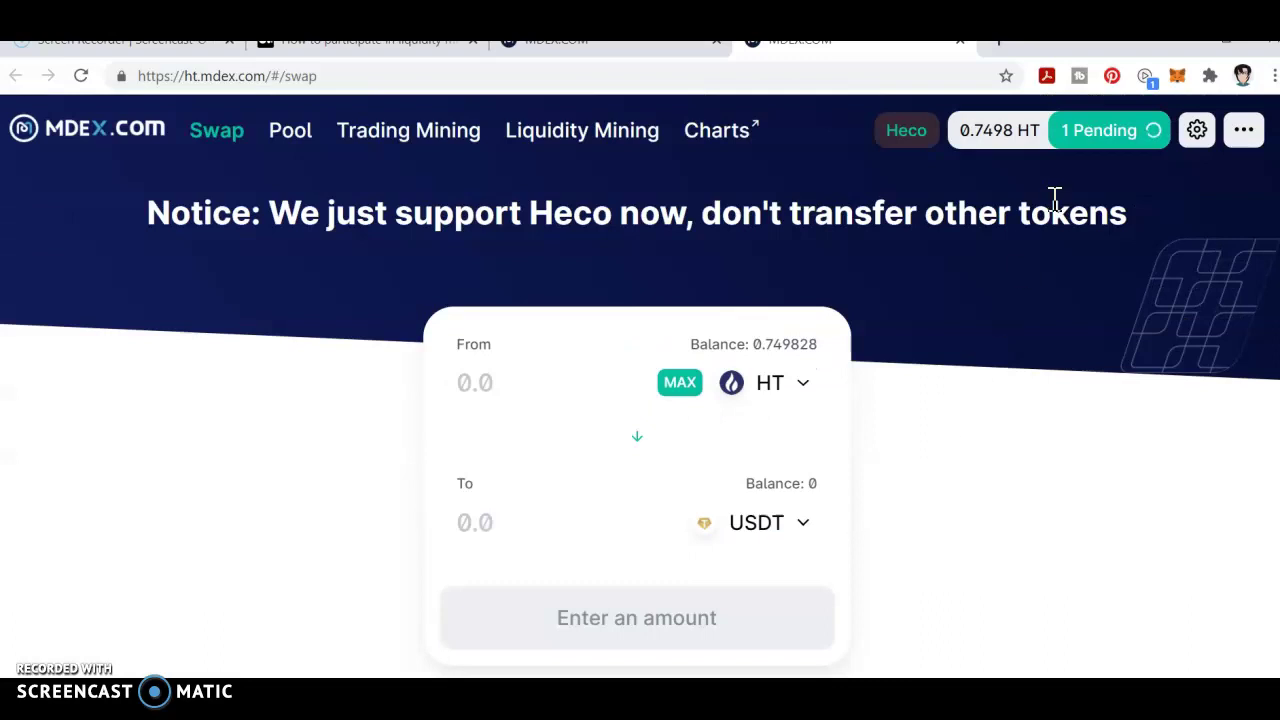
left_click(1092, 135)
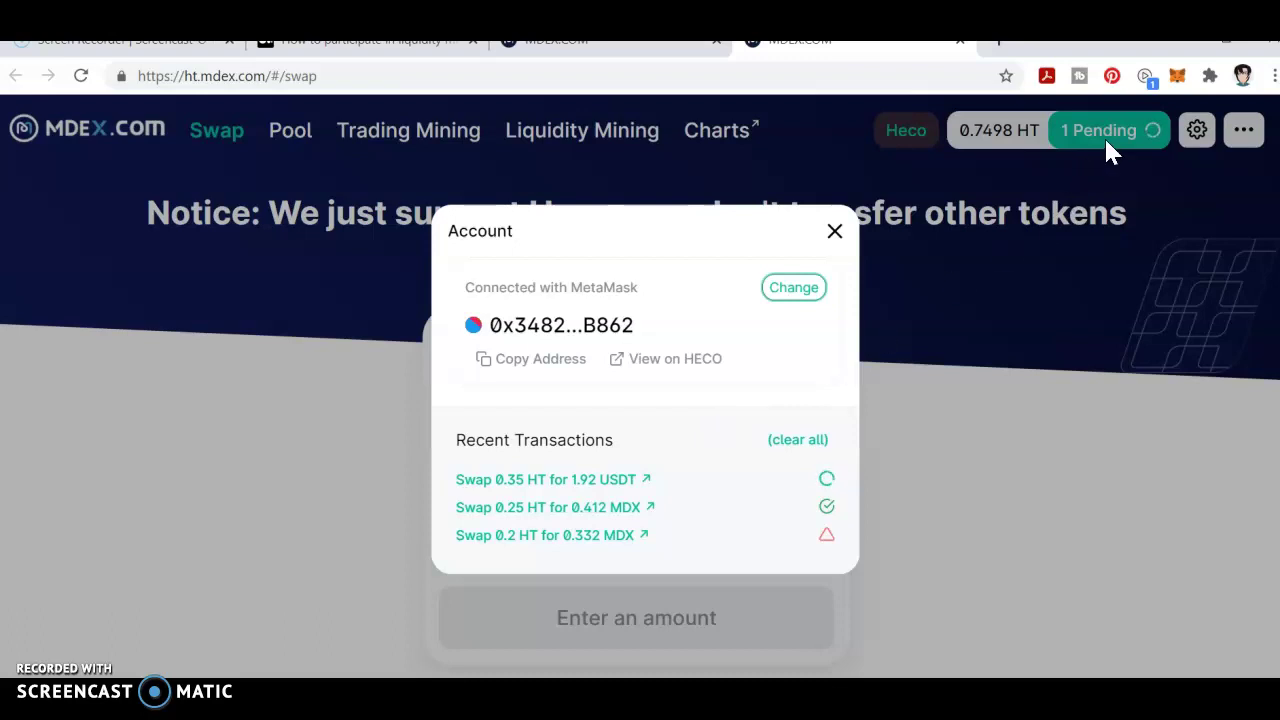
left_click(1022, 255)
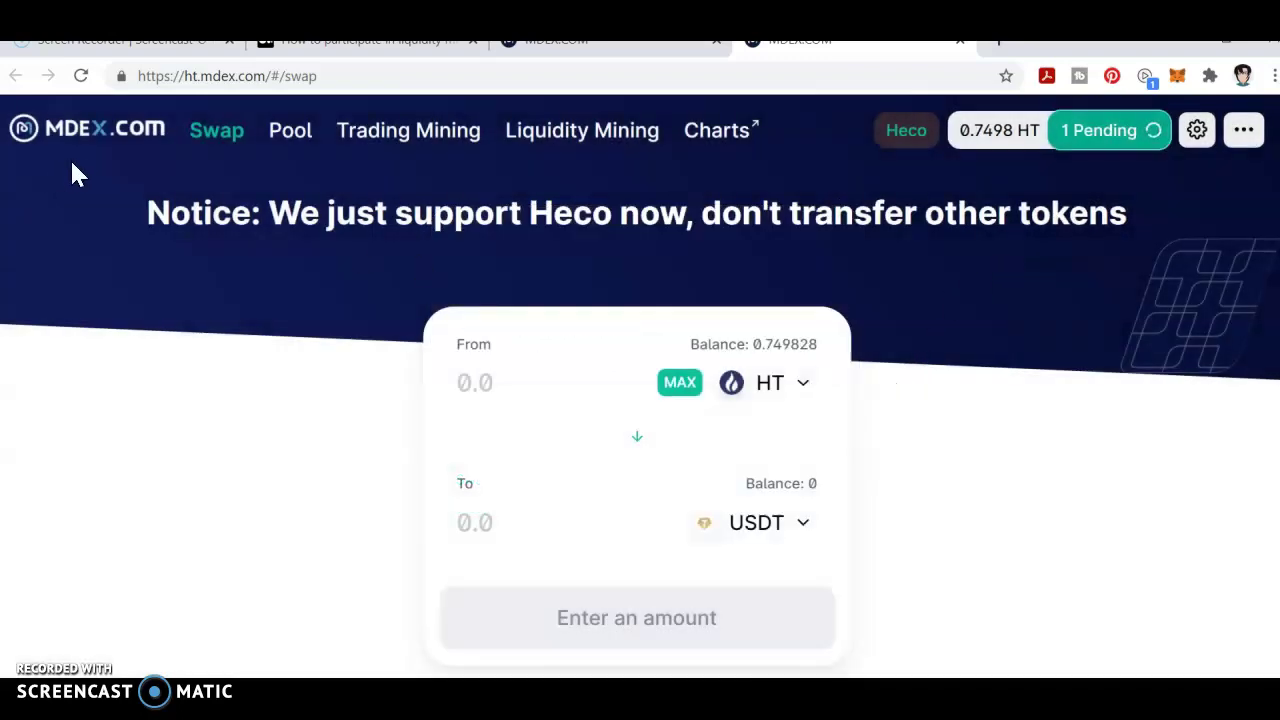
left_click(80, 80)
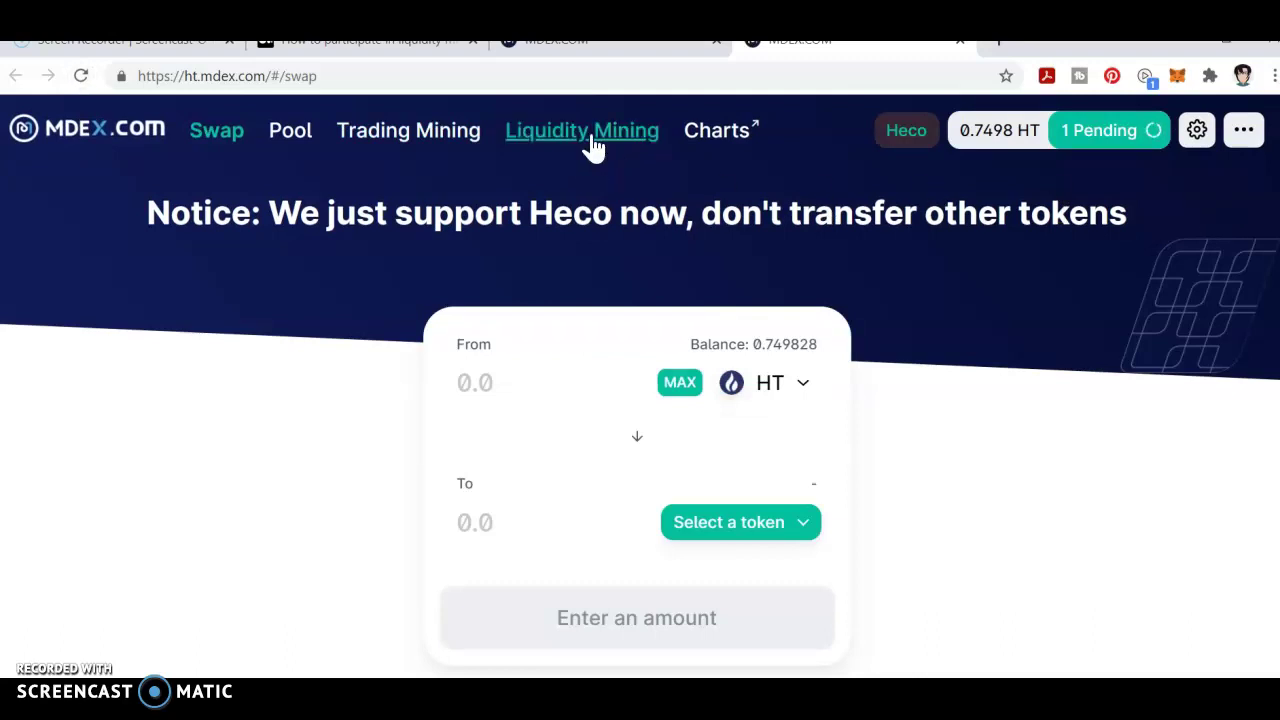
- Open the liquidity mining pools and view the MDX/USDT pool's balance and staking details
left_click(562, 138)
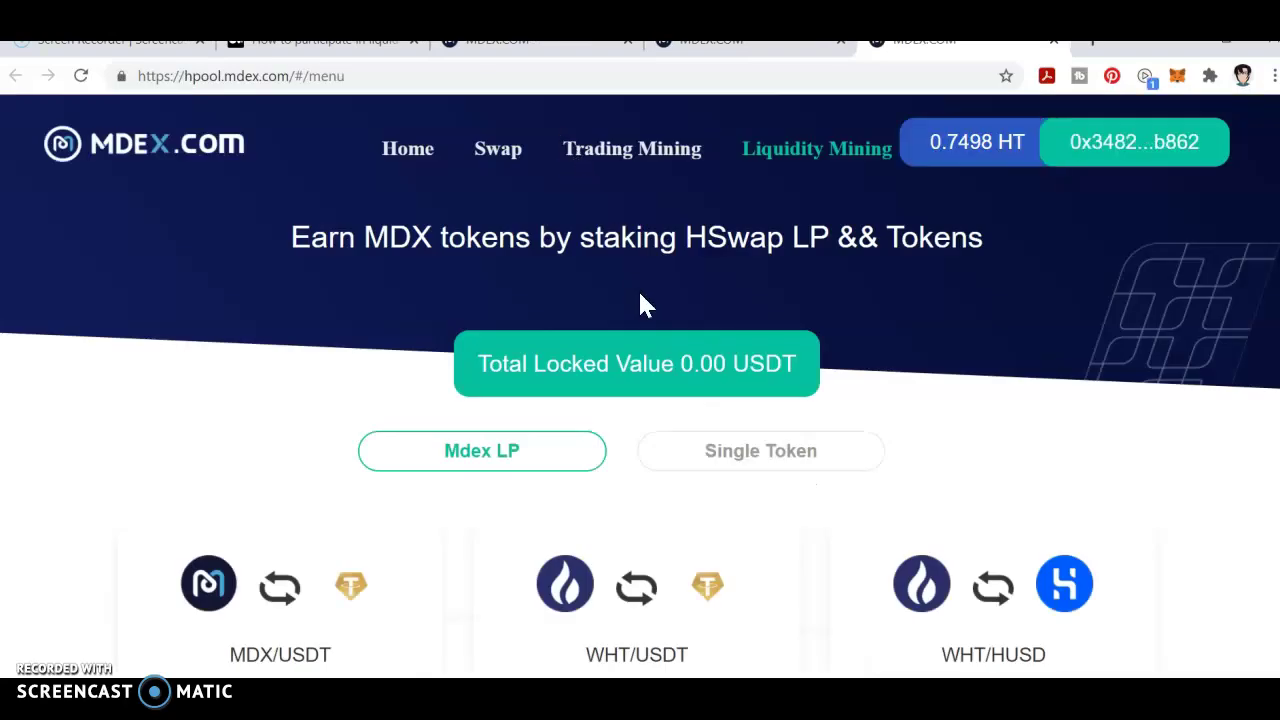
scroll(640, 303, "down", 3)
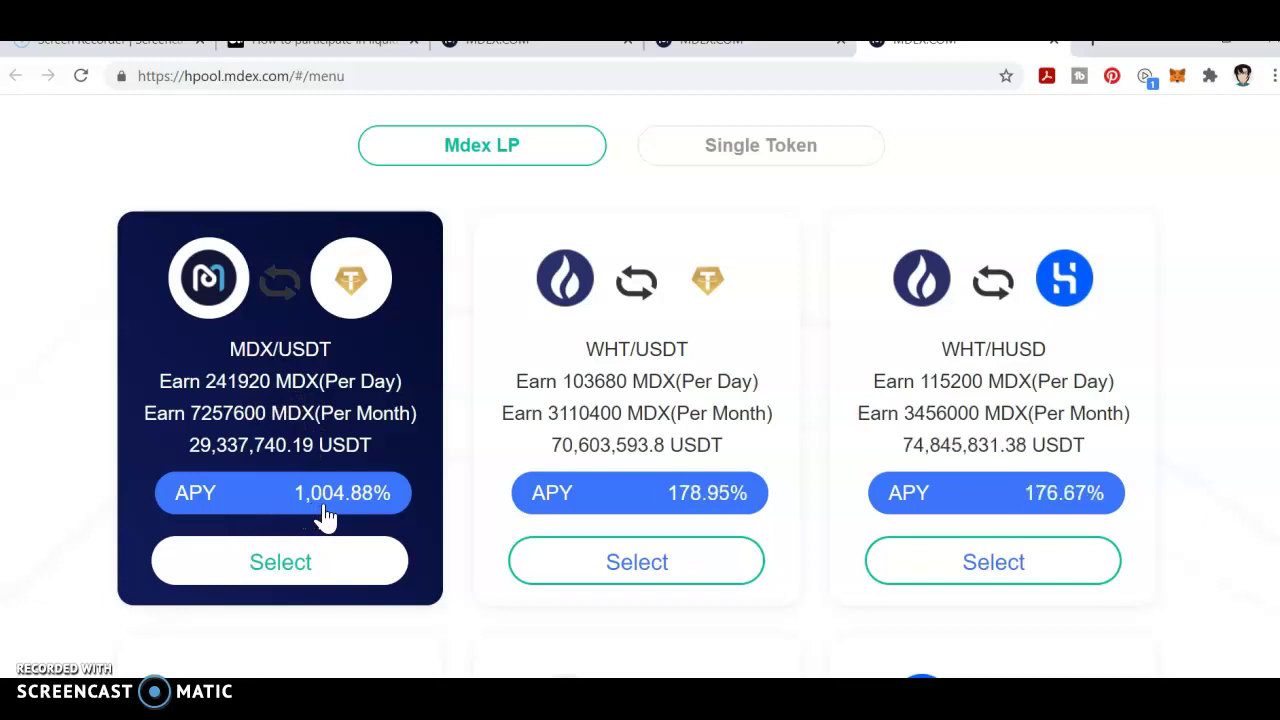
left_click(299, 570)
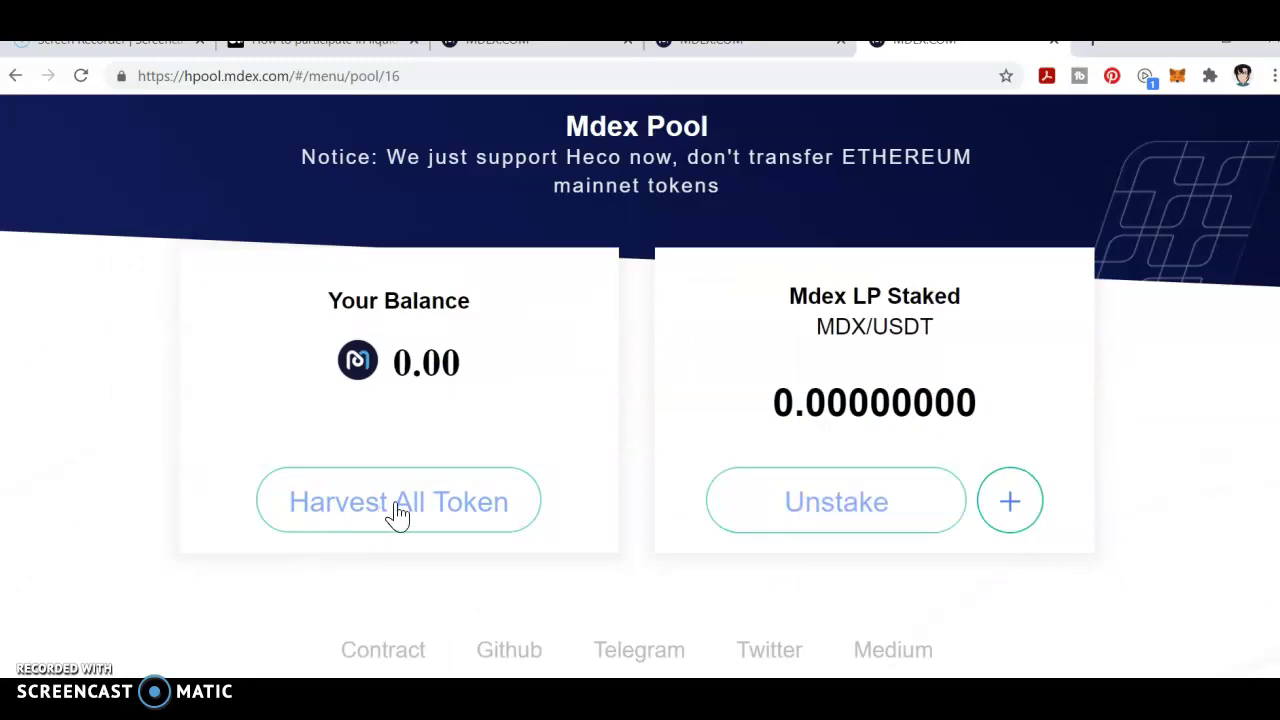
scroll(480, 466, "up", 1)
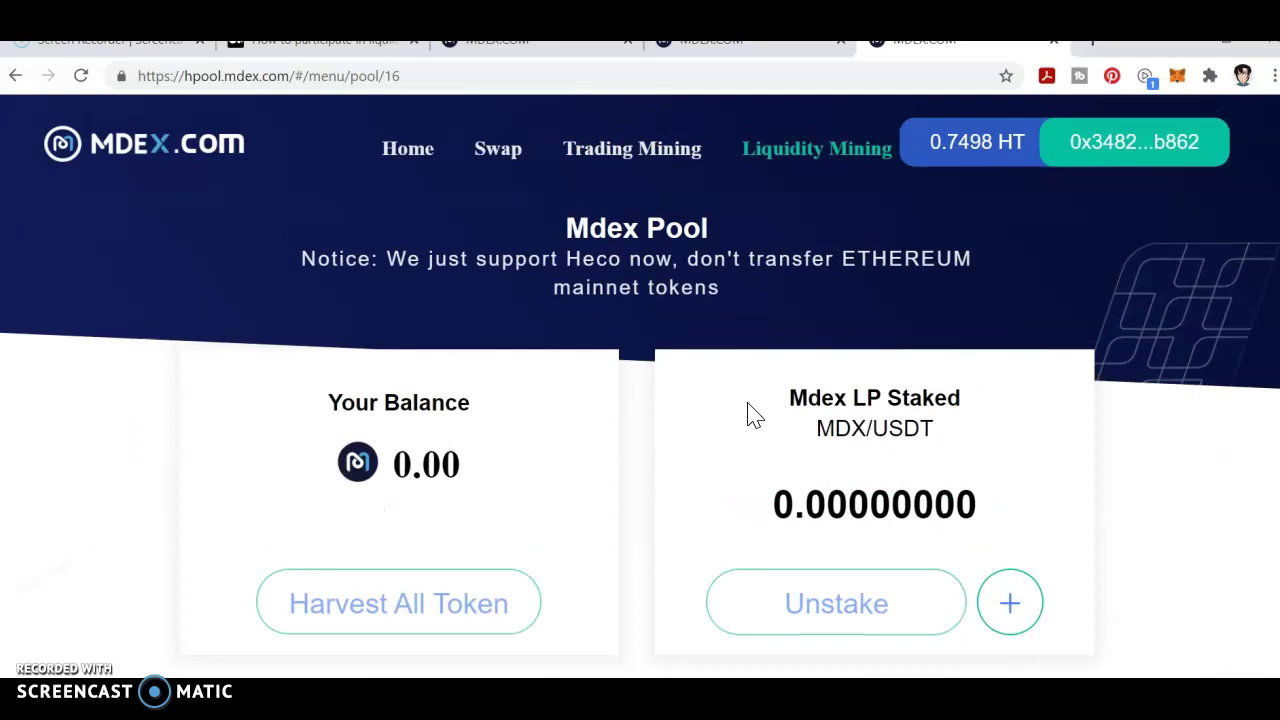
- Return to the swap page and check the pending 0.35 HT swap in the account's recent transactions
left_click(498, 150)
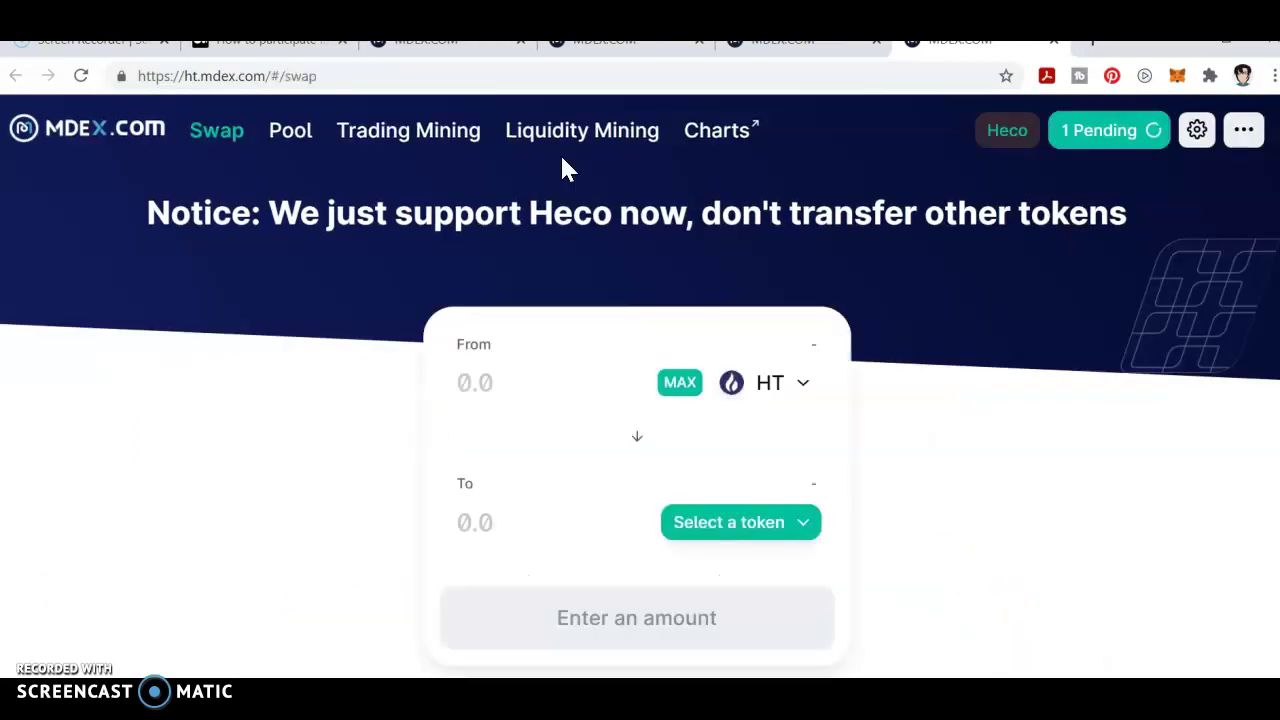
left_click(1092, 140)
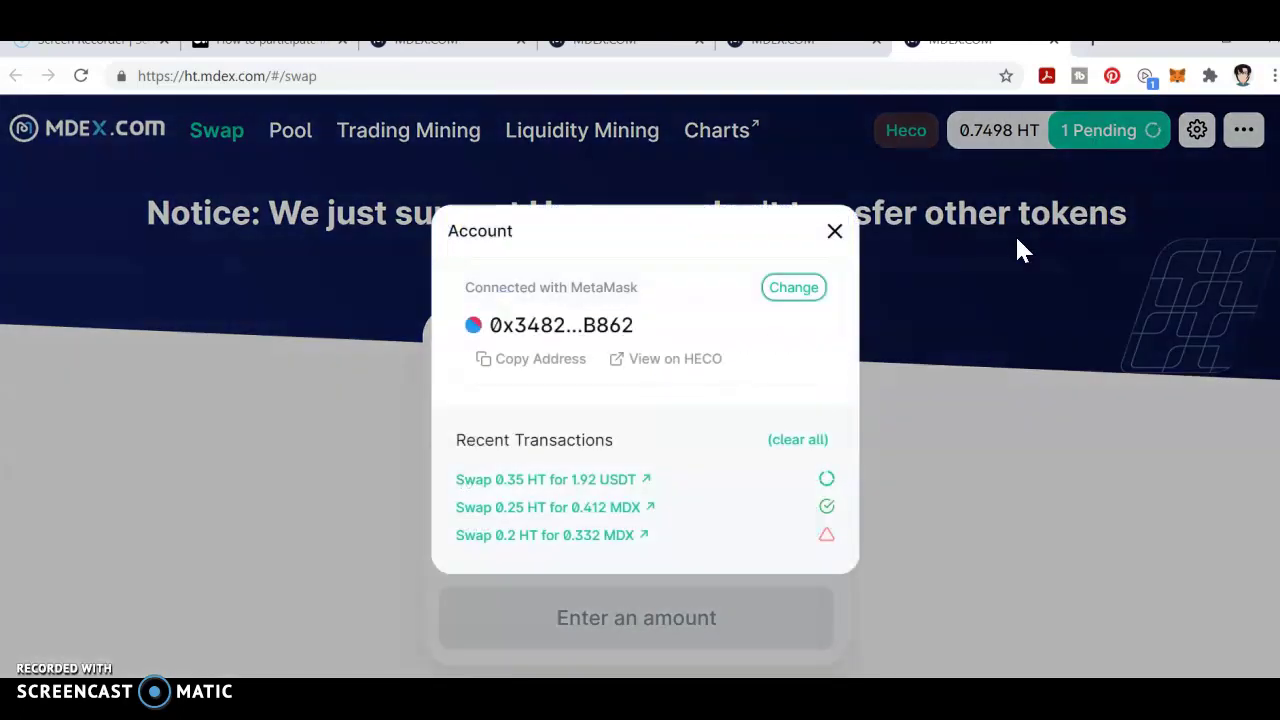
left_click(834, 231)
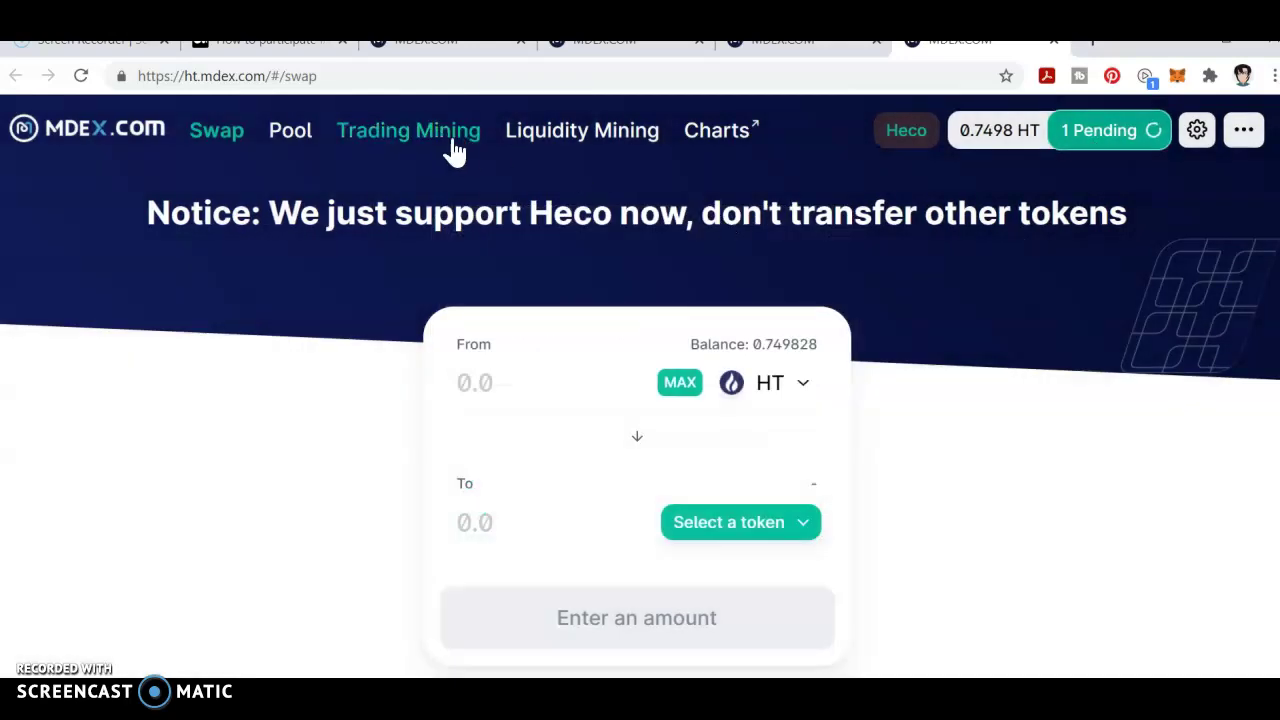
- Start a new liquidity pair from the pool page and choose MDX as the first token, searching for "mdx"
left_click(292, 140)
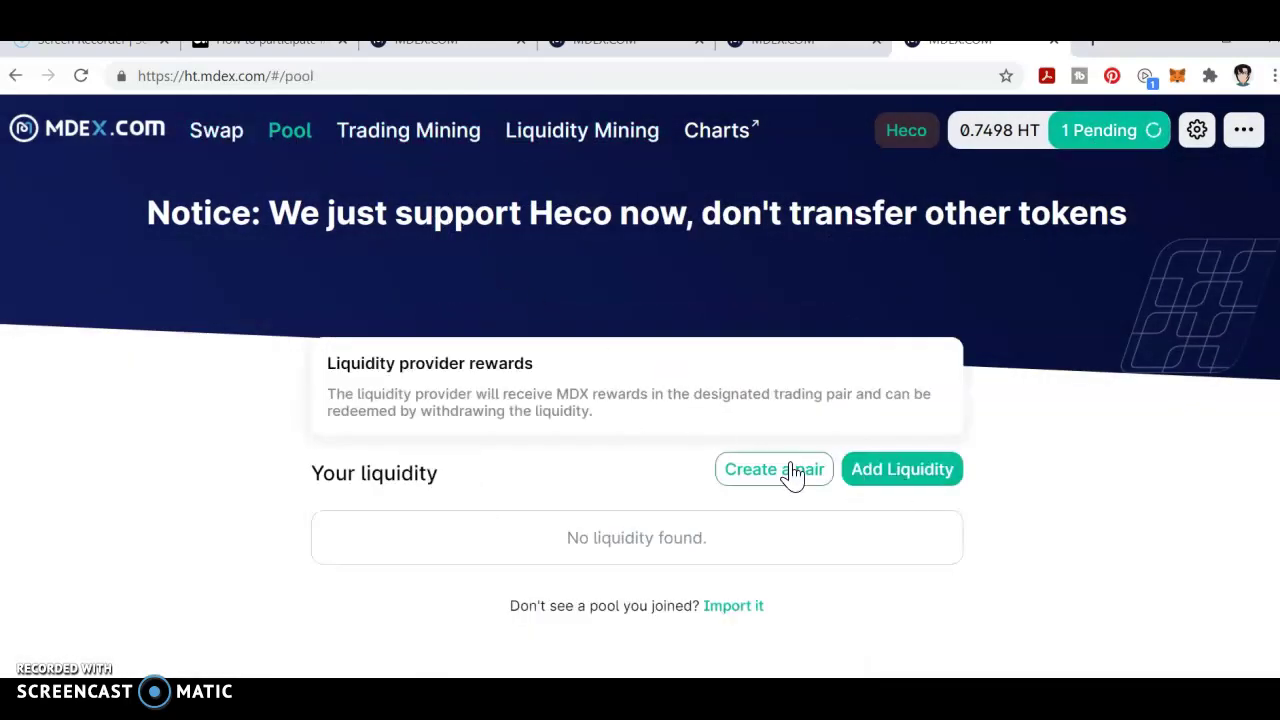
left_click(792, 473)
scroll(789, 461, "down", 2)
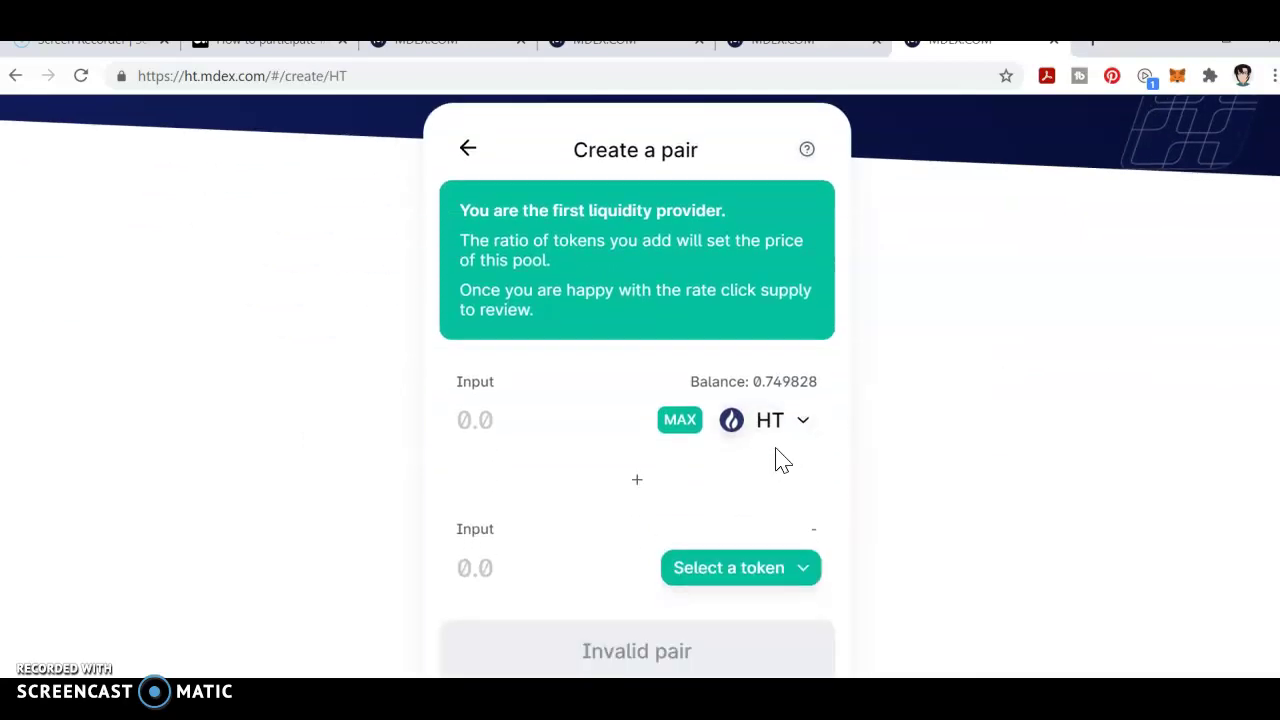
left_click(767, 428)
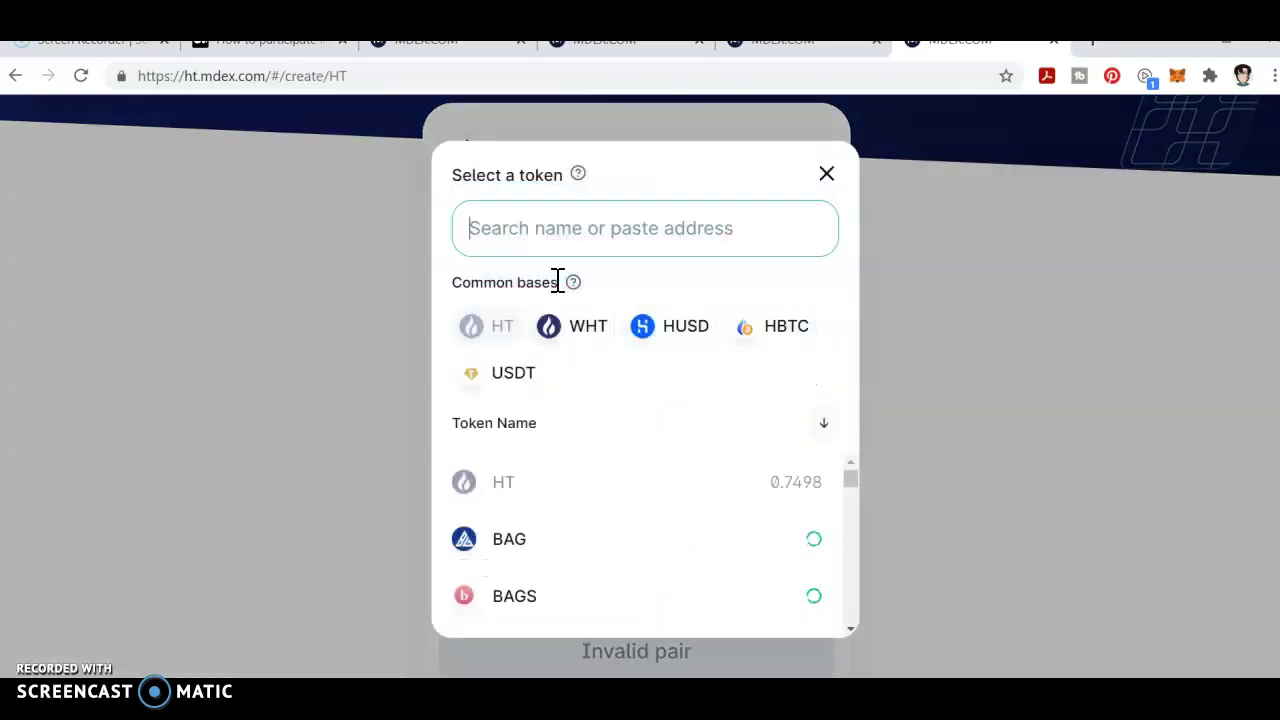
type("mdx")
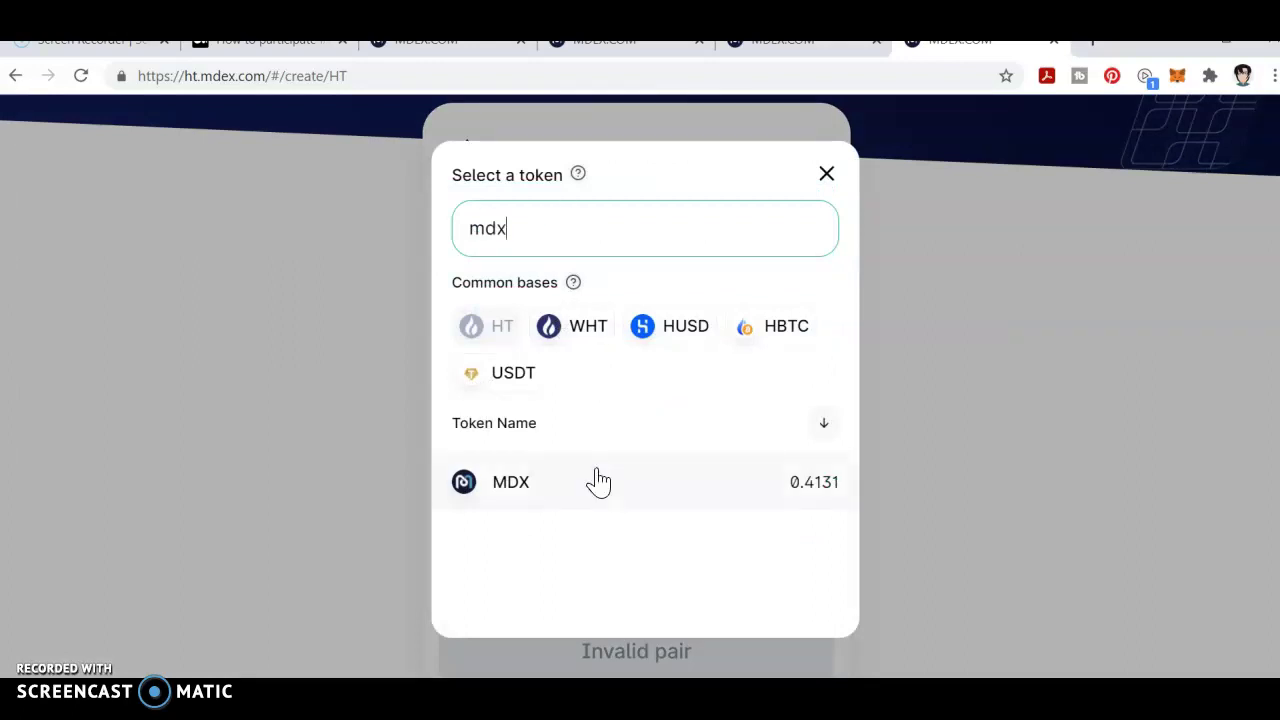
left_click(597, 480)
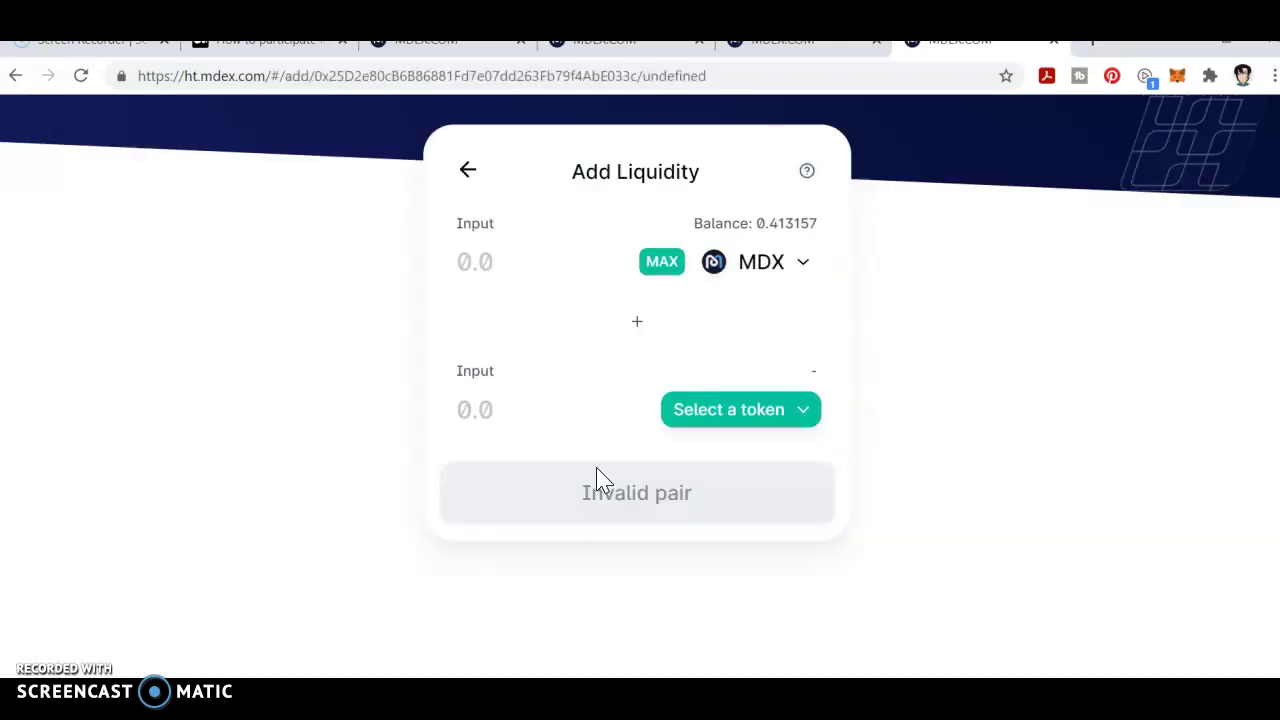
- Choose USDT as the second token of the liquidity pair and set the MDX amount to the maximum balance
left_click(712, 410)
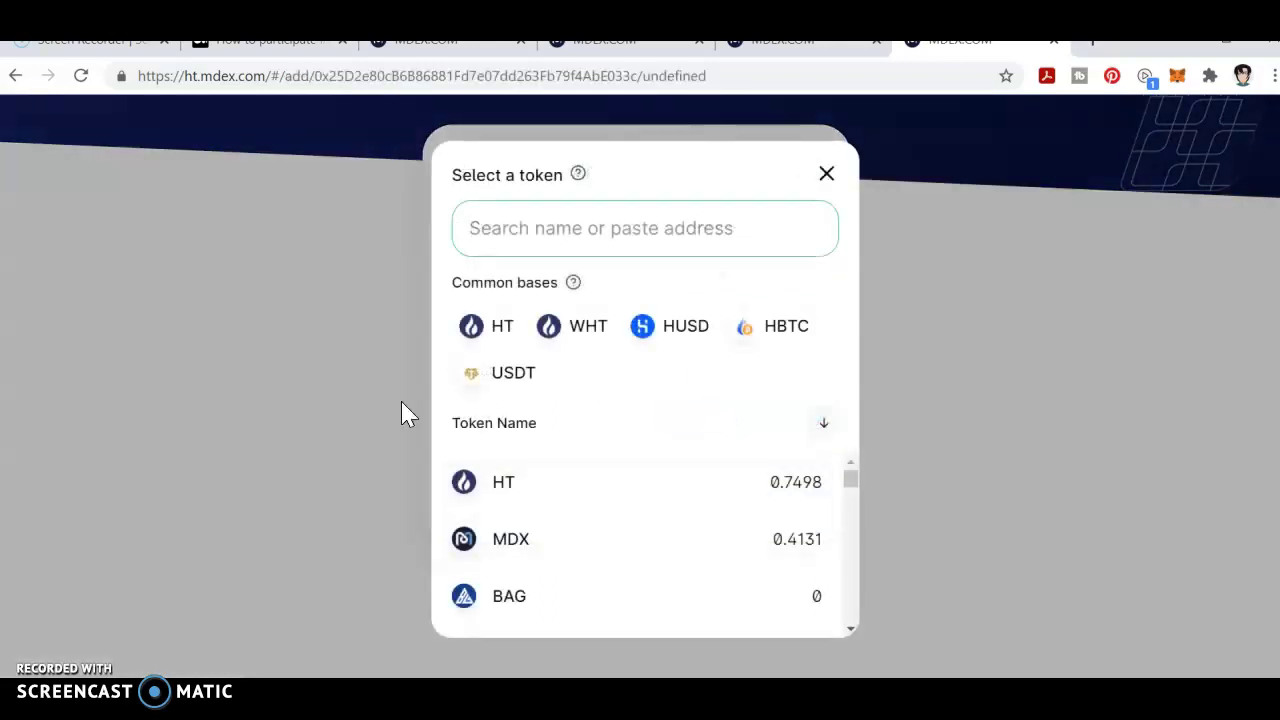
left_click(464, 390)
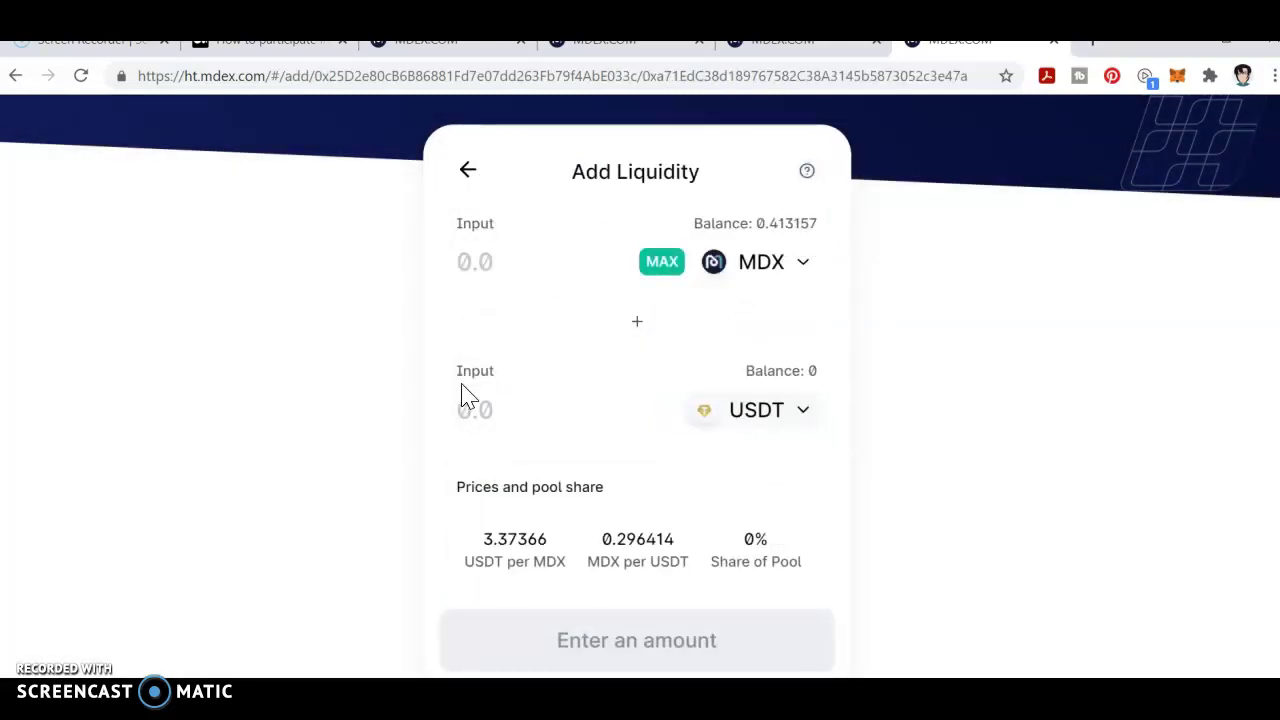
scroll(470, 395, "down", 1)
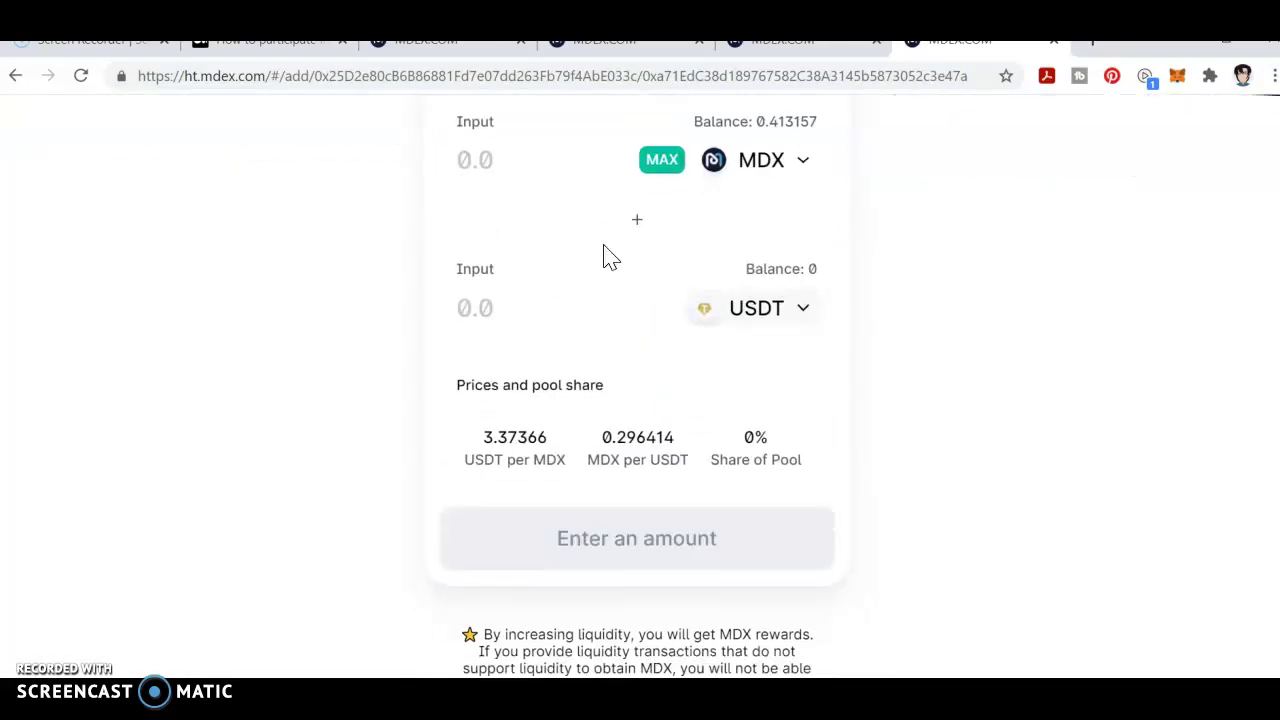
left_click(656, 164)
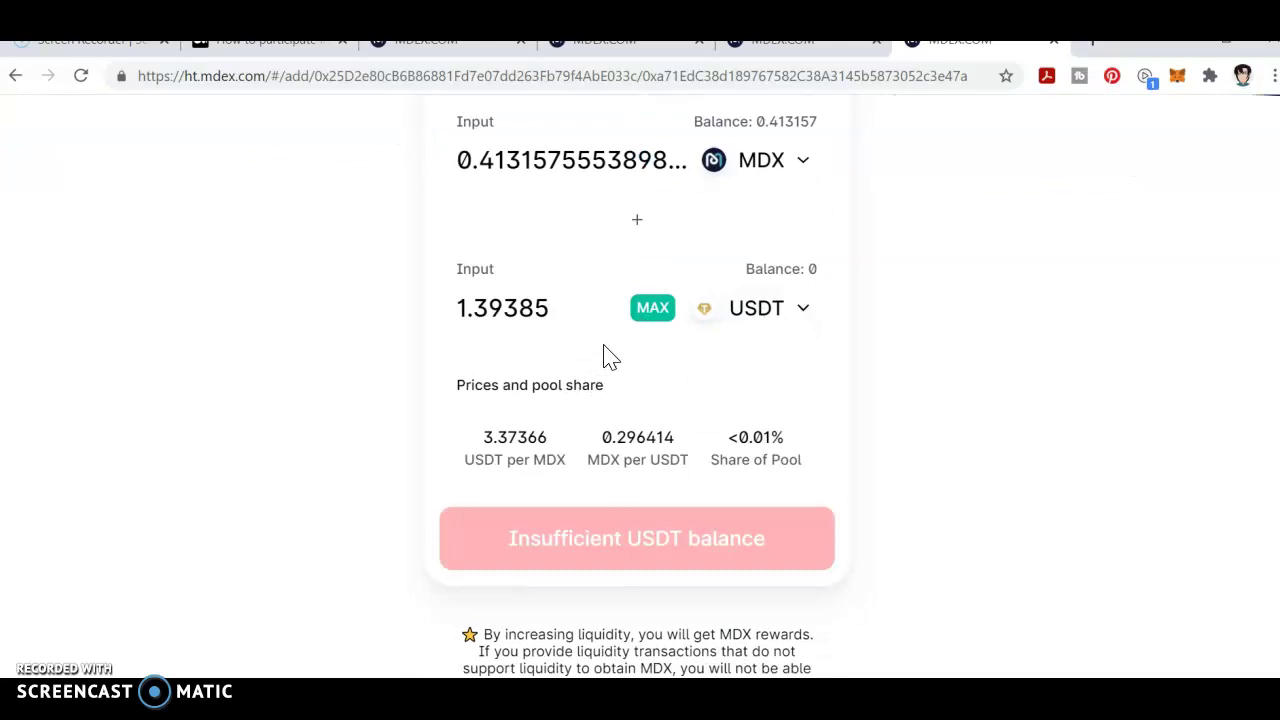
scroll(604, 355, "up", 1)
scroll(610, 375, "down", 1)
scroll(646, 525, "up", 2)
scroll(656, 528, "up", 1)
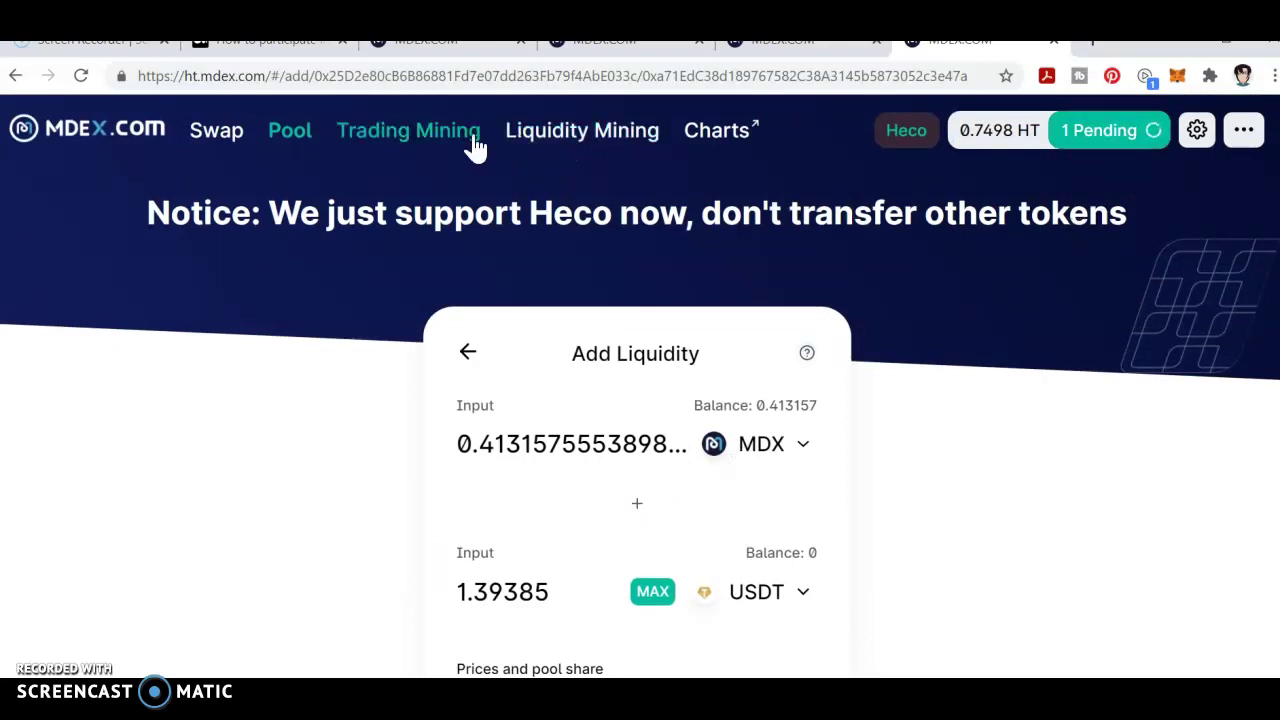
- Open the liquidity mining overview and compare the rewards and APY of the Mdex LP pools
left_click(541, 140)
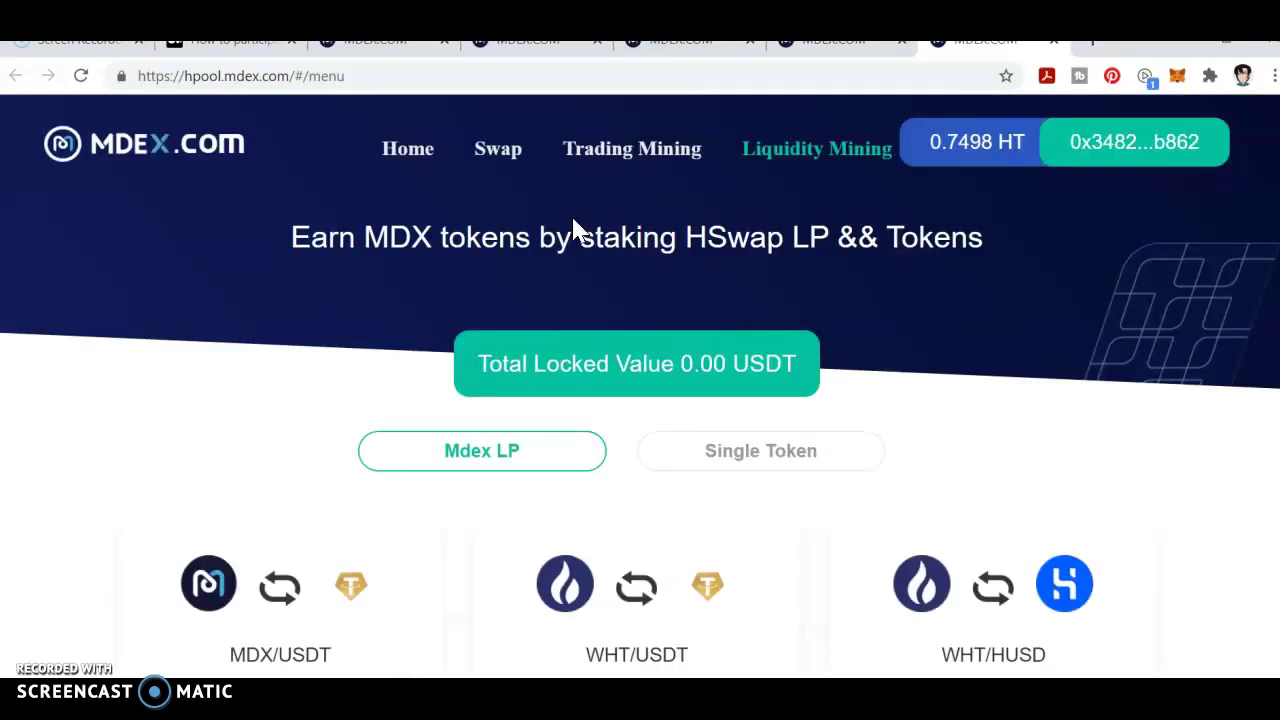
scroll(573, 220, "down", 1)
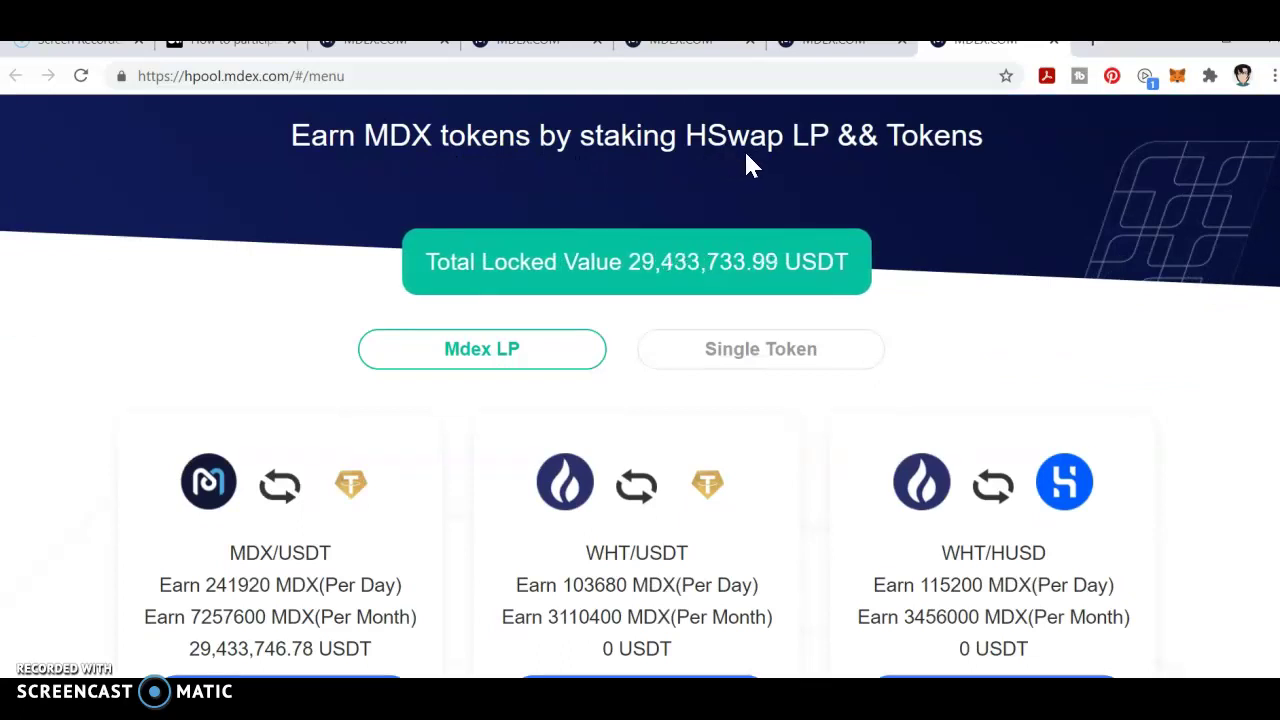
scroll(737, 151, "up", 1)
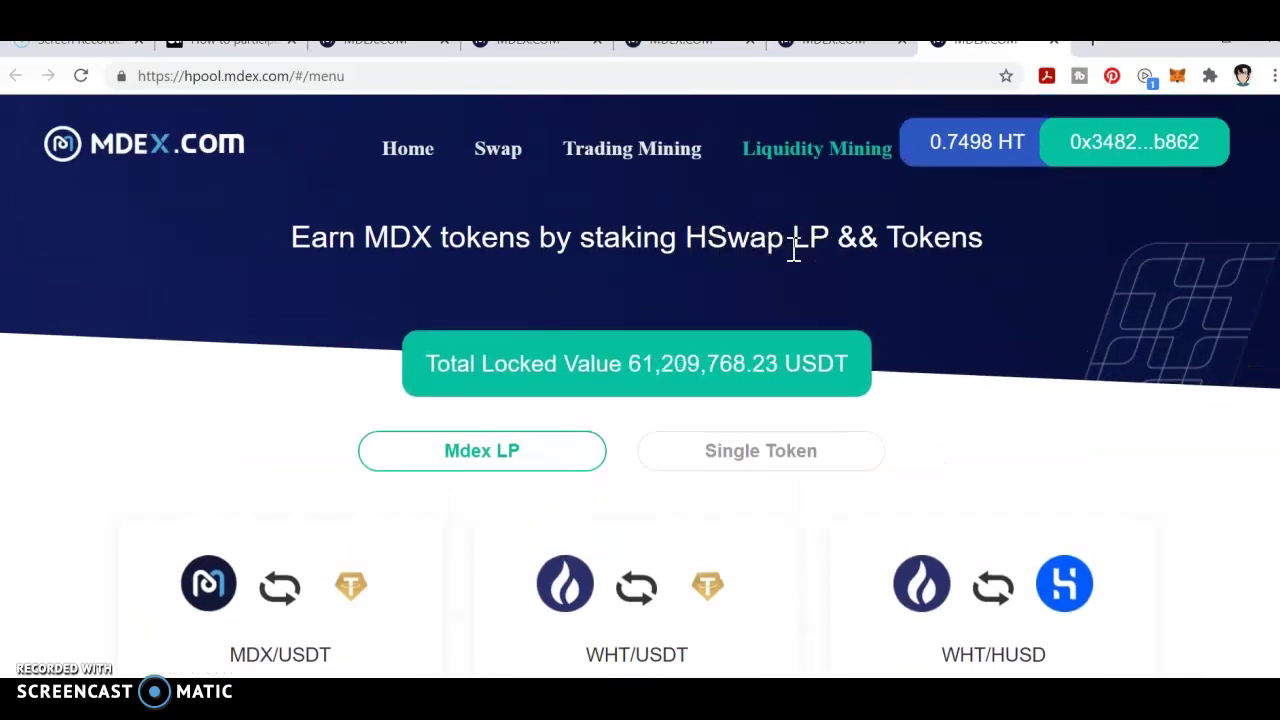
scroll(849, 271, "down", 2)
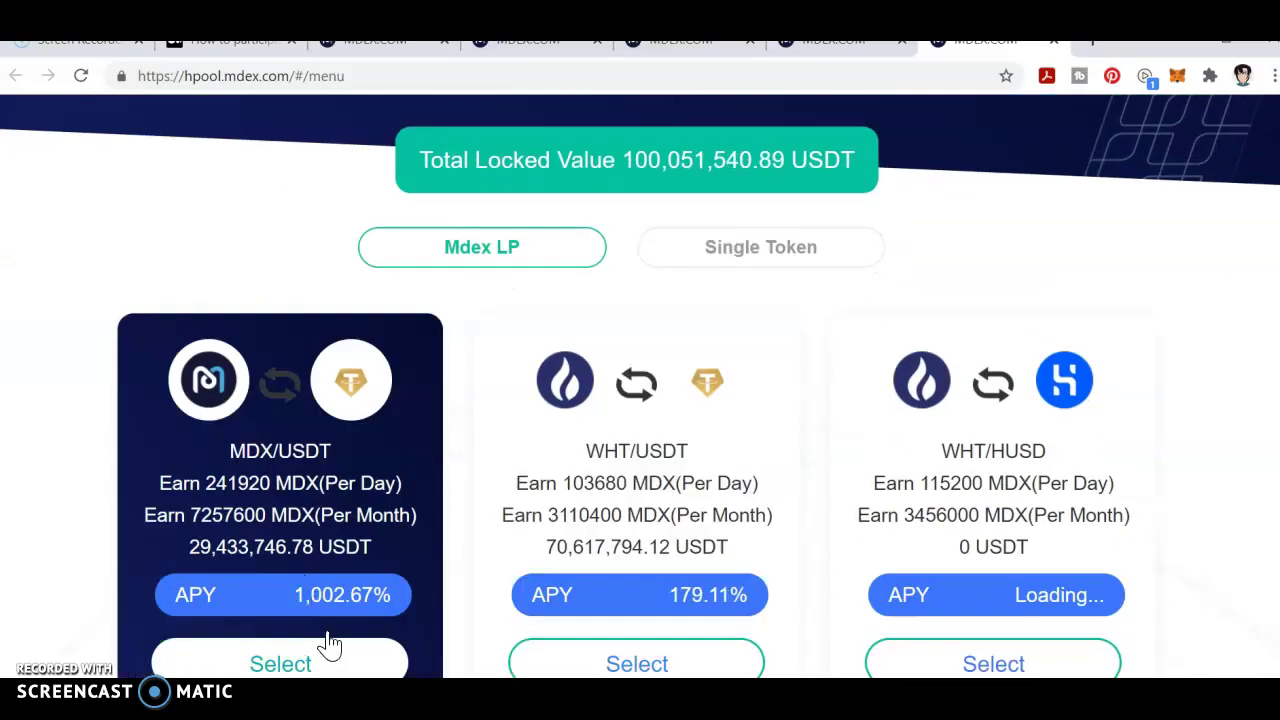
scroll(574, 483, "up", 2)
scroll(627, 402, "down", 4)
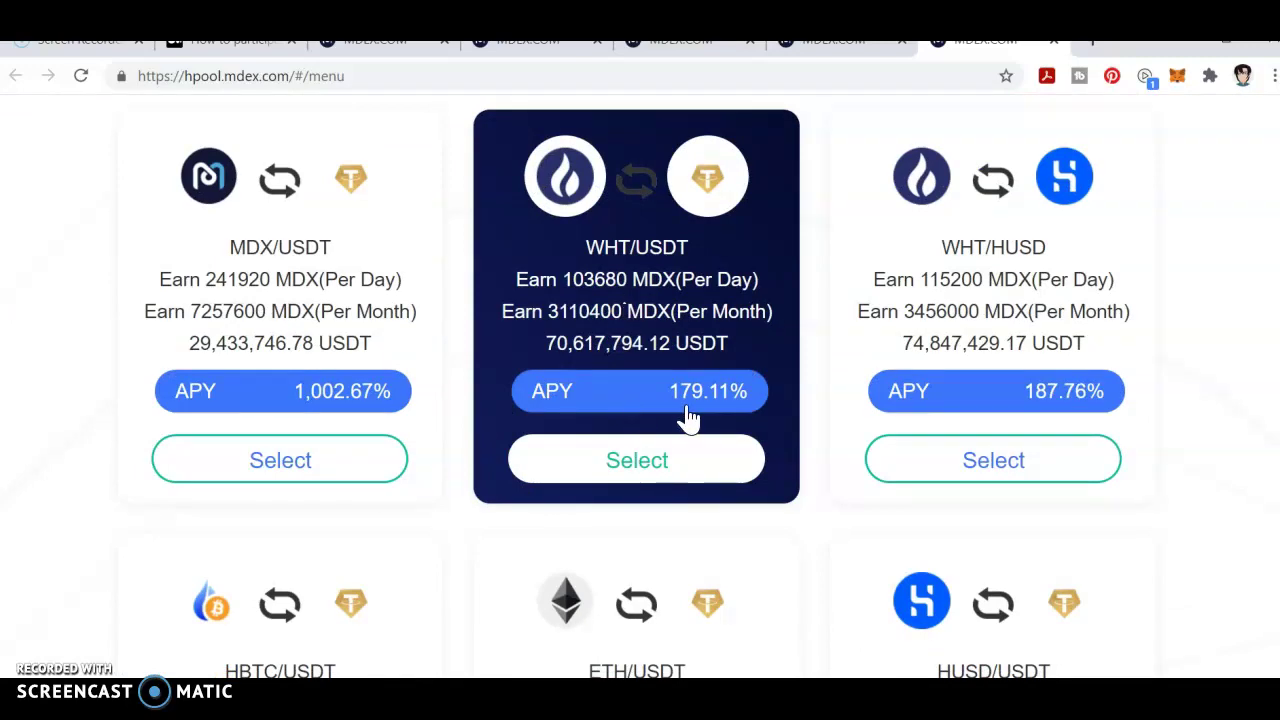
scroll(970, 415, "down", 5)
scroll(965, 418, "down", 7)
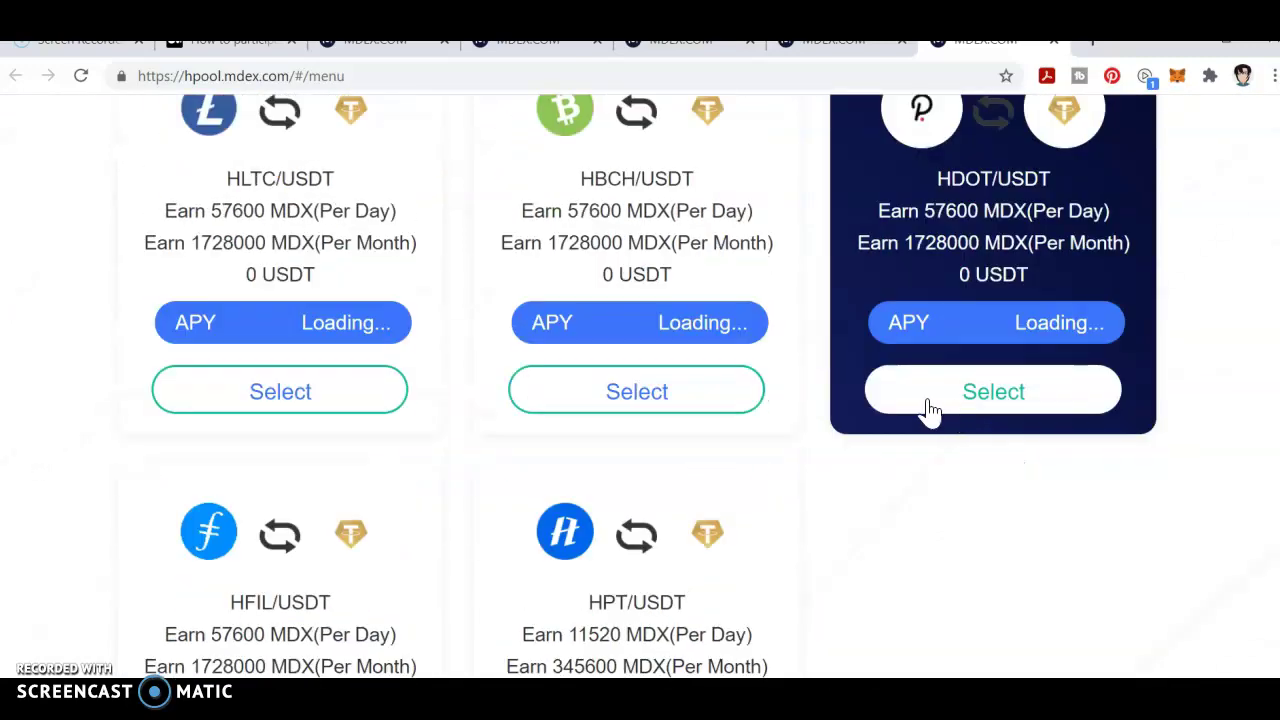
scroll(794, 414, "up", 13)
scroll(780, 403, "up", 3)
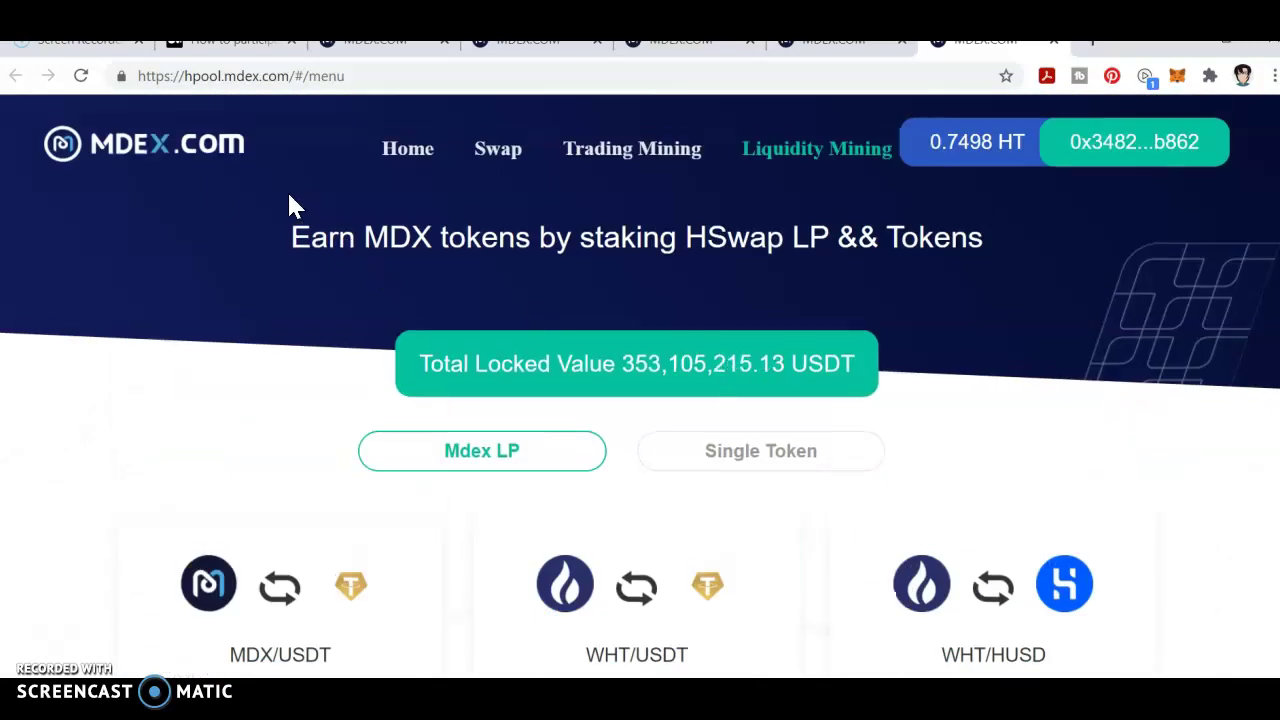
- Look through the MDEX home page's platform figures, MDX usage scenarios and audit agencies, and go back to the swap page
left_click(194, 155)
scroll(386, 306, "down", 6)
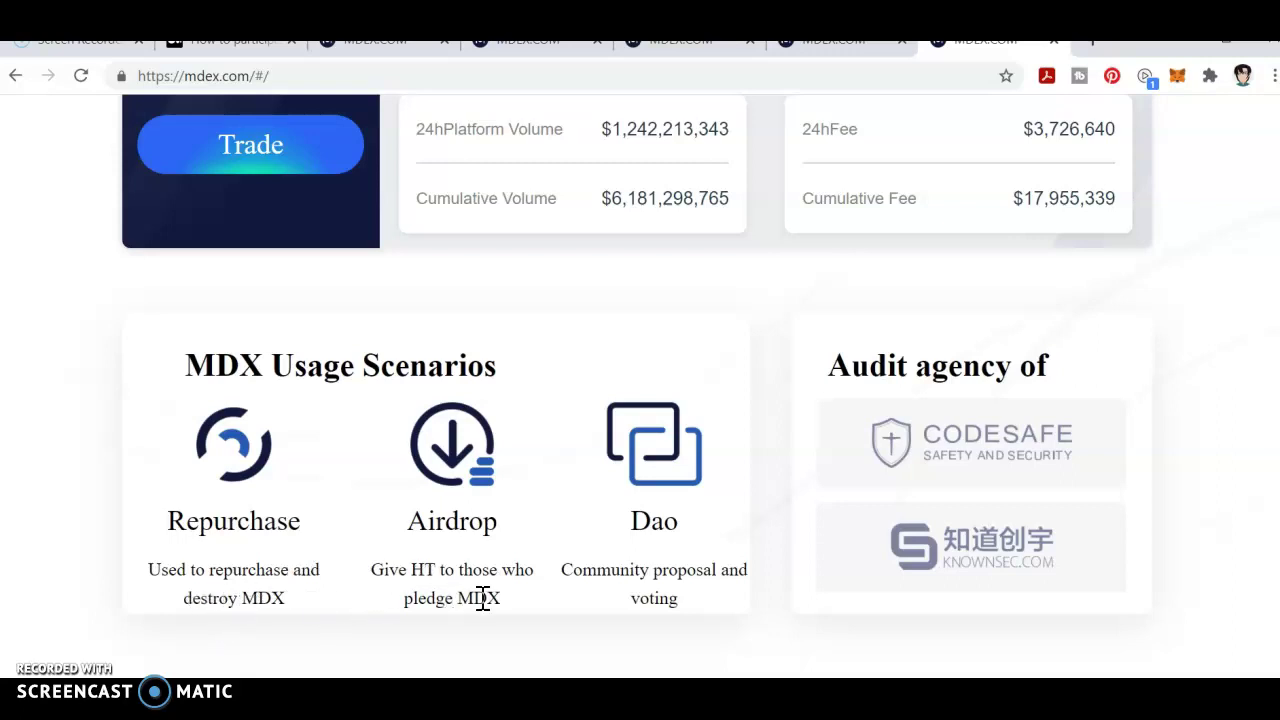
scroll(575, 548, "up", 3)
scroll(429, 586, "down", 3)
scroll(451, 505, "up", 5)
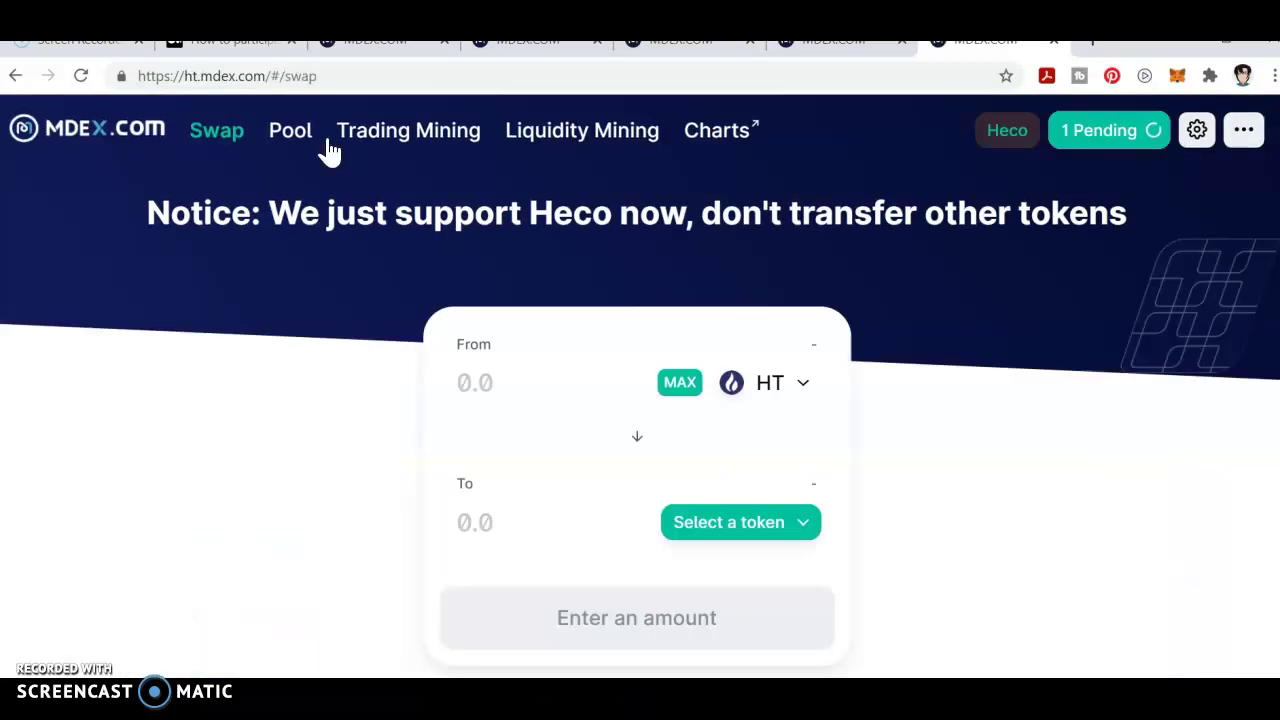
- Check the account's recent transactions, open the ETH asset in the MetaMask wallet and request cancellation of its pending 0.25 ETH swap
left_click(1073, 140)
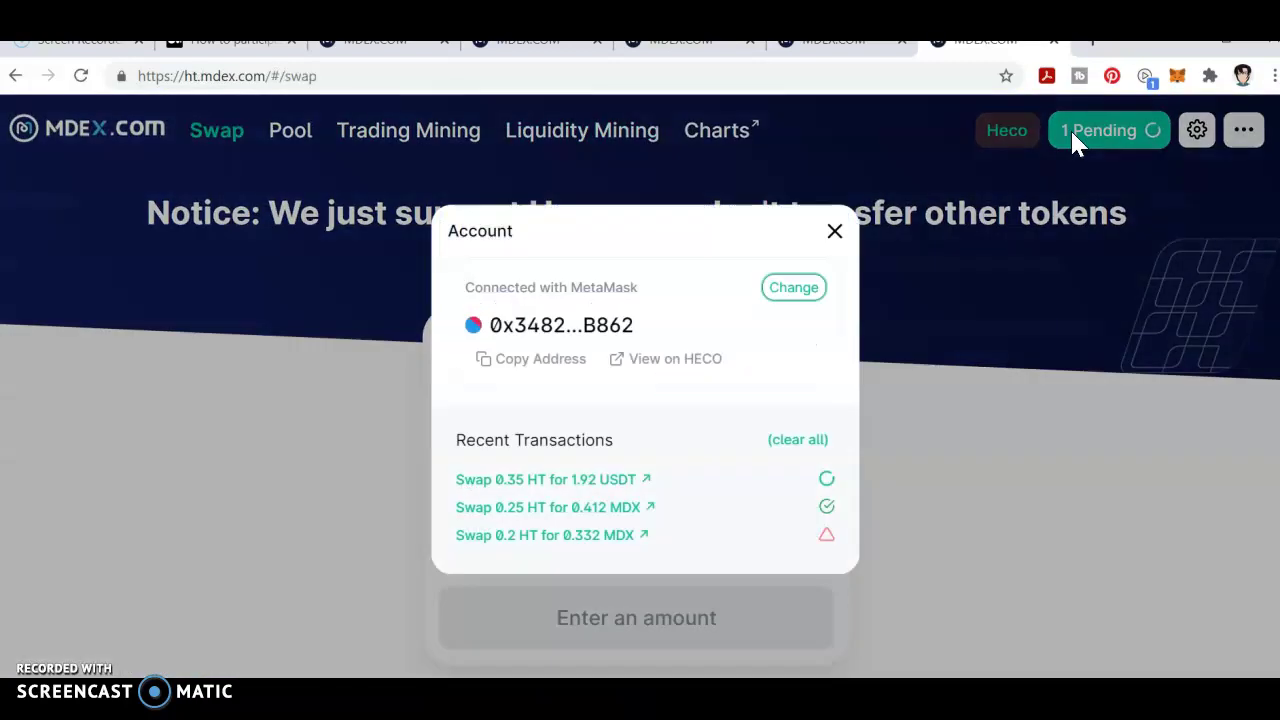
left_click(1179, 82)
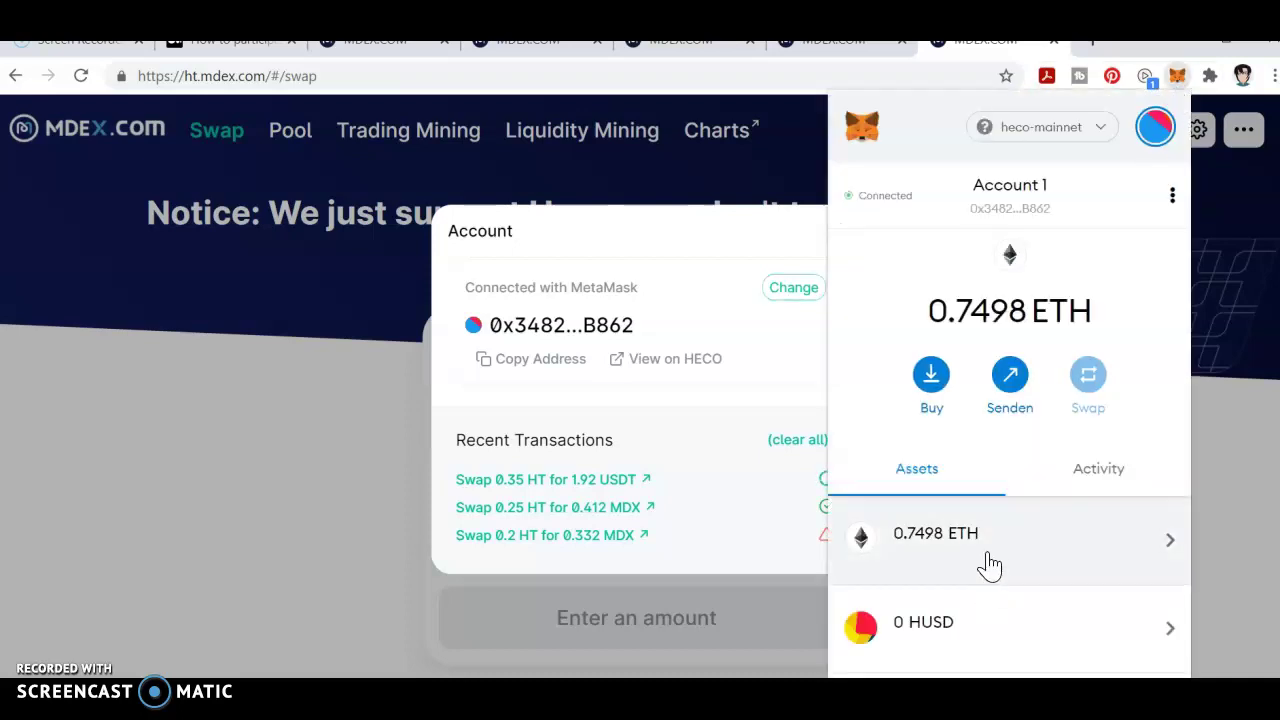
left_click(987, 556)
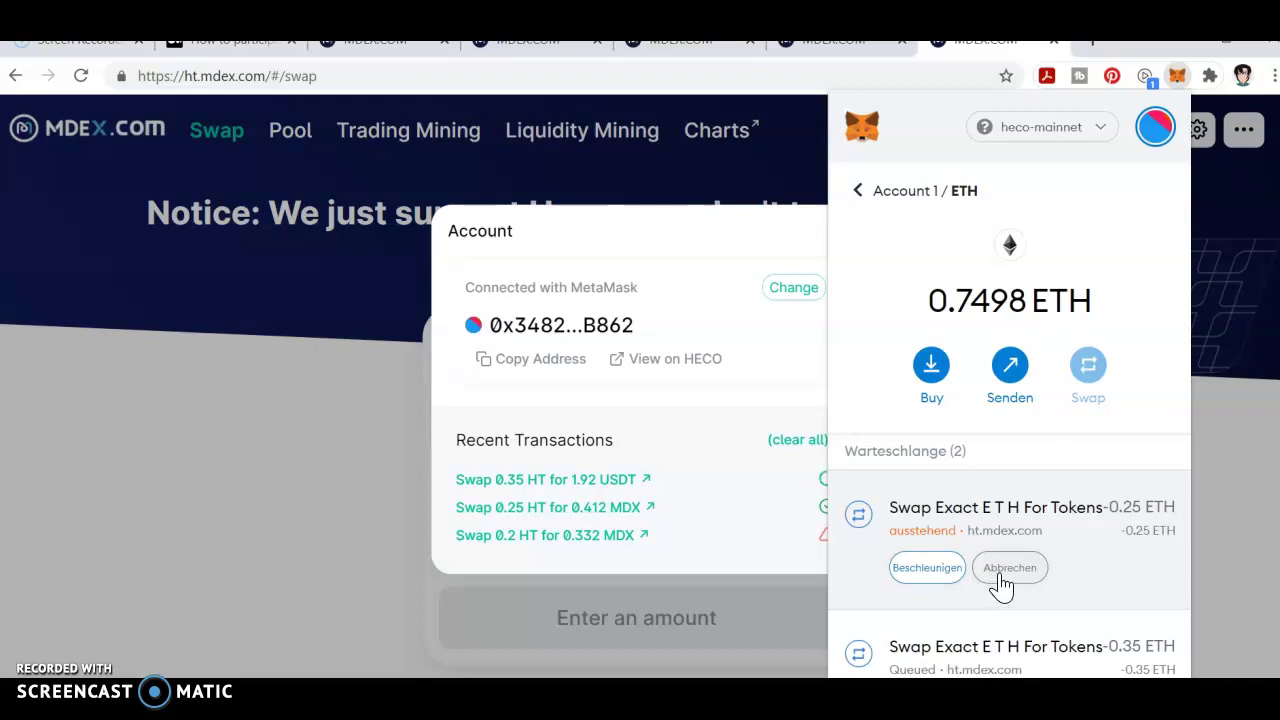
left_click(1002, 585)
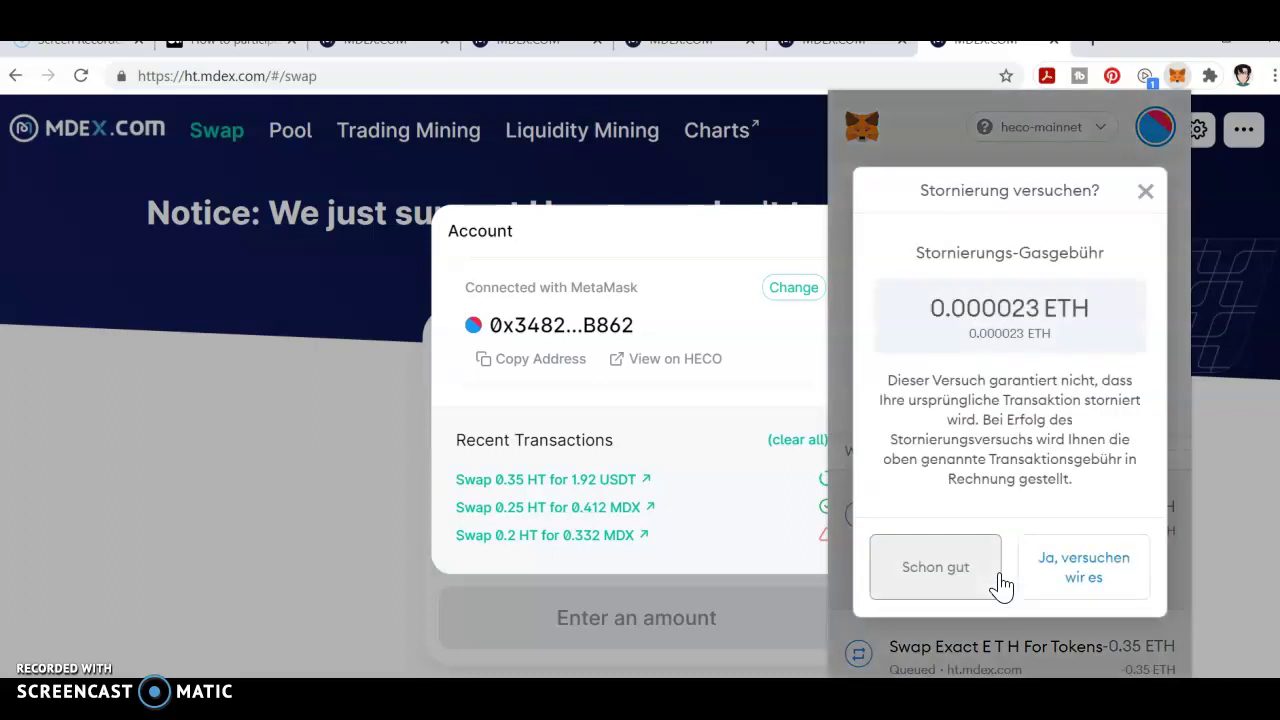
left_click(1076, 585)
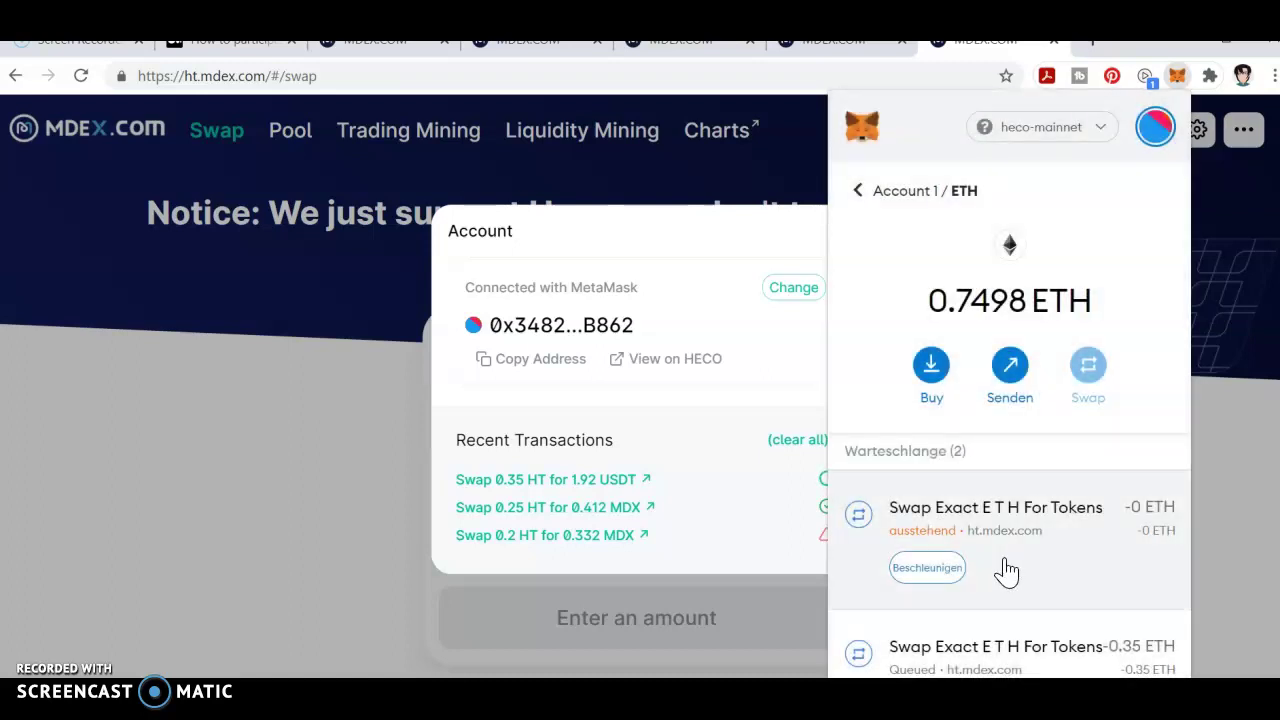
- Review the wallet's queued and past ETH transactions and close the wallet
scroll(1005, 570, "down", 1)
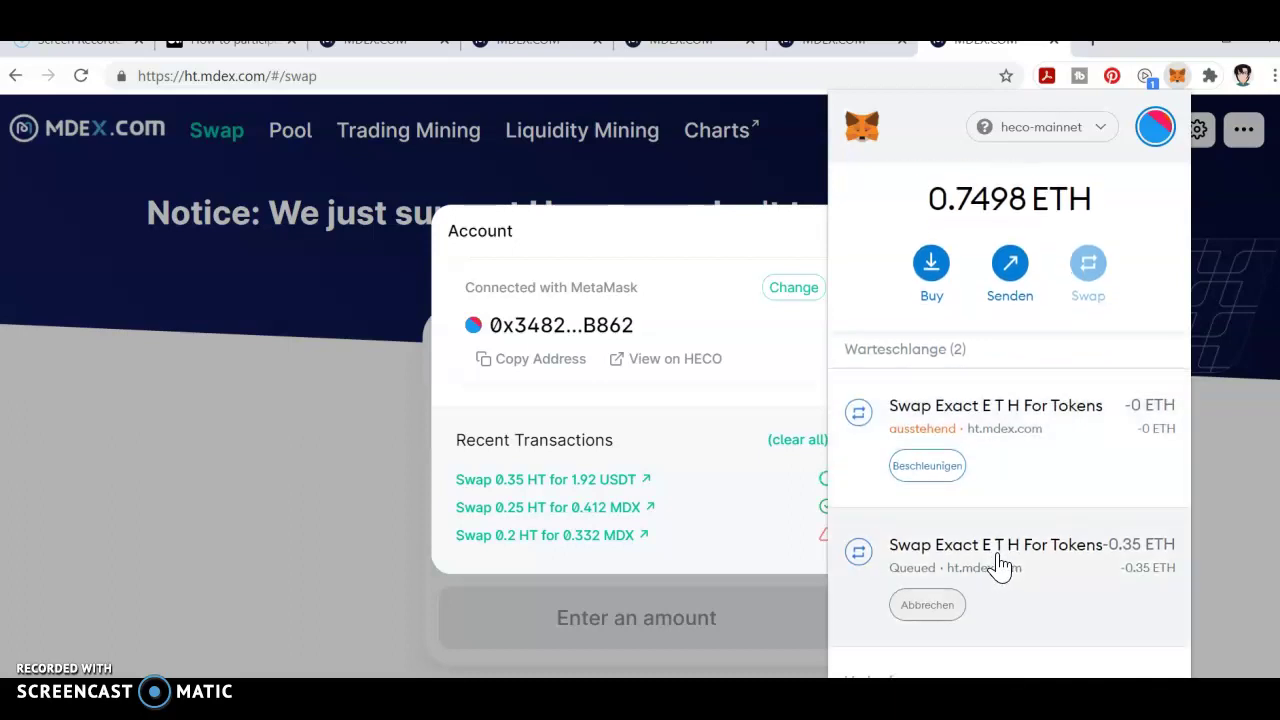
scroll(1000, 565, "down", 1)
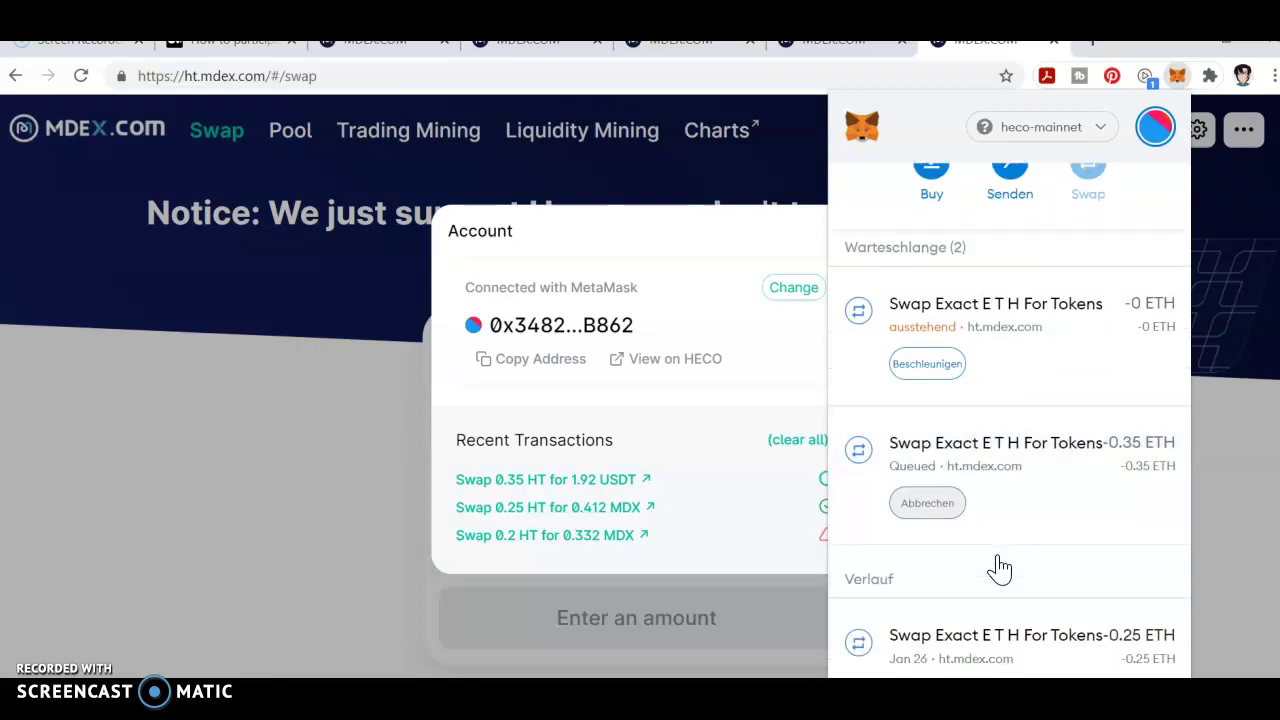
scroll(1000, 568, "down", 2)
scroll(1000, 568, "up", 3)
scroll(1000, 568, "up", 1)
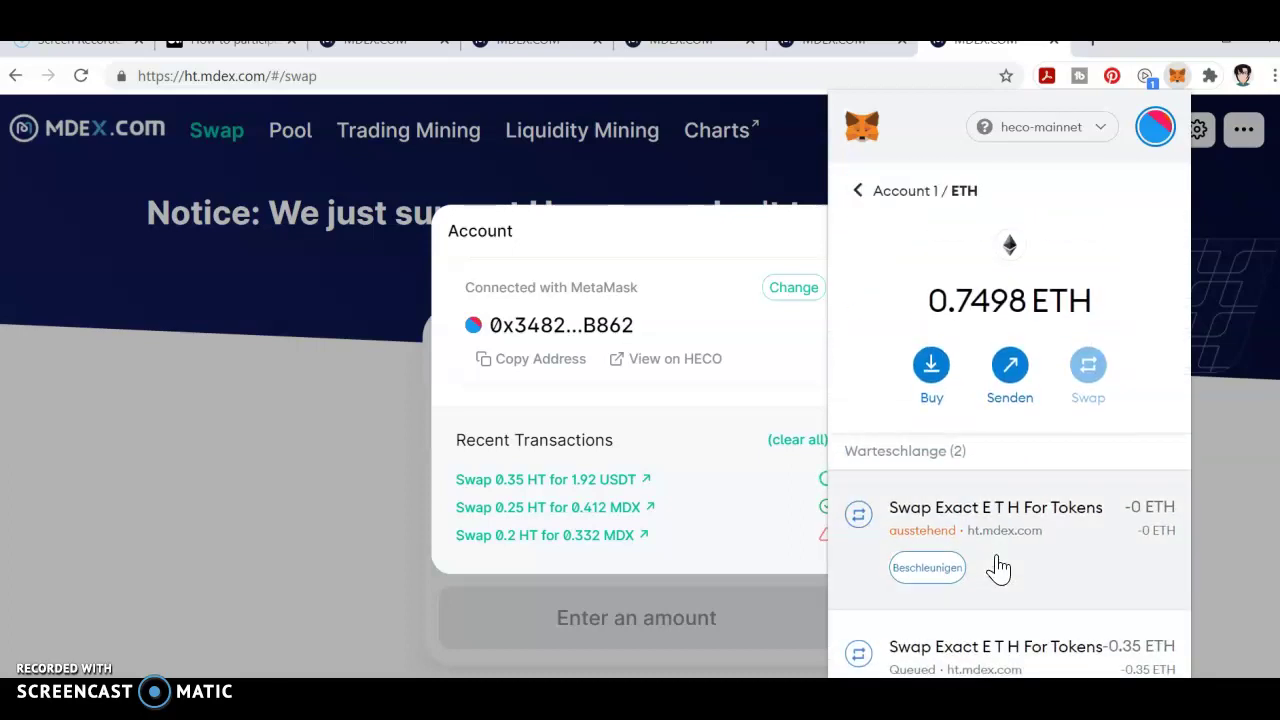
left_click(1248, 517)
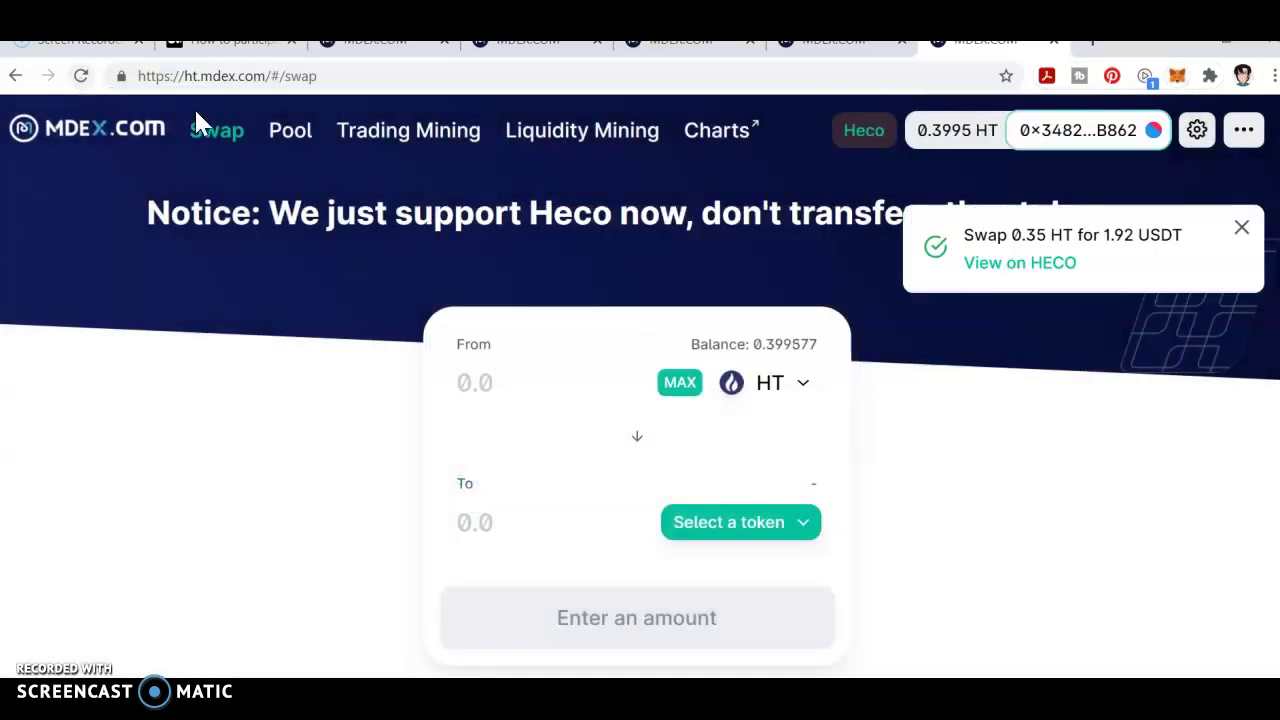
- Open the completed swap of HT for USDT on the HECO explorer and close the page again
left_click(1066, 268)
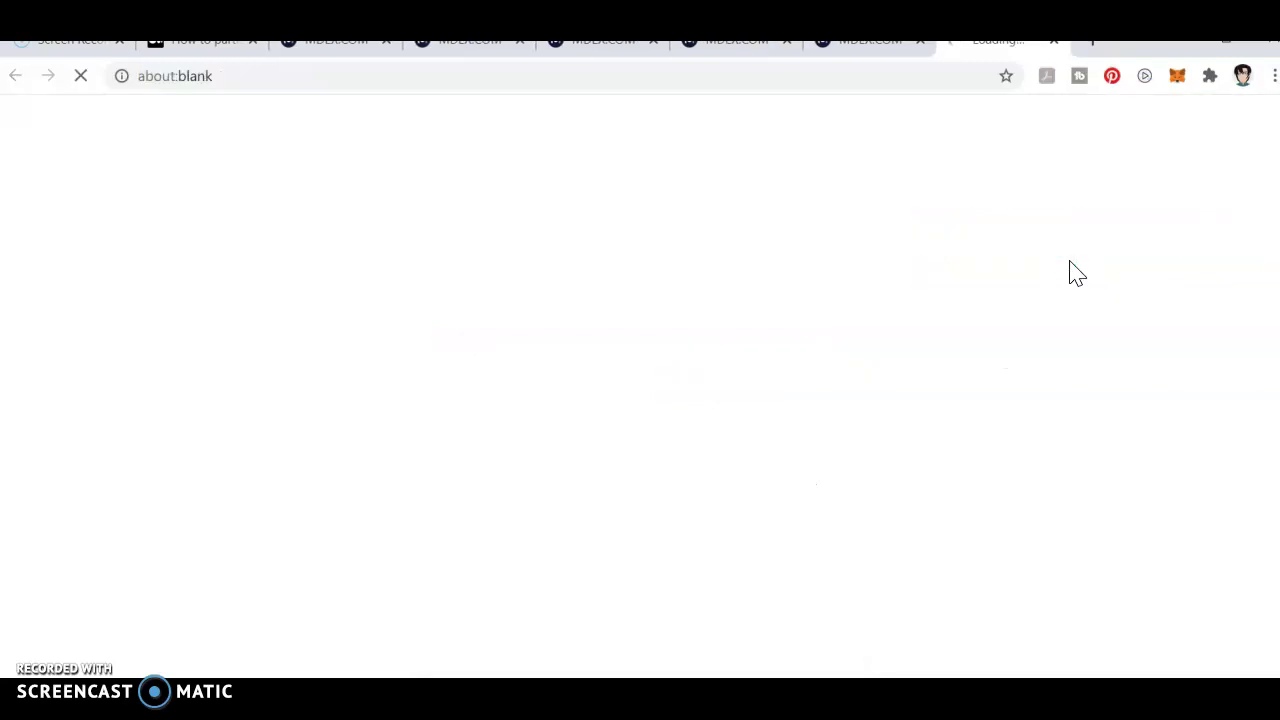
left_click(1051, 44)
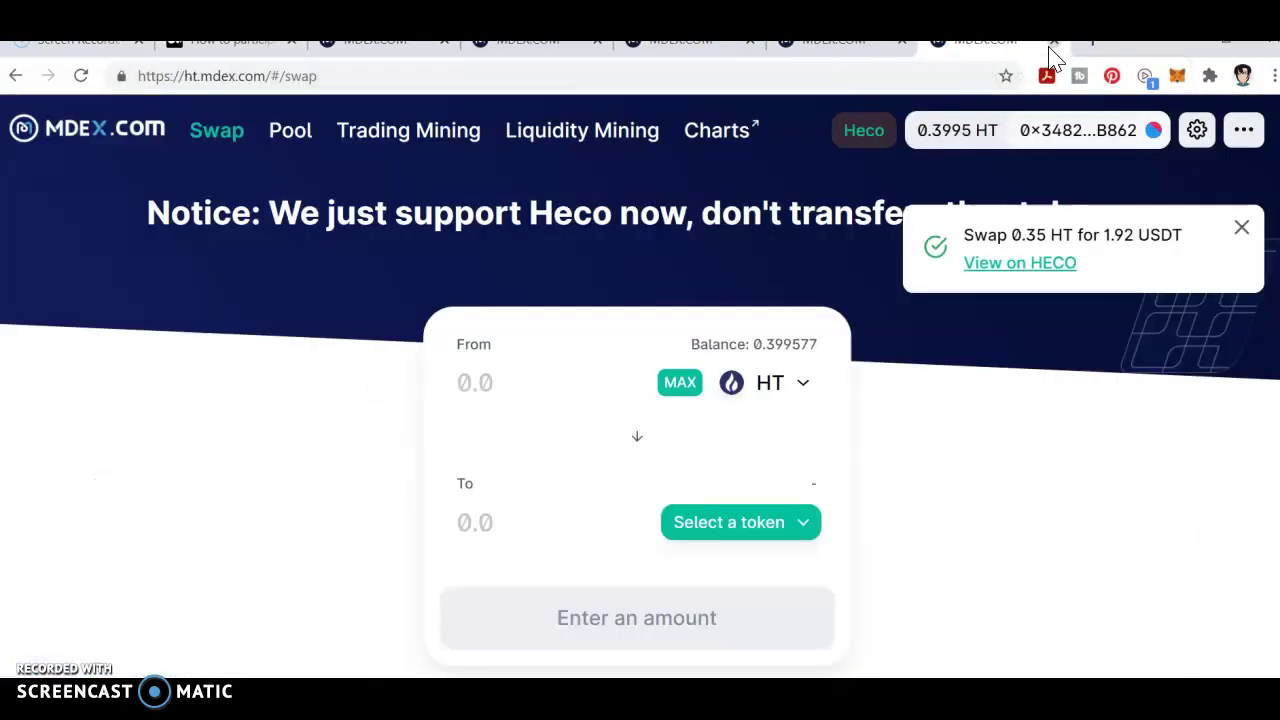
- Start creating a pair in the liquidity pool section and choose MDX and USDT as its two tokens
left_click(289, 132)
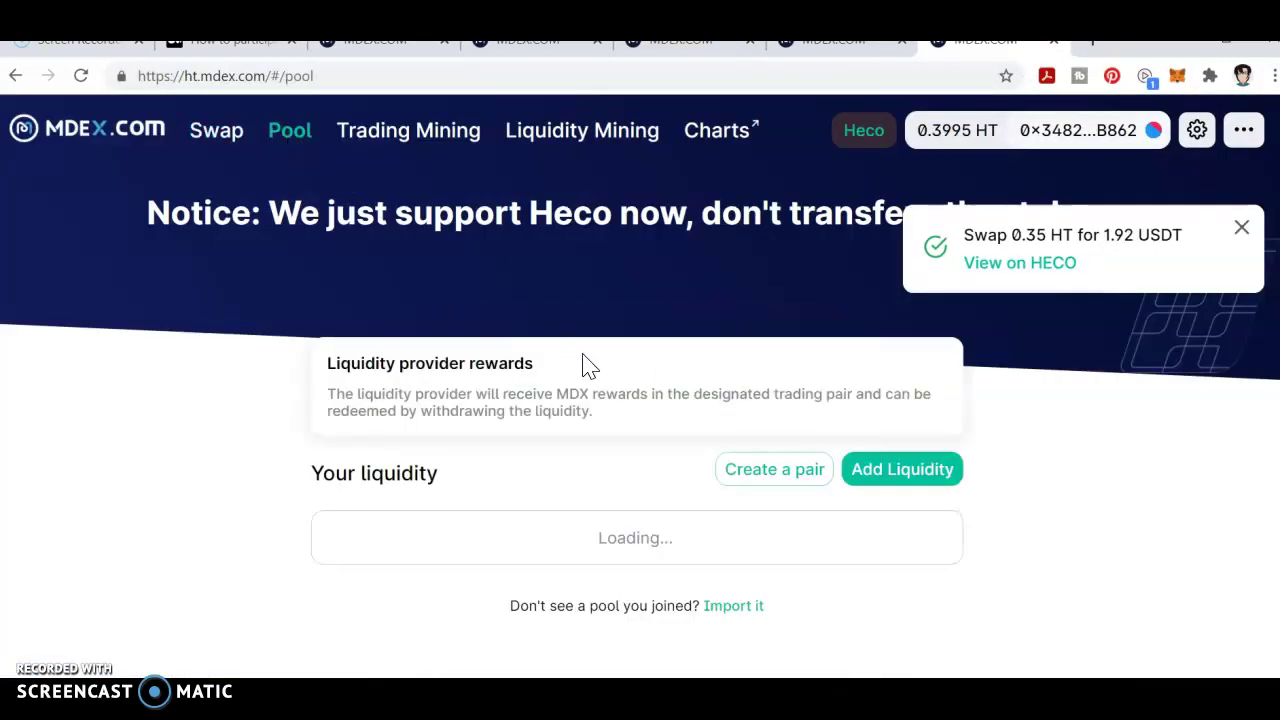
left_click(819, 476)
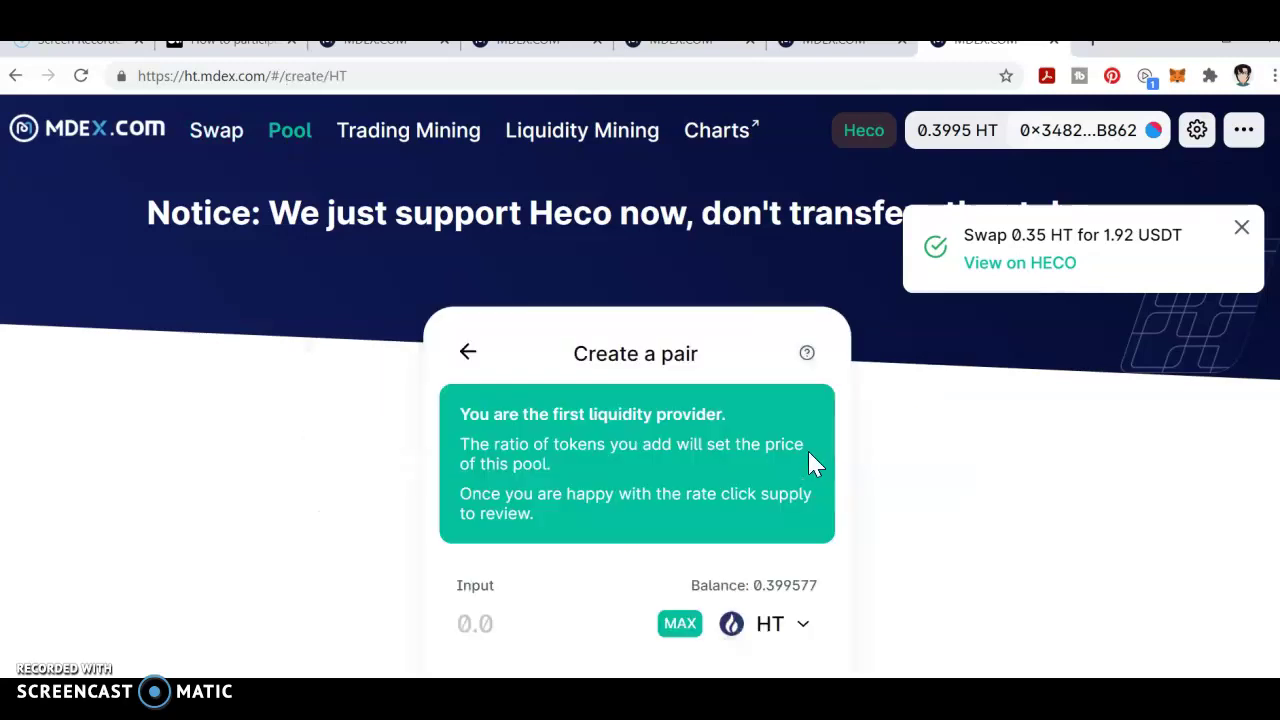
left_click(1241, 228)
scroll(837, 386, "down", 2)
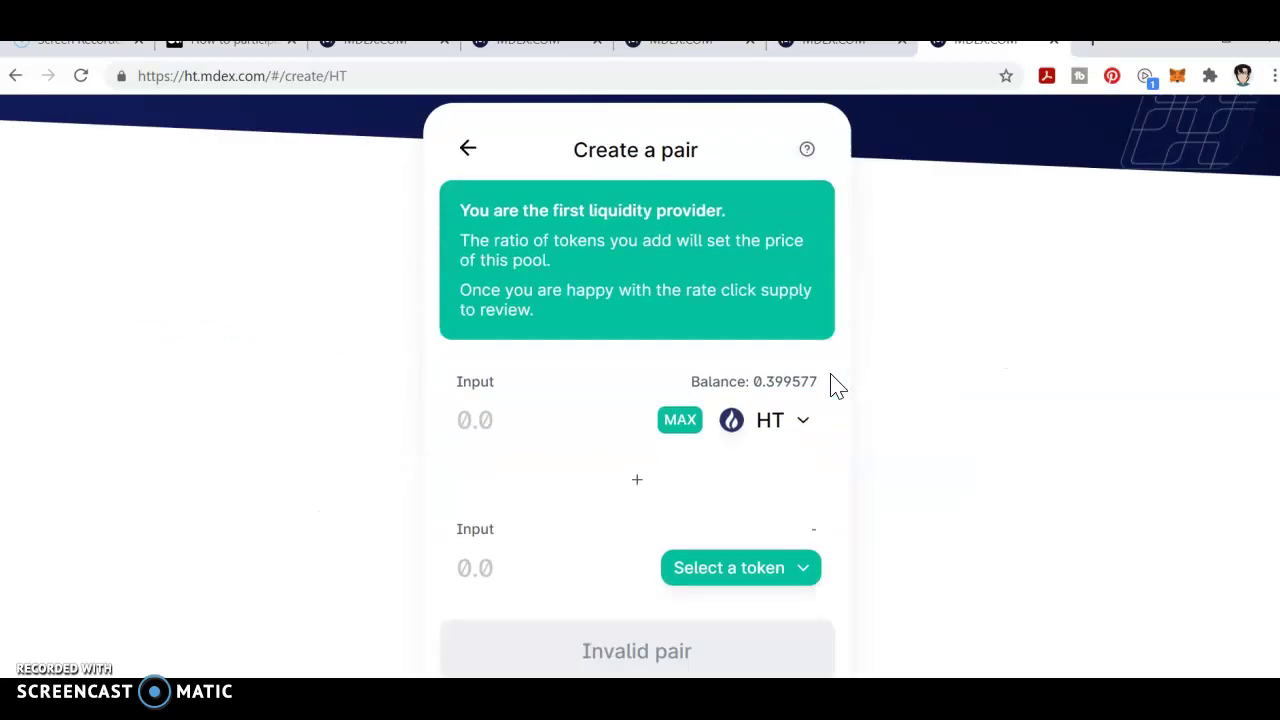
left_click(768, 435)
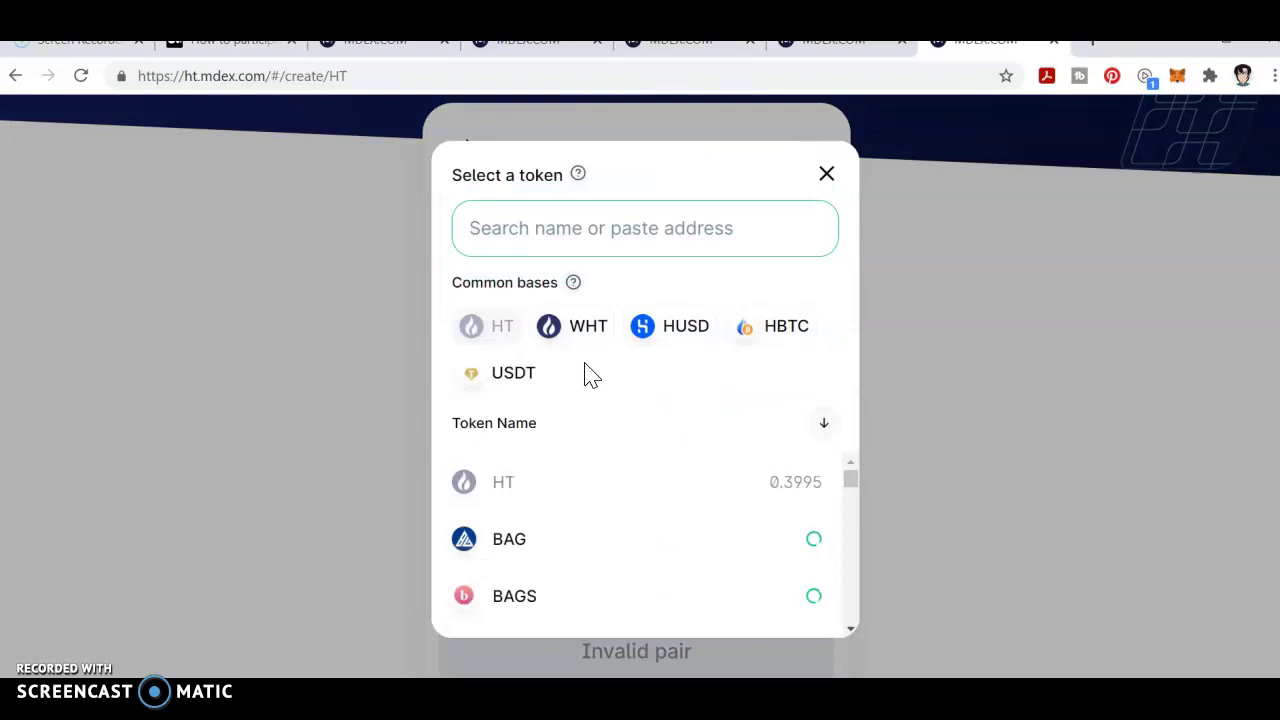
left_click(709, 612)
left_click(745, 409)
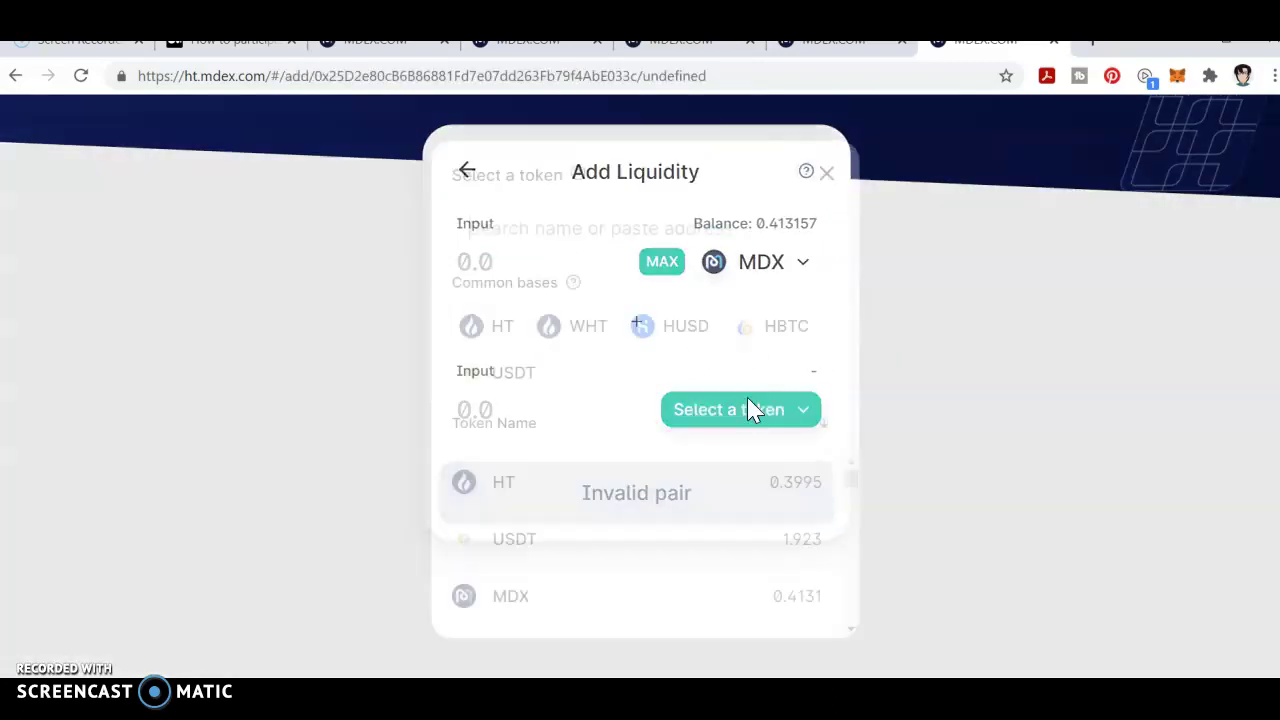
left_click(491, 379)
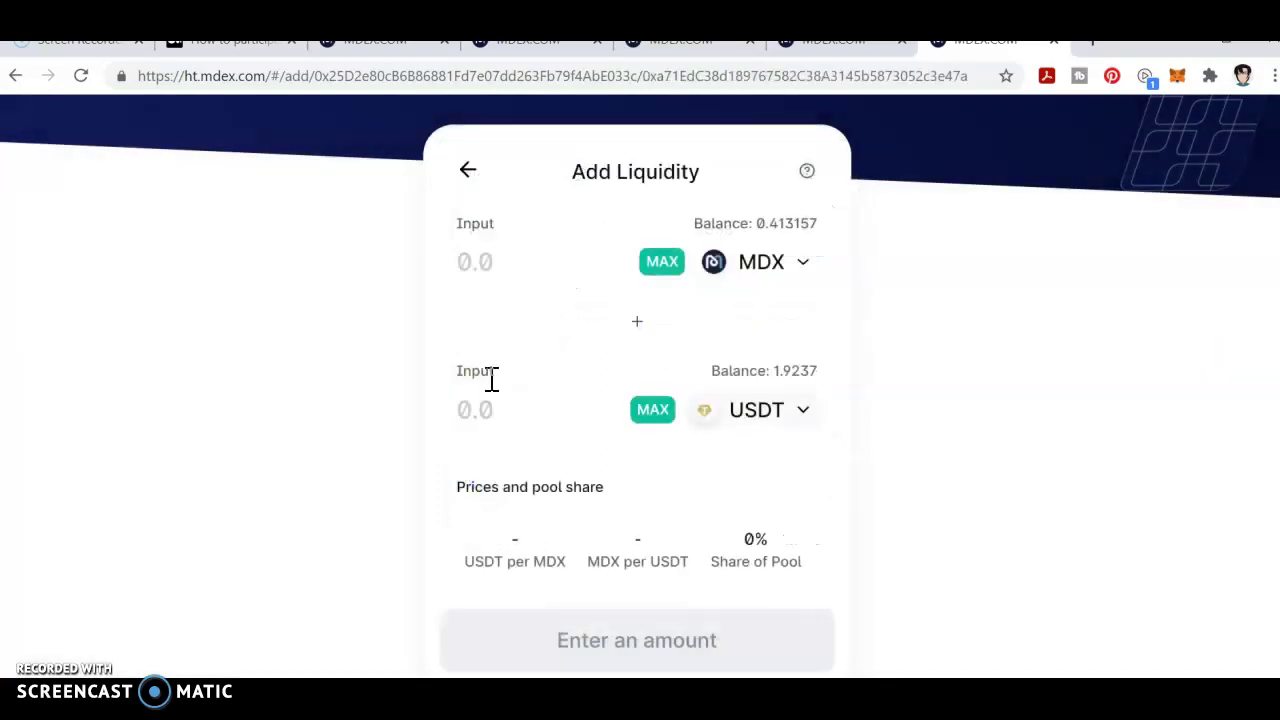
- Supply the maximum 0.413157 MDX together with 1.38906 USDT to the pool and confirm the transaction in the wallet
left_click(672, 268)
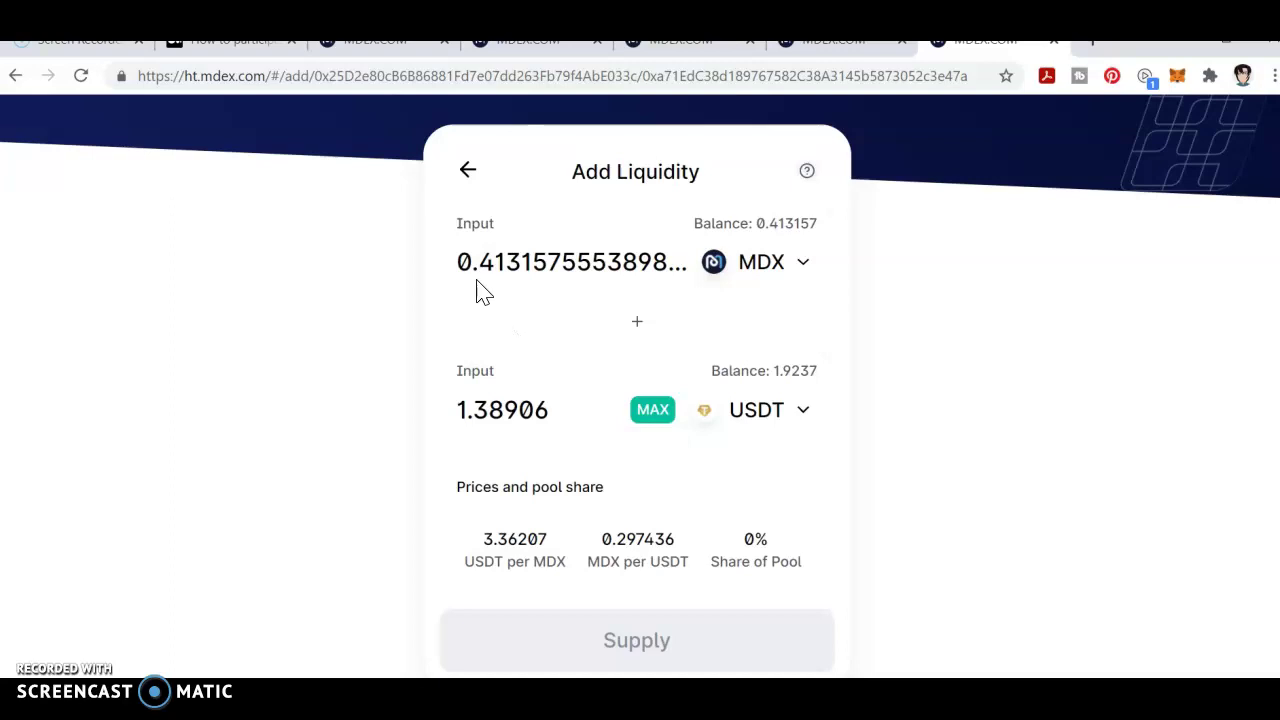
scroll(520, 448, "down", 2)
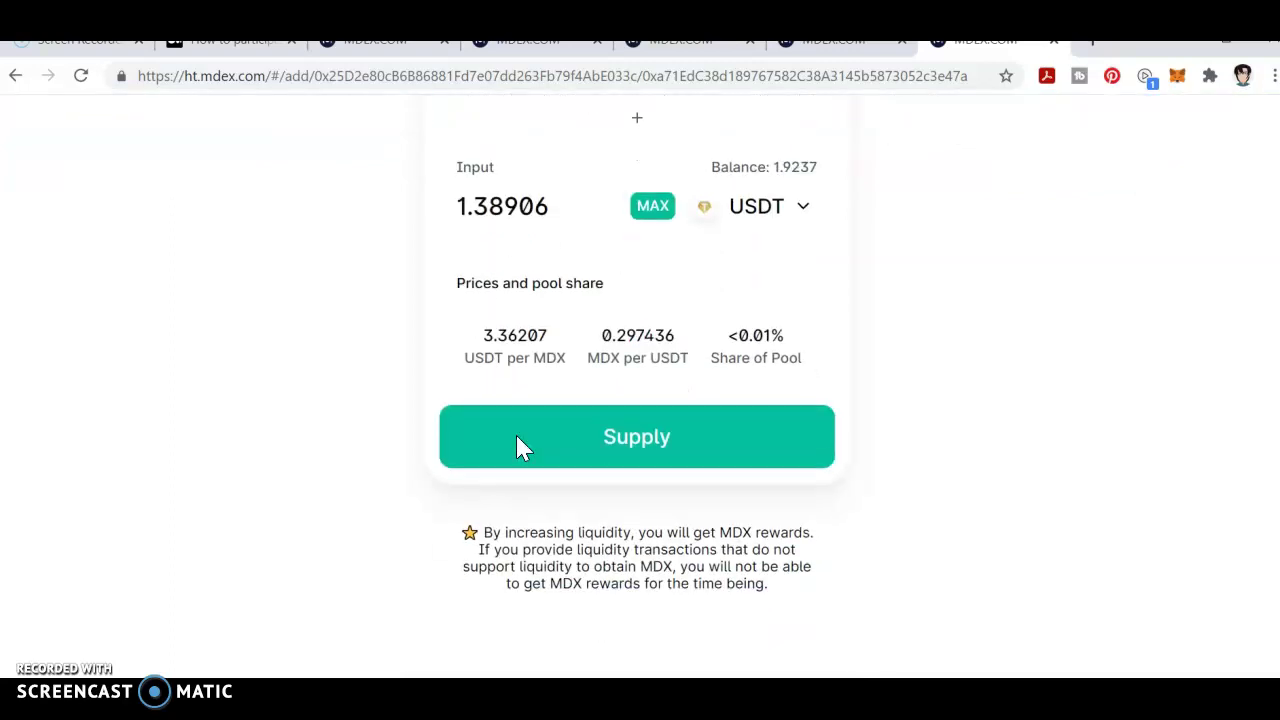
scroll(537, 320, "up", 2)
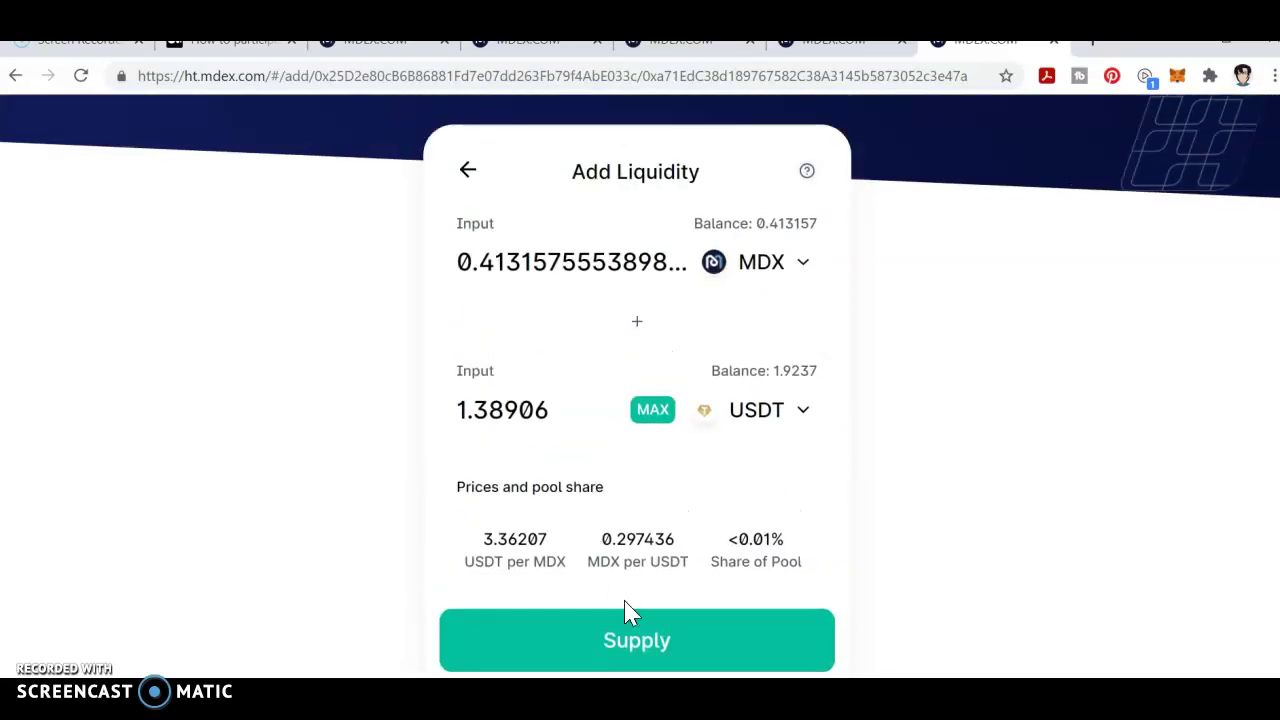
left_click(640, 651)
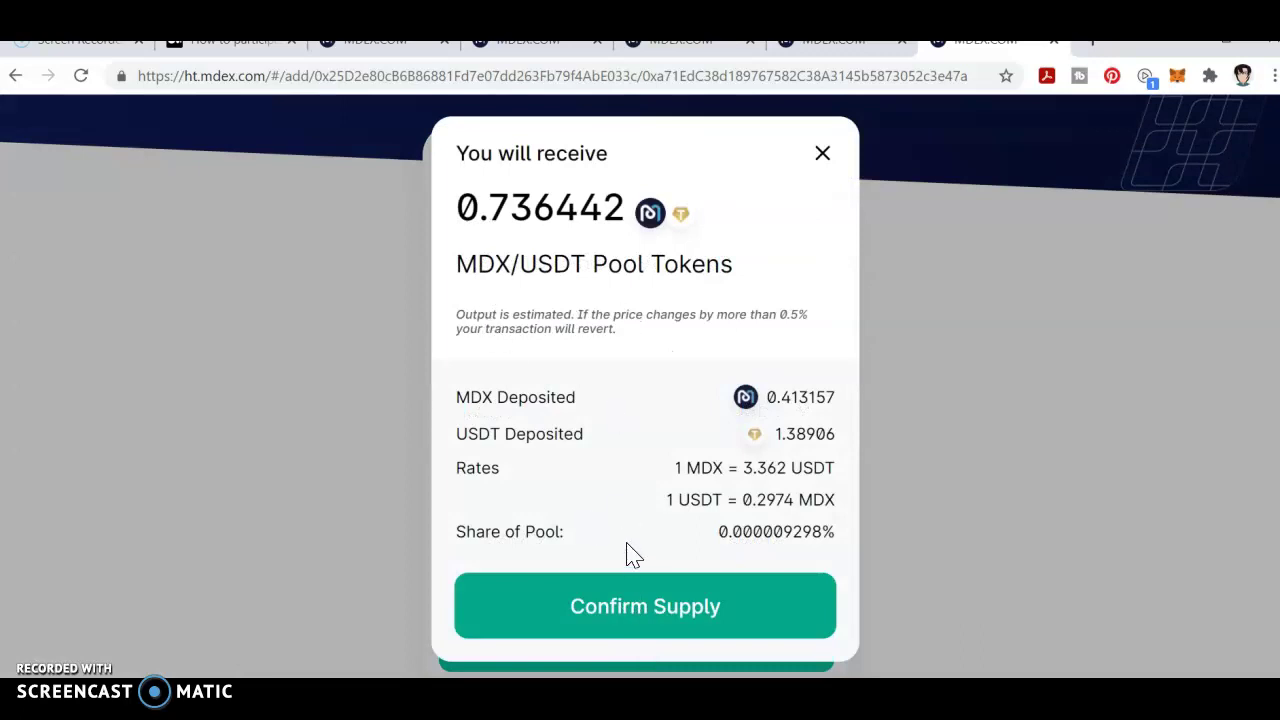
left_click(640, 603)
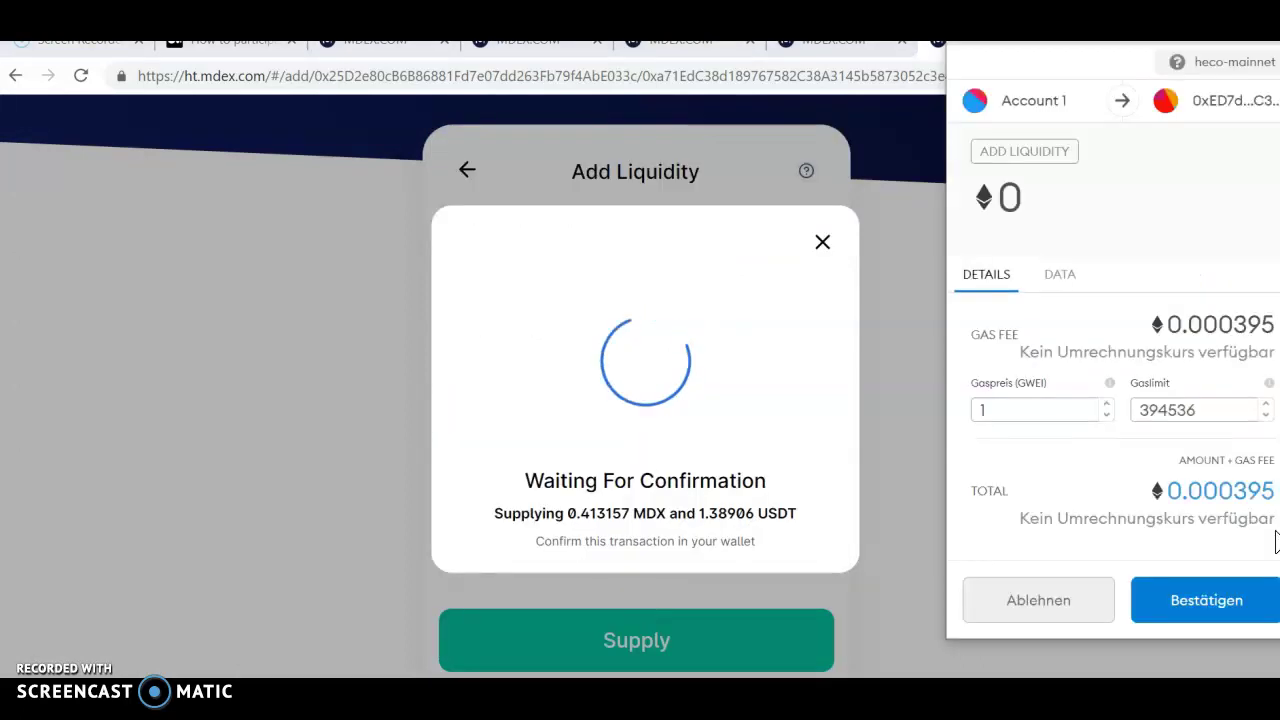
left_click(1234, 602)
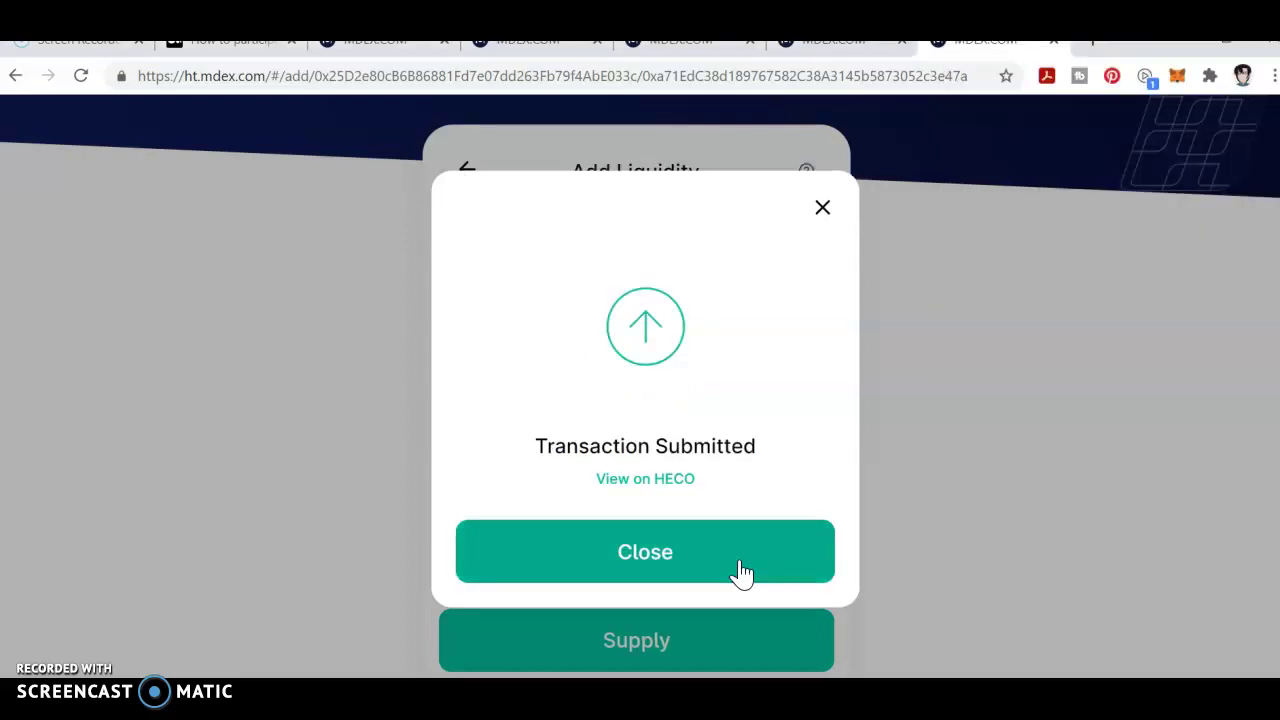
left_click(742, 572)
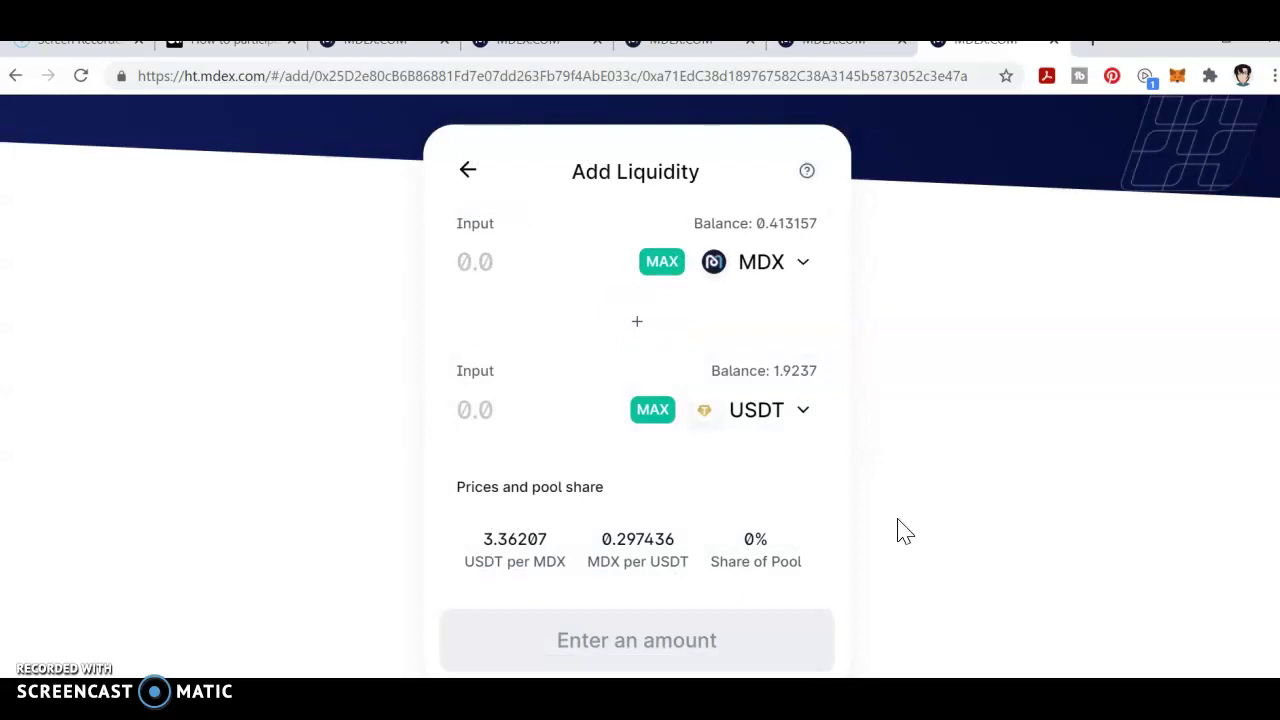
- Return to the pool overview and reload it to check for the supplied liquidity
scroll(871, 457, "down", 2)
scroll(866, 457, "up", 4)
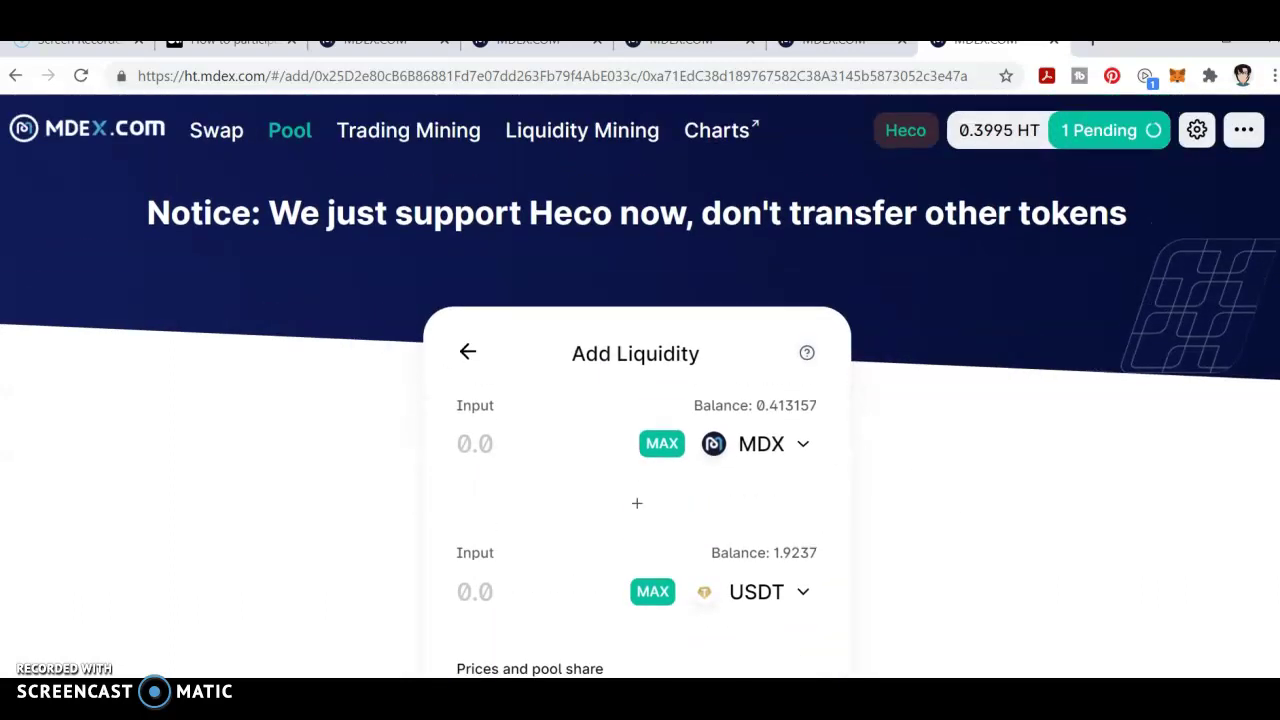
left_click(288, 143)
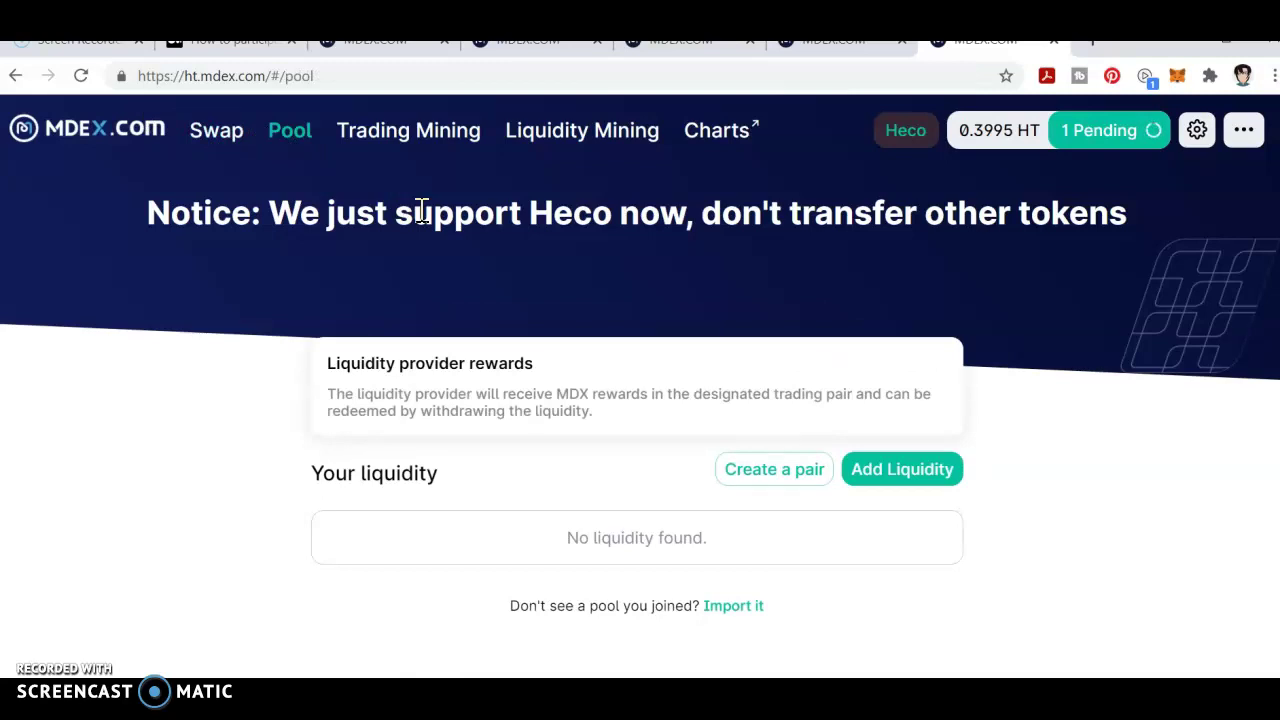
left_click(78, 82)
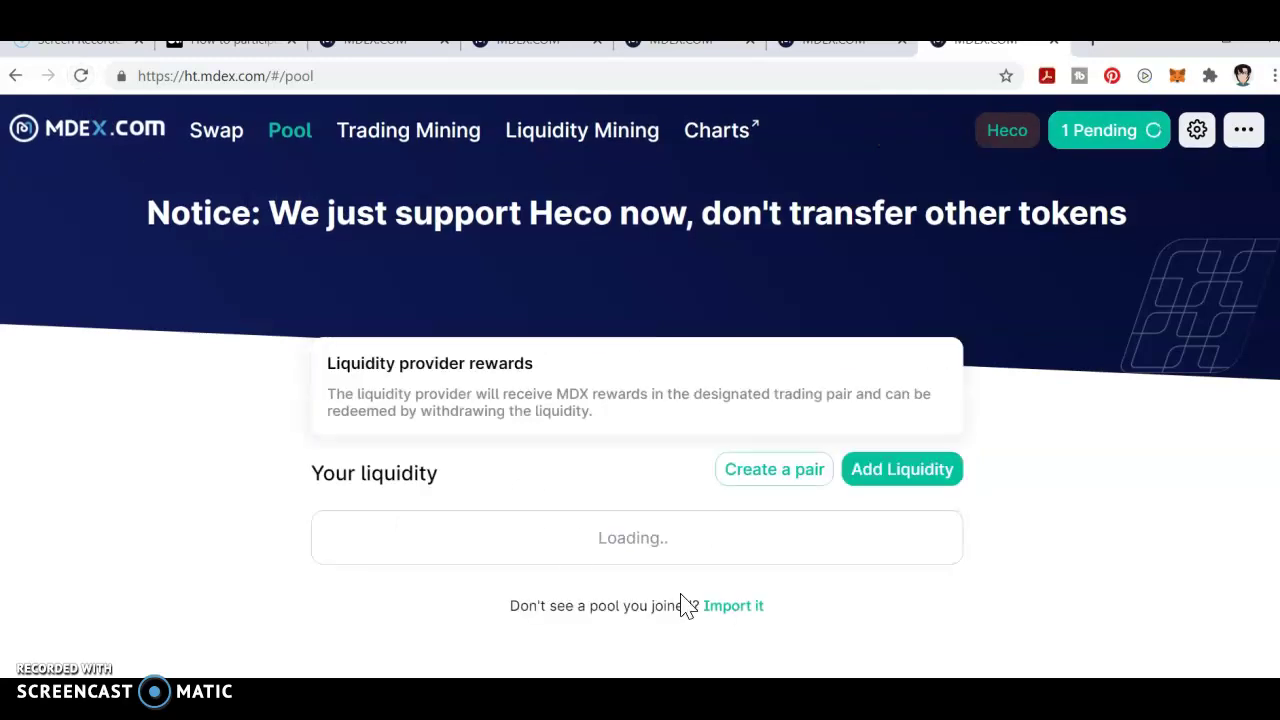
- Look up the joined pool through Import Pool, choosing MDX and USDT as the token pair
left_click(720, 610)
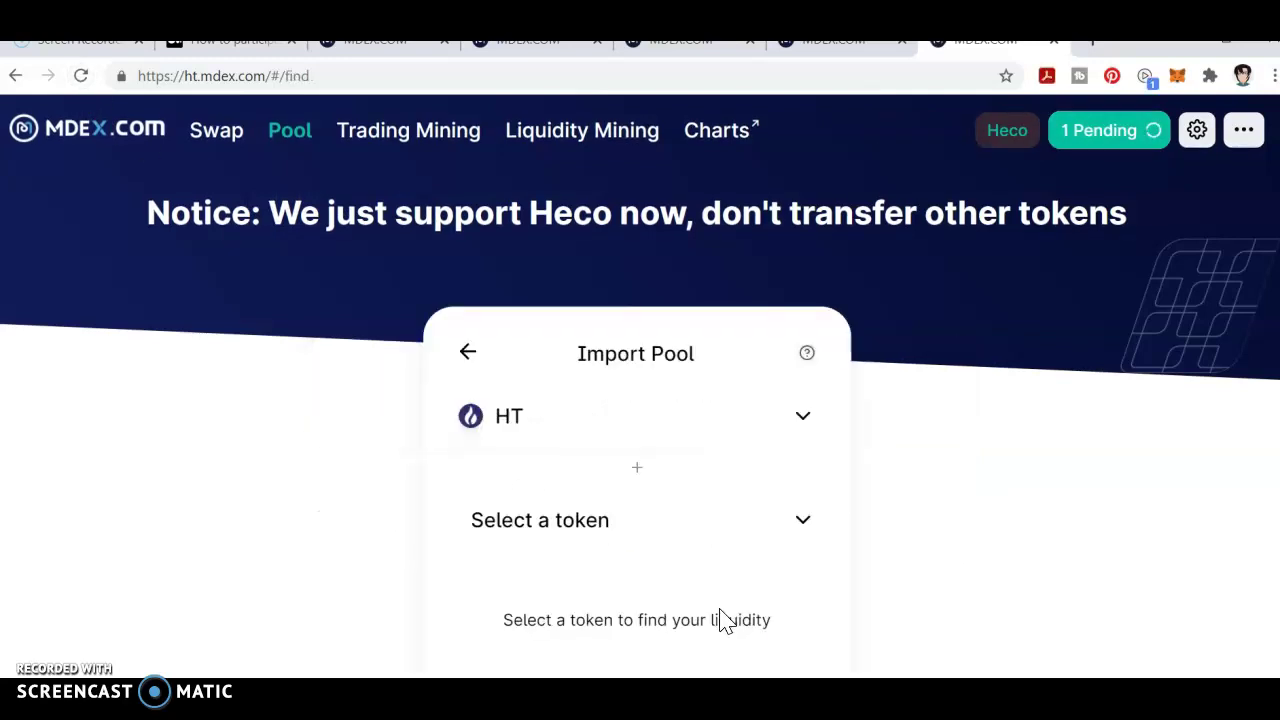
left_click(758, 430)
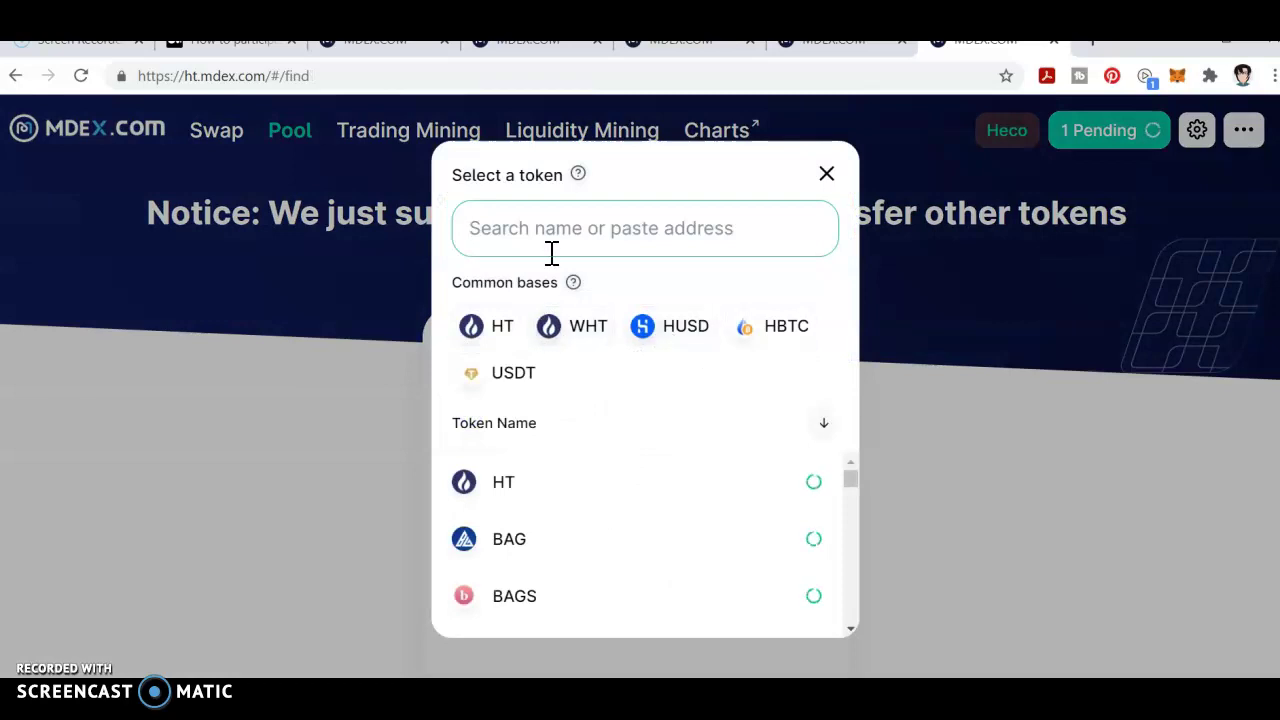
type("mdx")
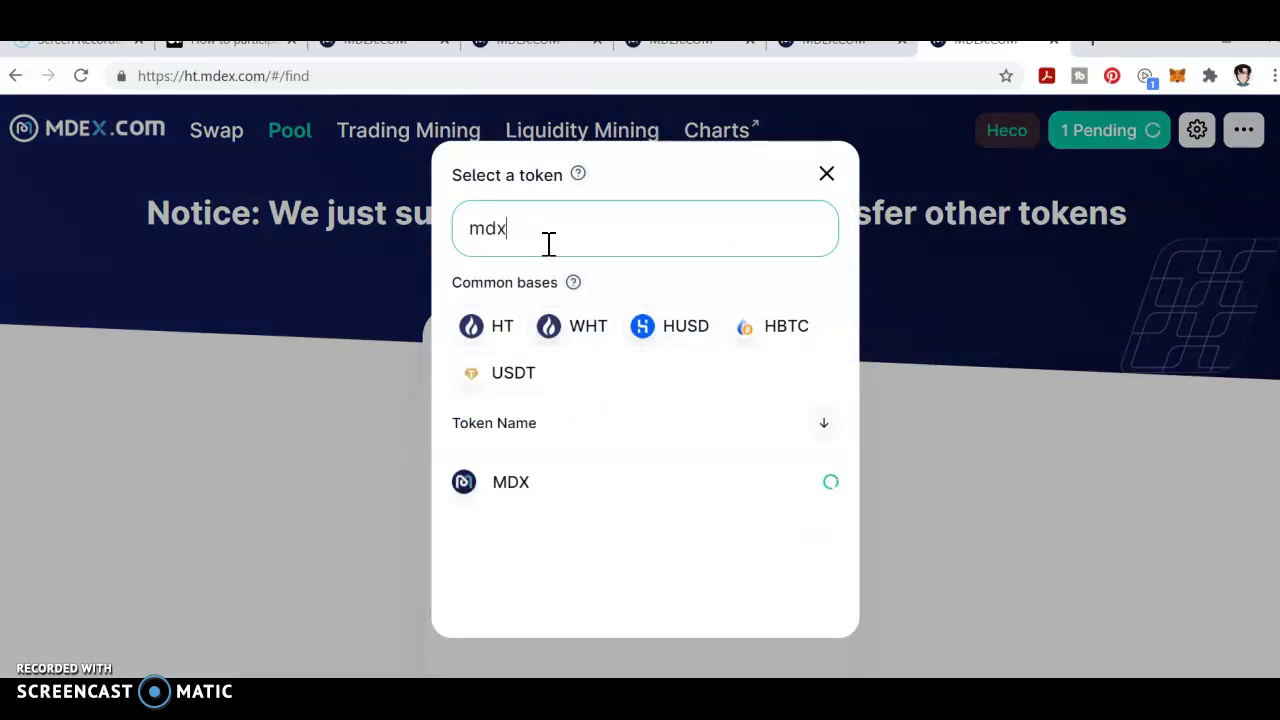
left_click(560, 486)
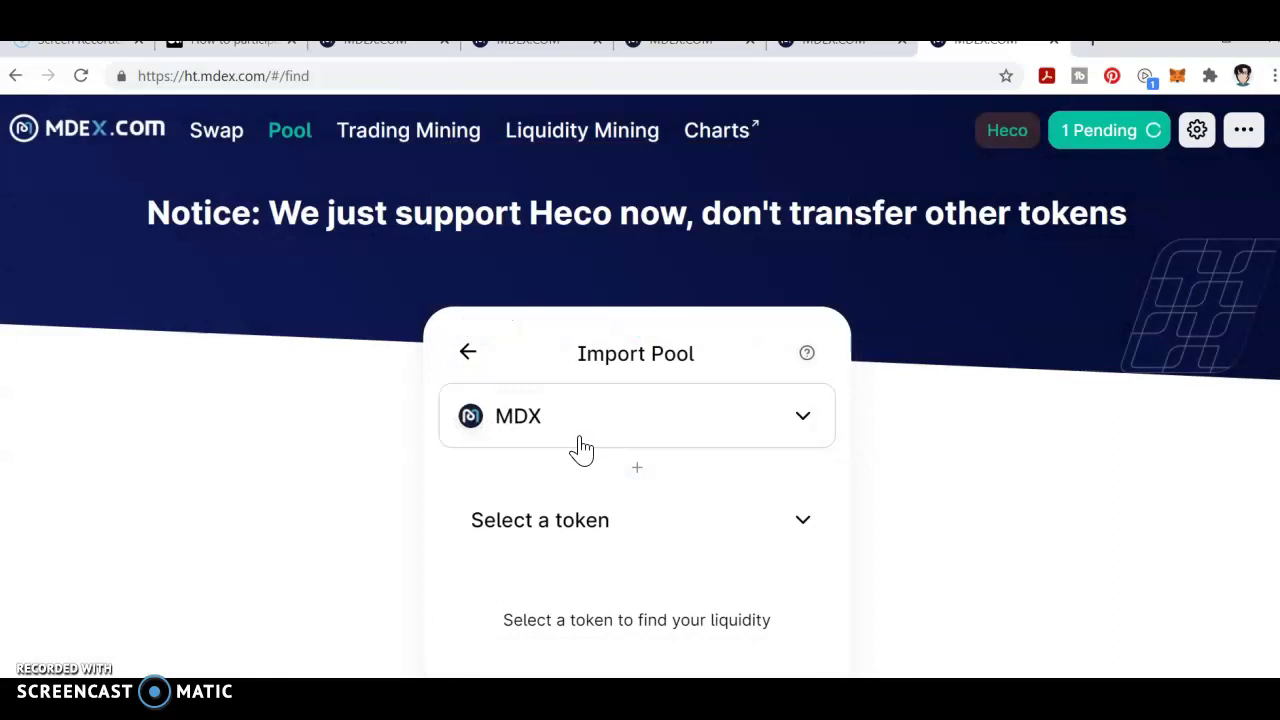
left_click(614, 533)
left_click(503, 385)
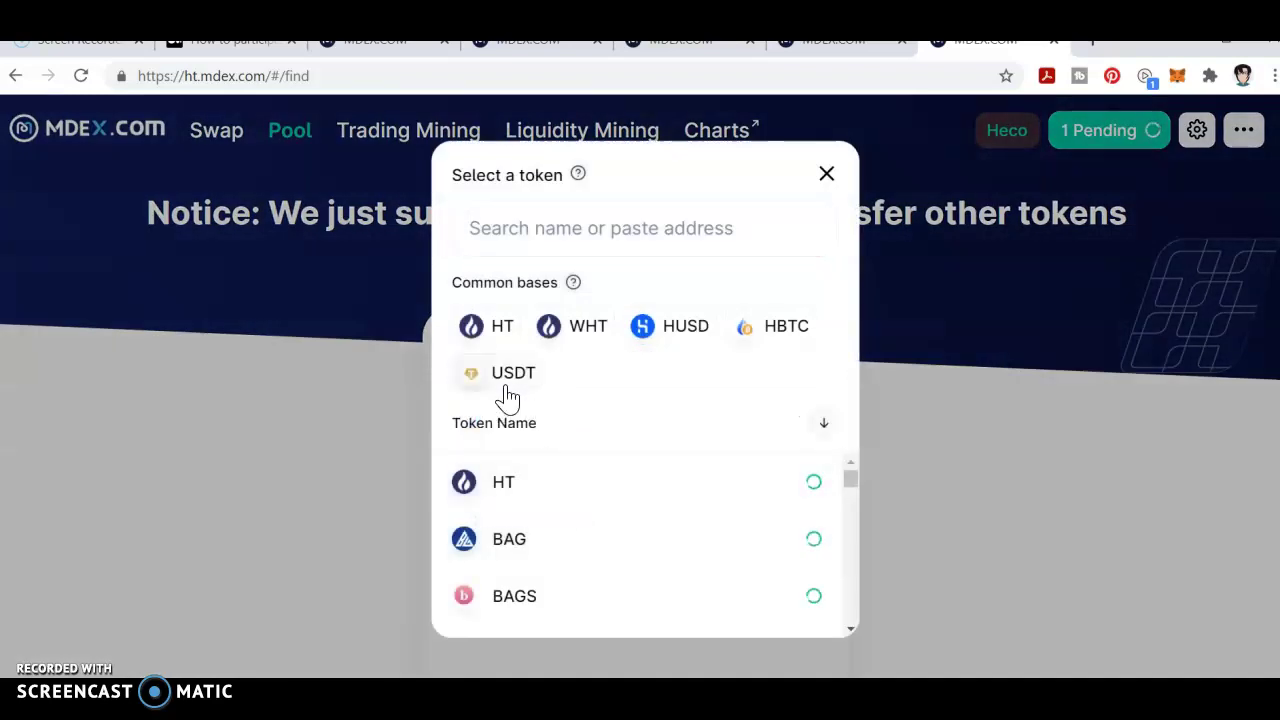
scroll(508, 425, "down", 1)
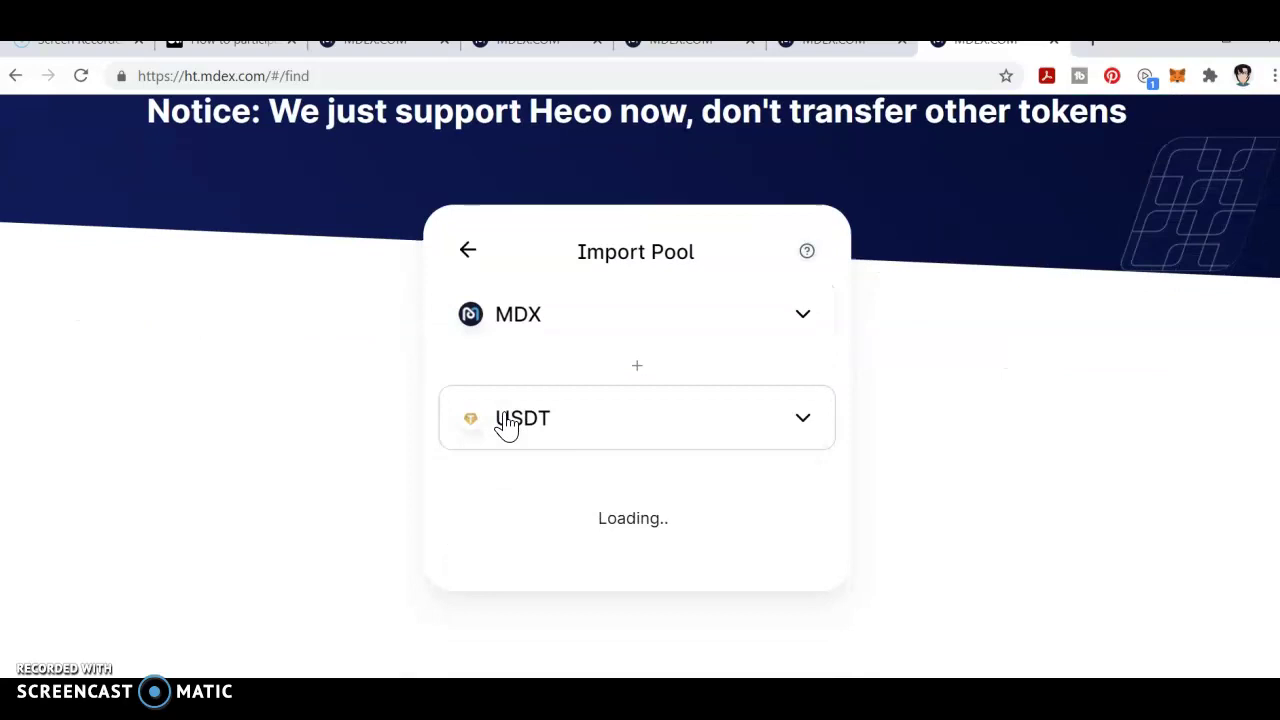
scroll(507, 425, "up", 1)
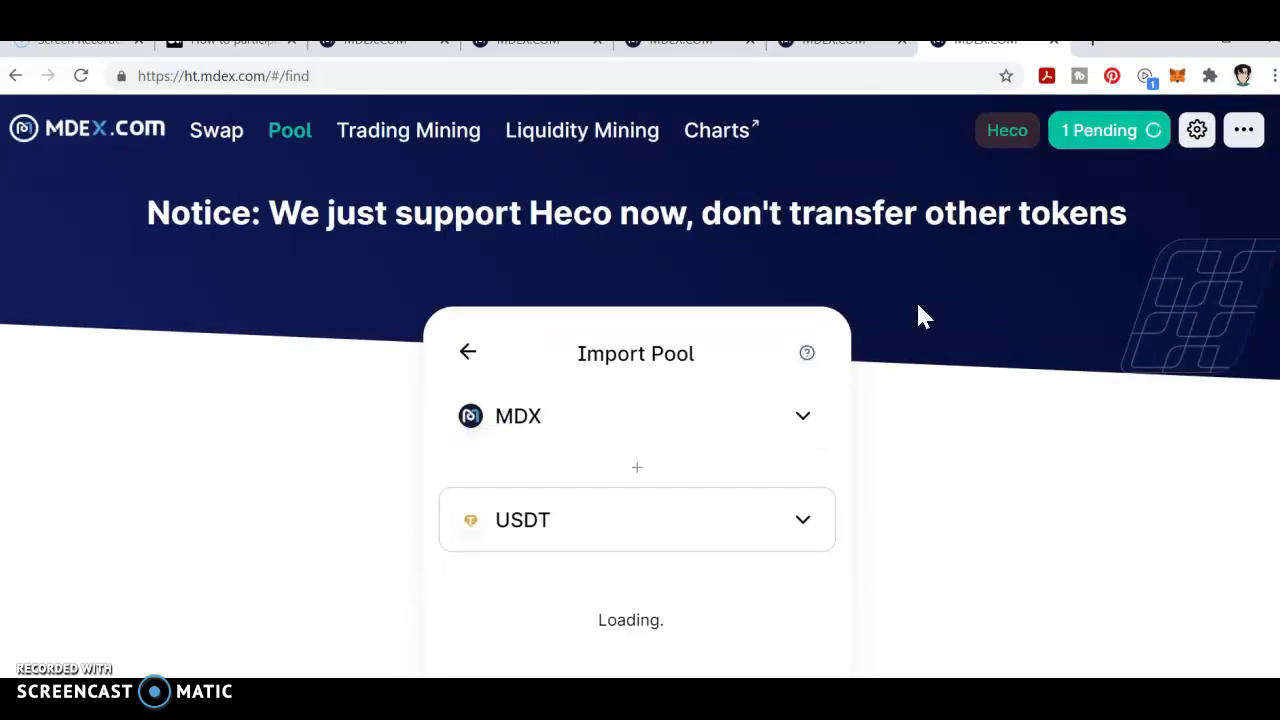
- Check the account's recent transactions for the liquidity addition and return to the pool overview
left_click(1098, 148)
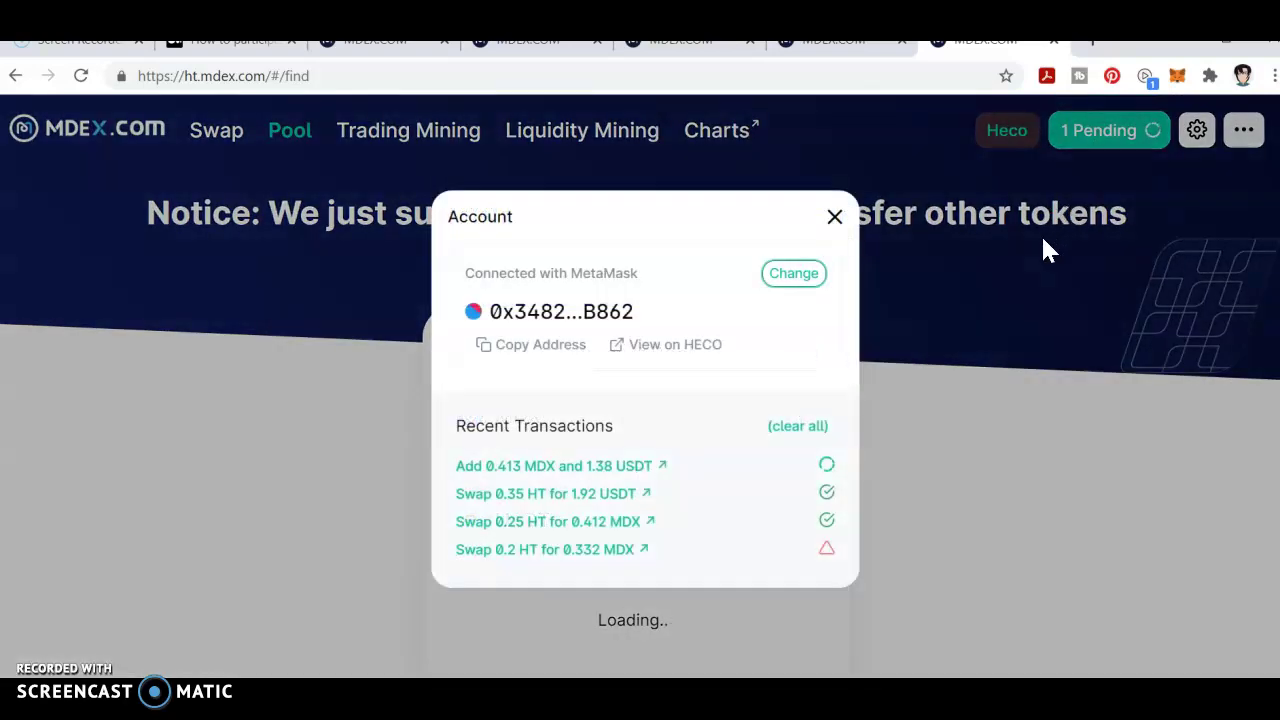
left_click(838, 220)
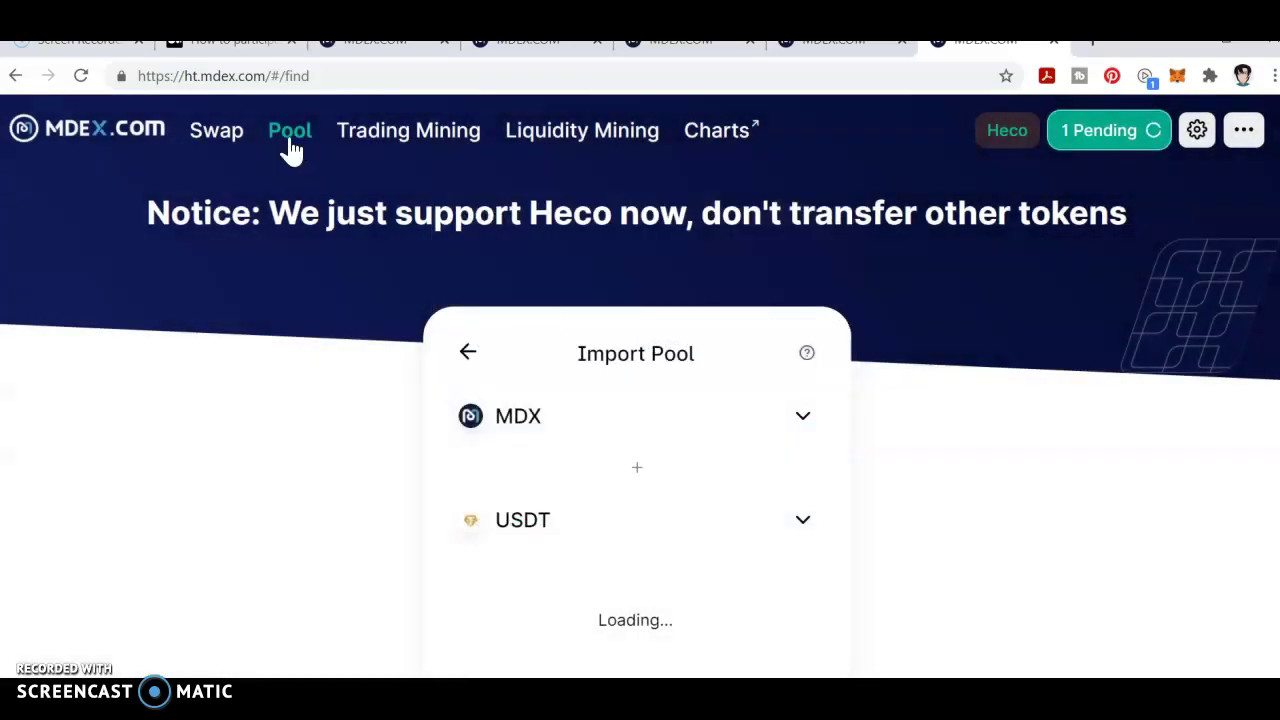
left_click(289, 141)
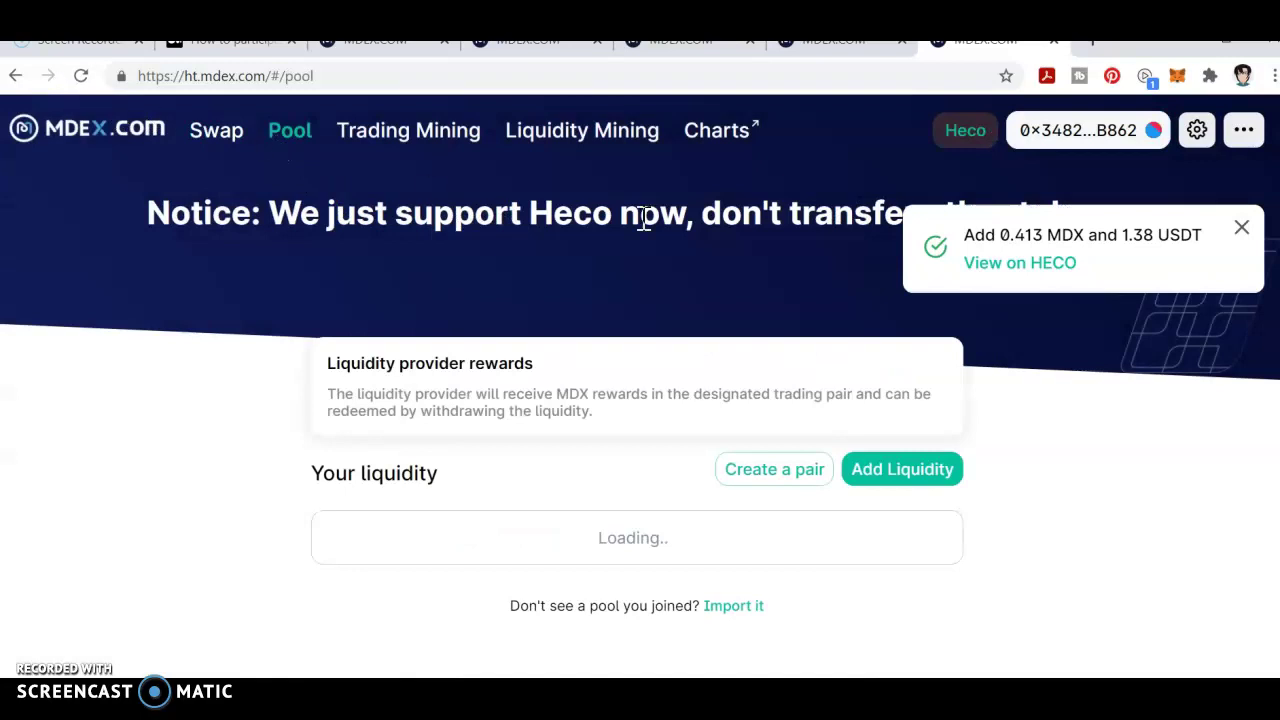
- Open pair creation again and select MDX and USDT as the tokens for adding liquidity
scroll(634, 329, "down", 1)
left_click(767, 394)
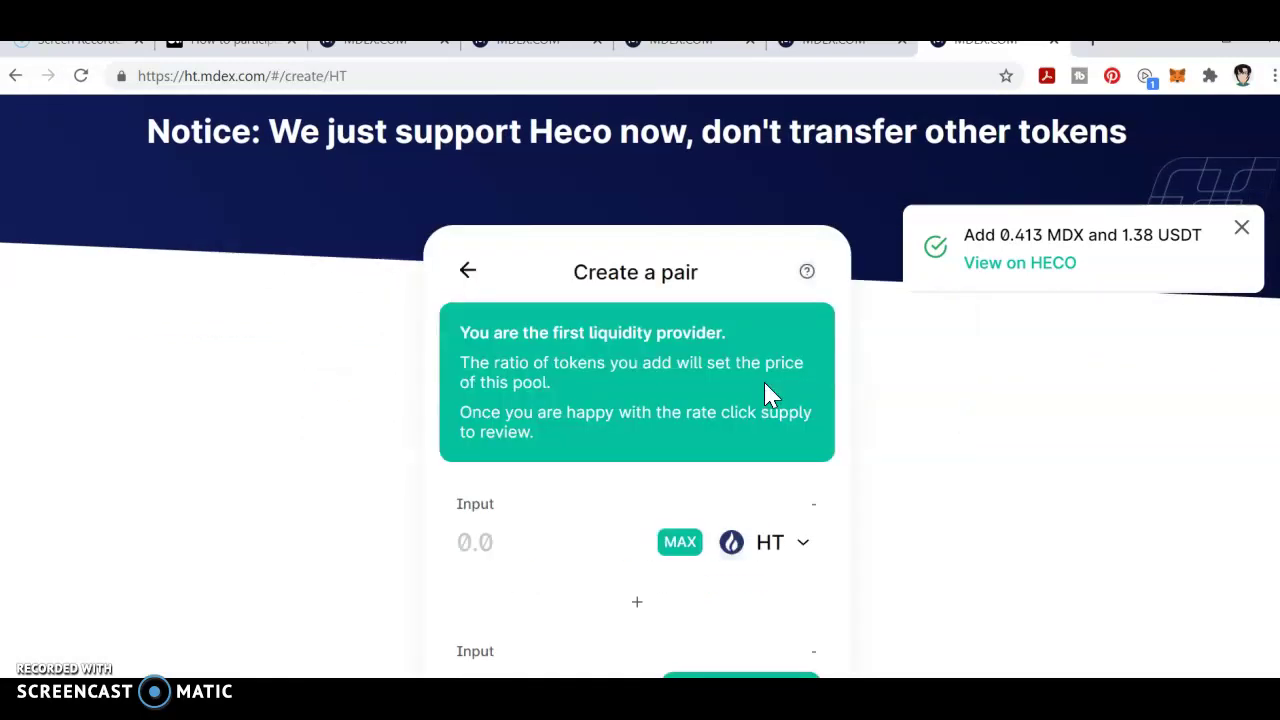
scroll(765, 394, "down", 3)
scroll(748, 394, "up", 2)
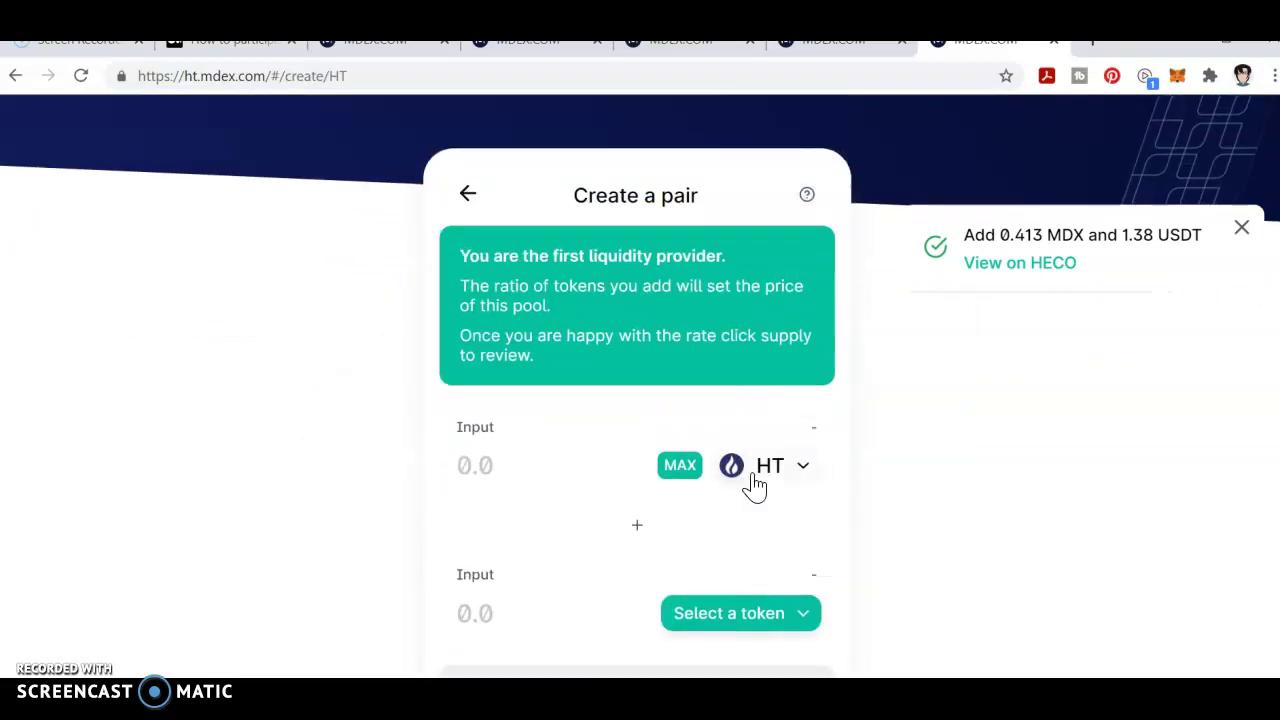
left_click(757, 484)
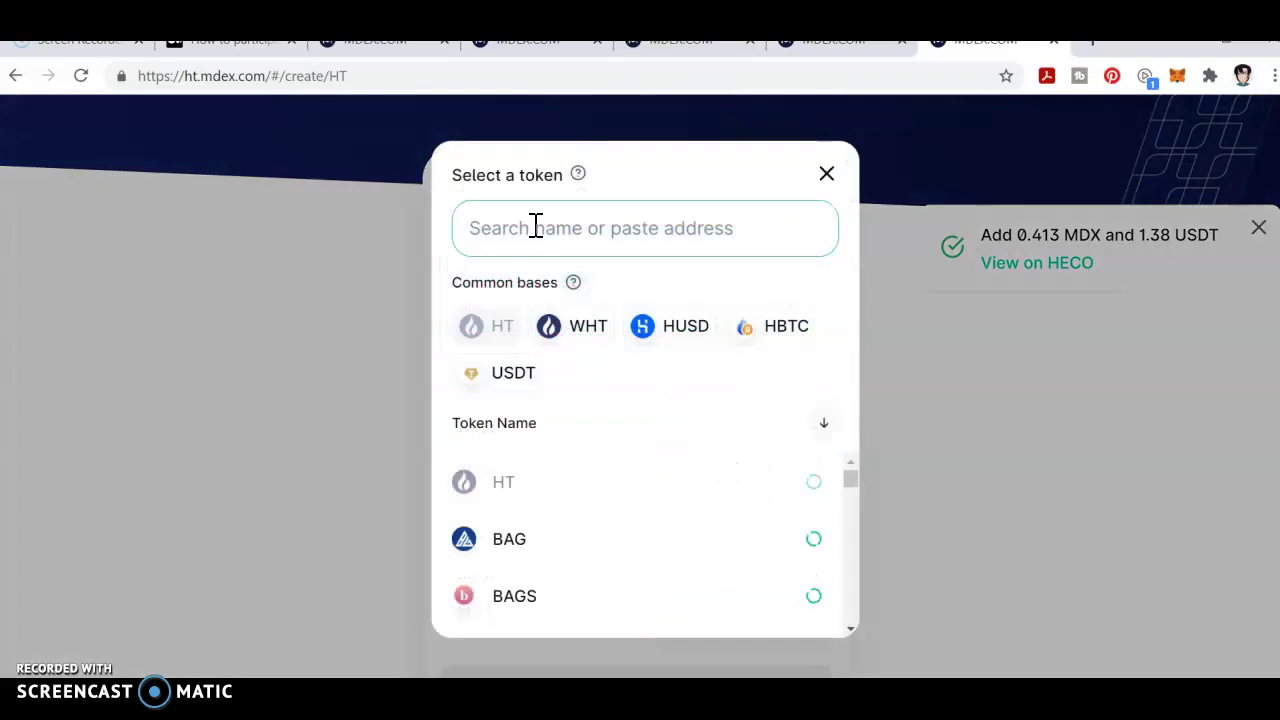
type("mdx")
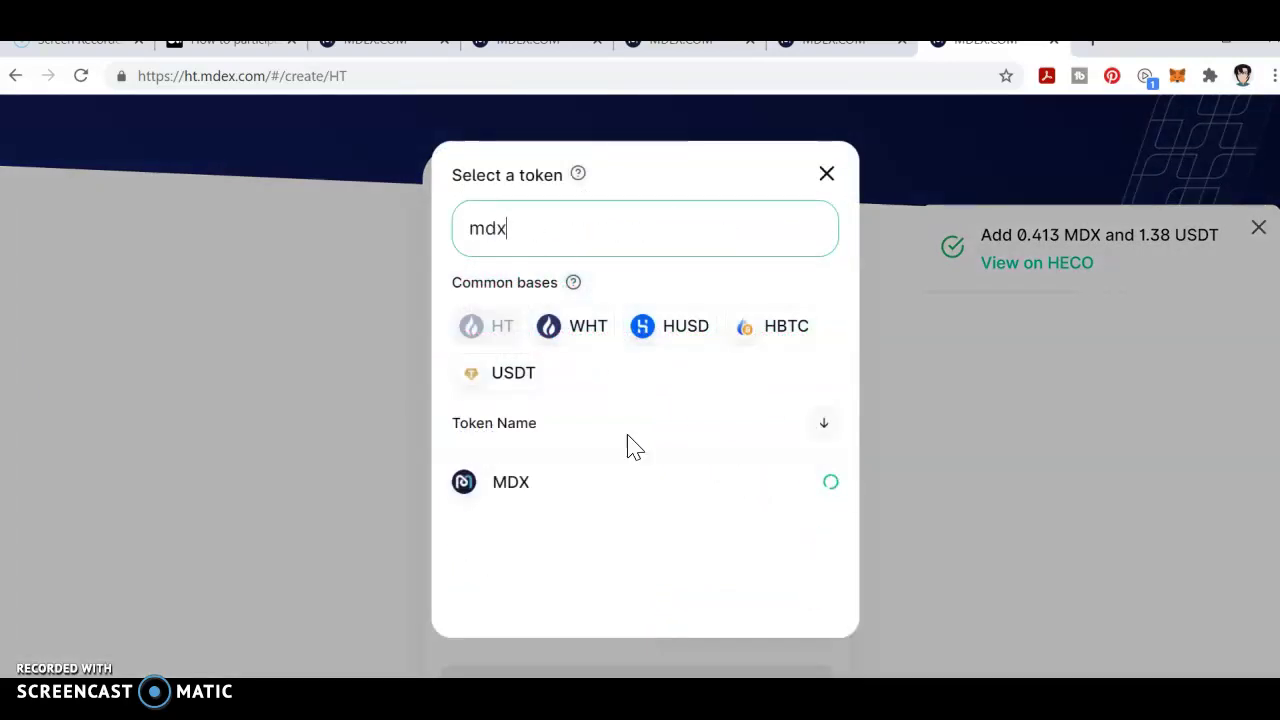
left_click(630, 490)
left_click(791, 449)
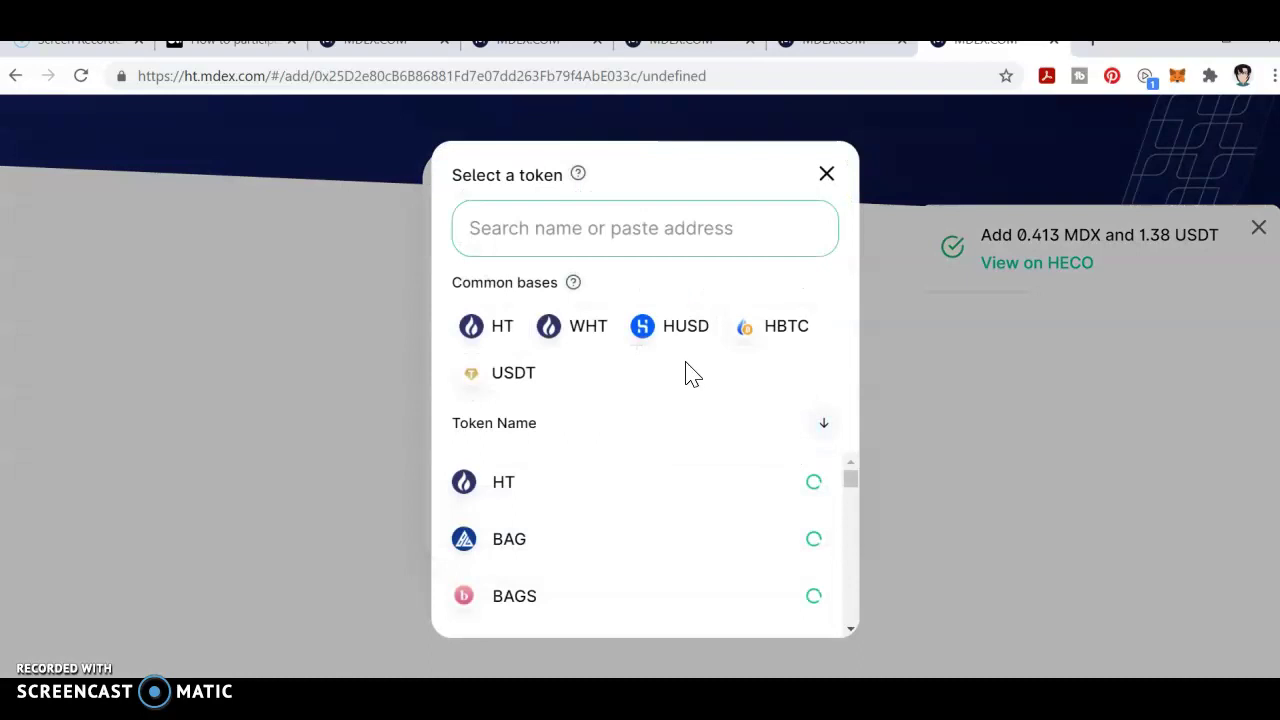
left_click(502, 388)
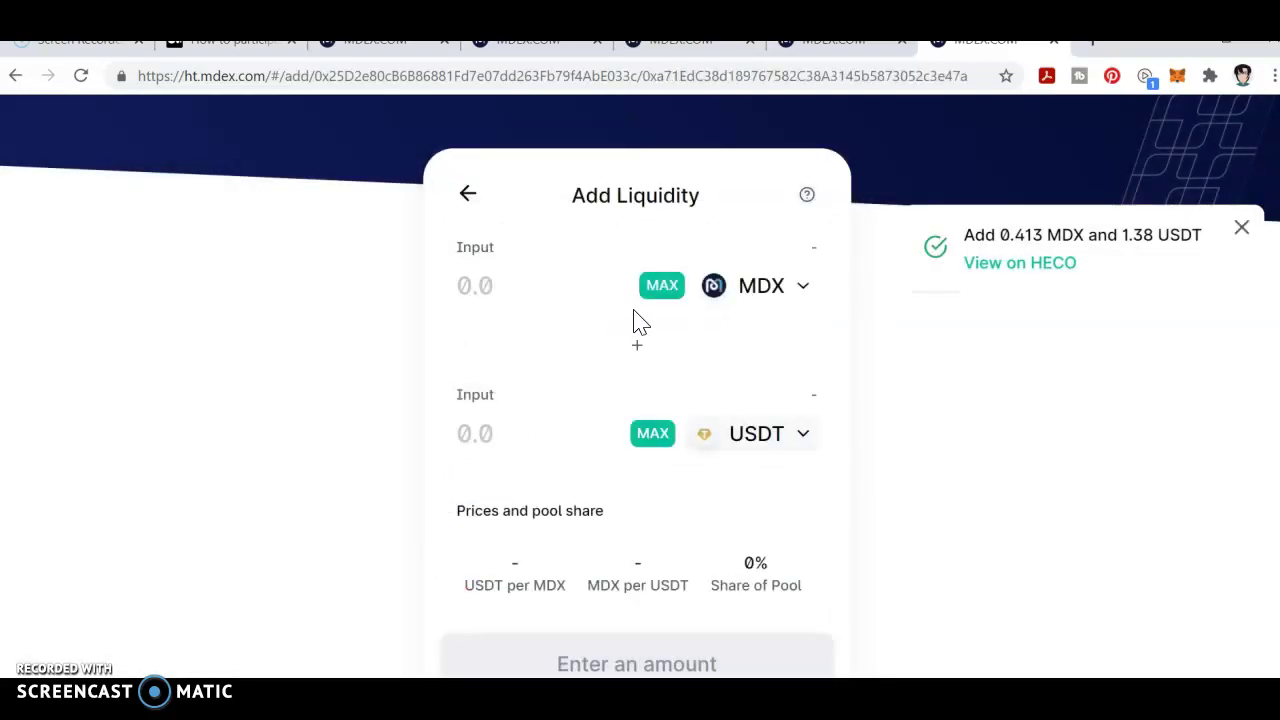
scroll(640, 322, "up", 2)
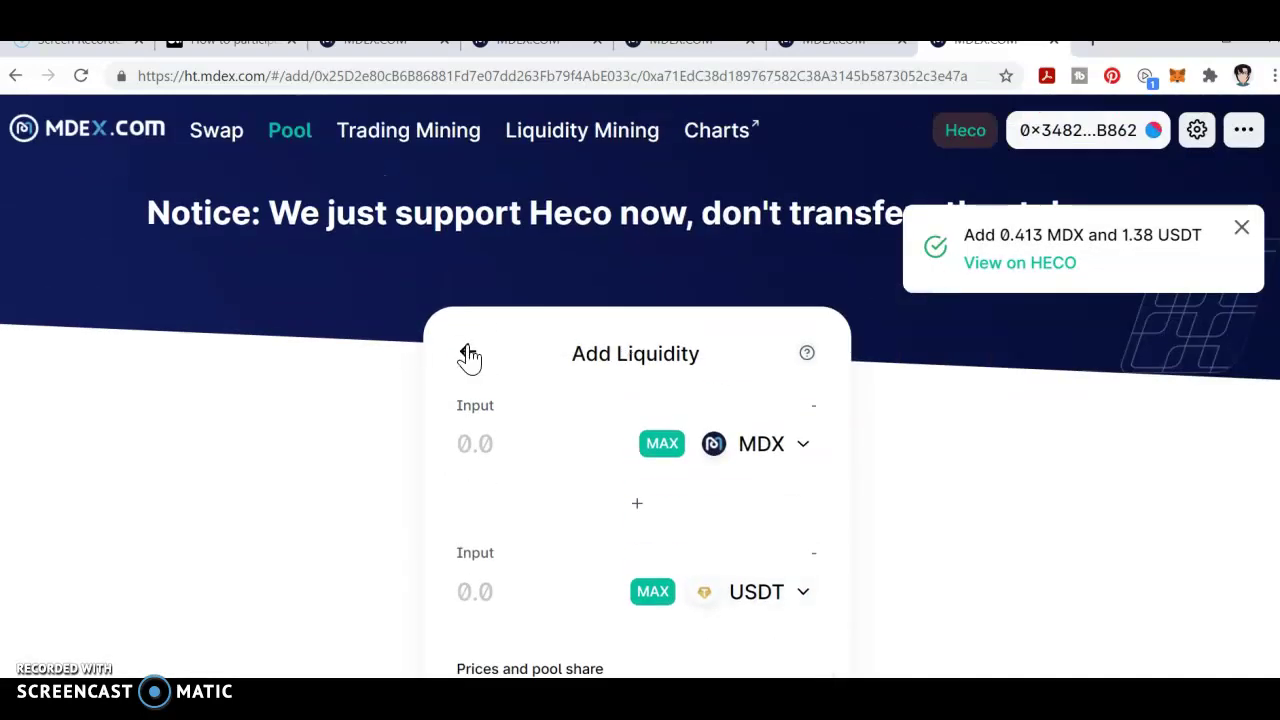
- Return to the pool overview, open Import Pool and choose MDX as the first token
left_click(469, 357)
scroll(688, 520, "down", 1)
left_click(735, 523)
left_click(634, 354)
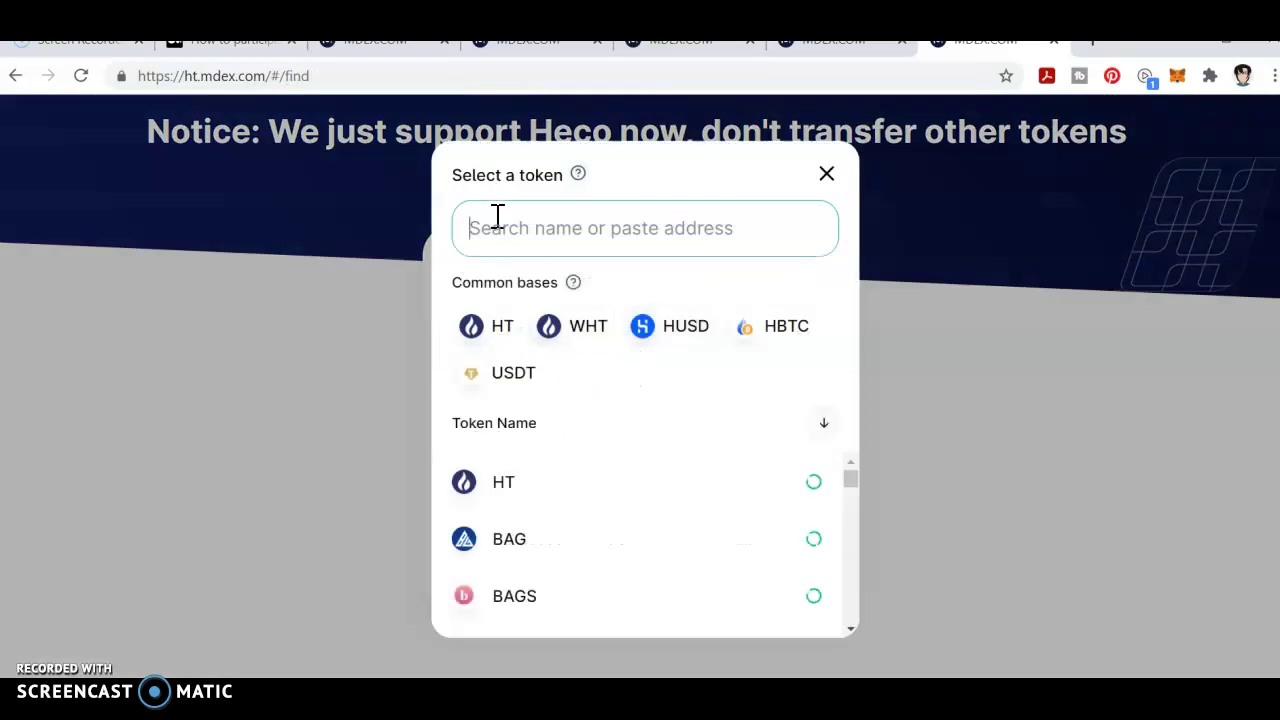
type("md")
left_click(551, 482)
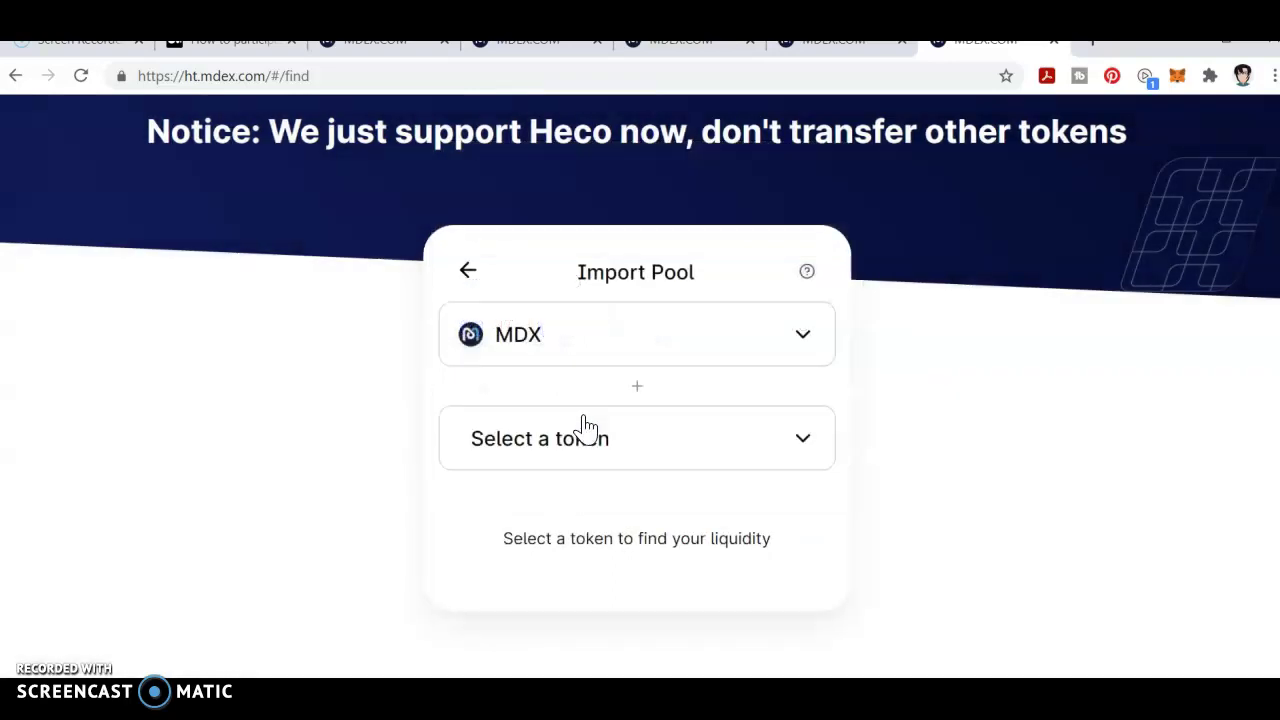
- Choose USDT as the second token of the imported pool and go to manage the pool found
left_click(588, 450)
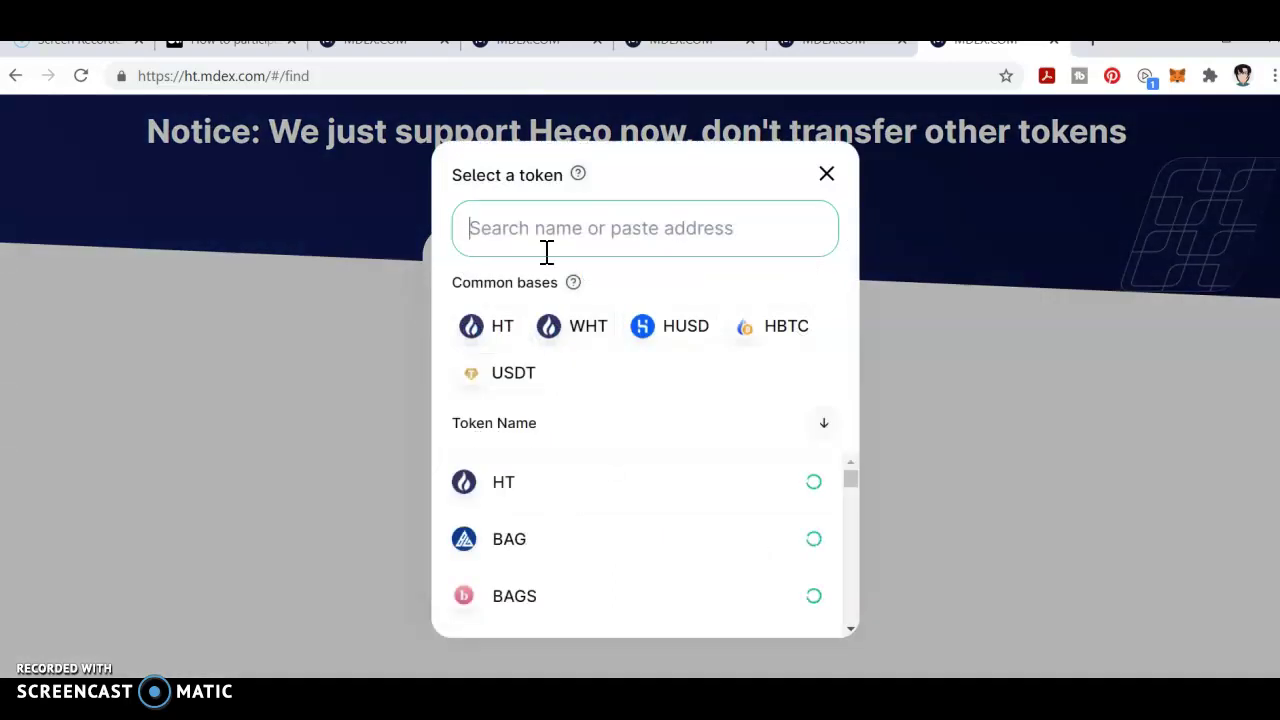
type("usdt")
left_click(610, 480)
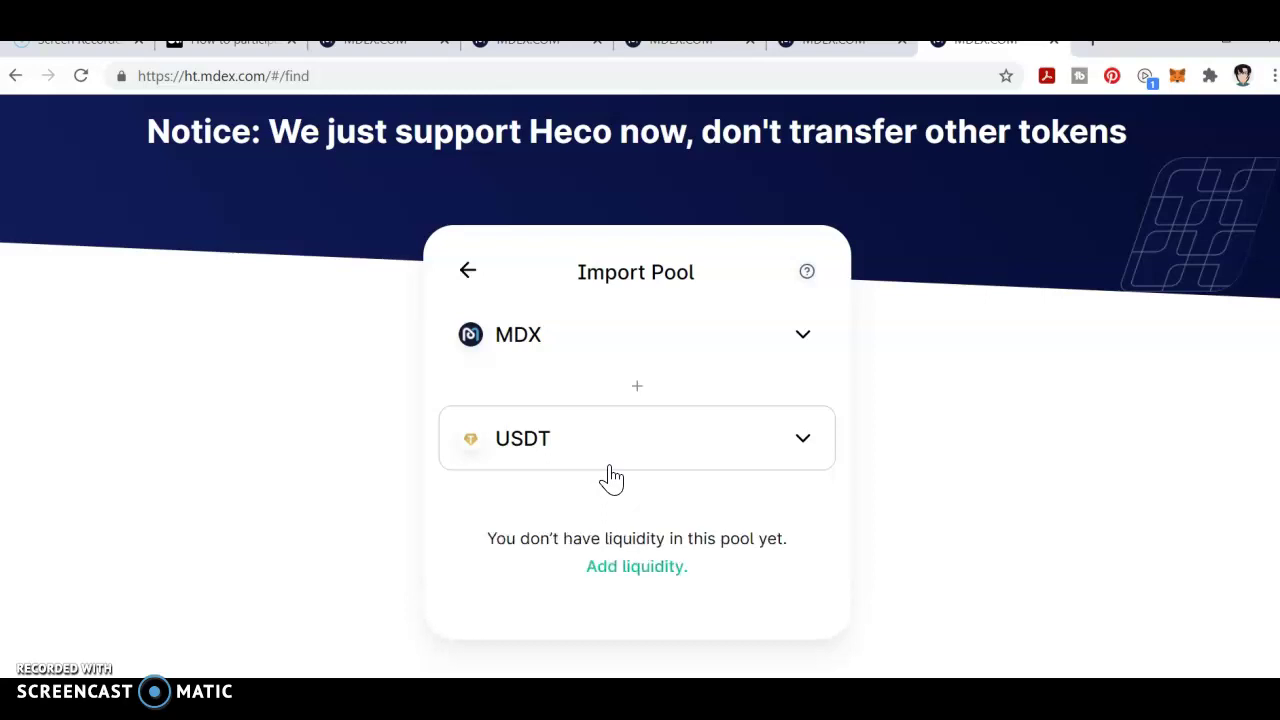
scroll(608, 476, "down", 2)
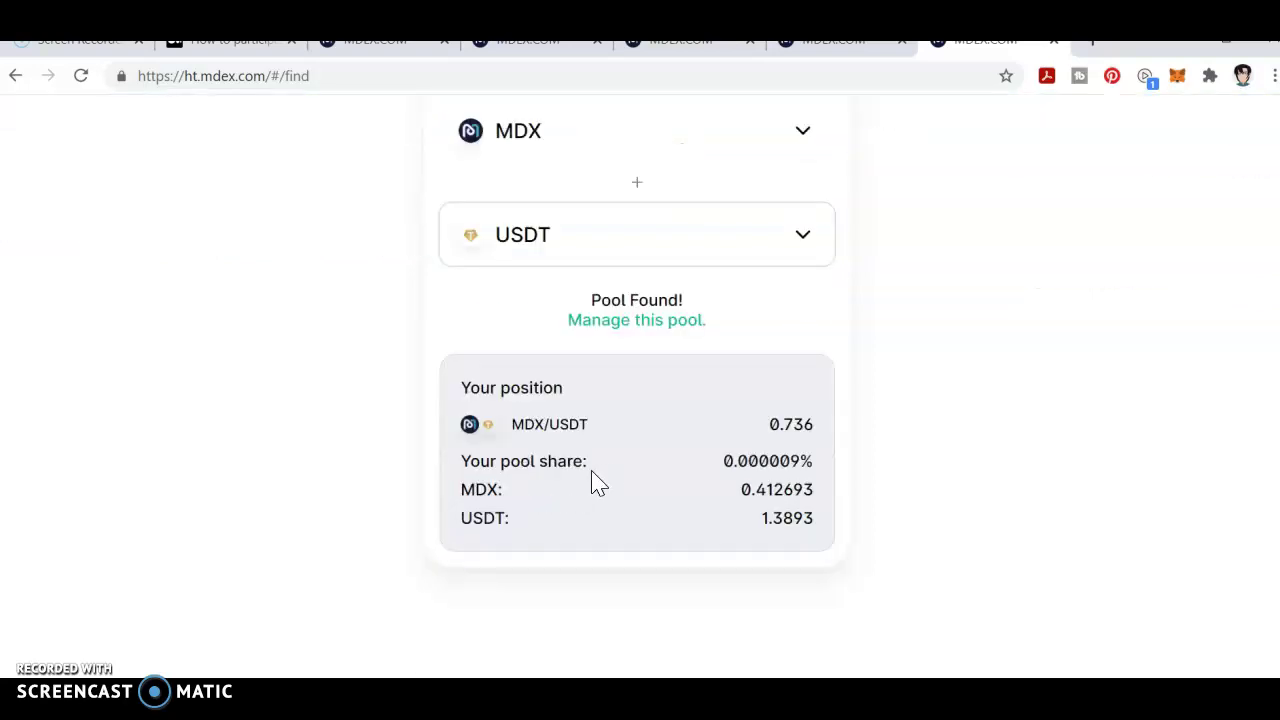
left_click(637, 321)
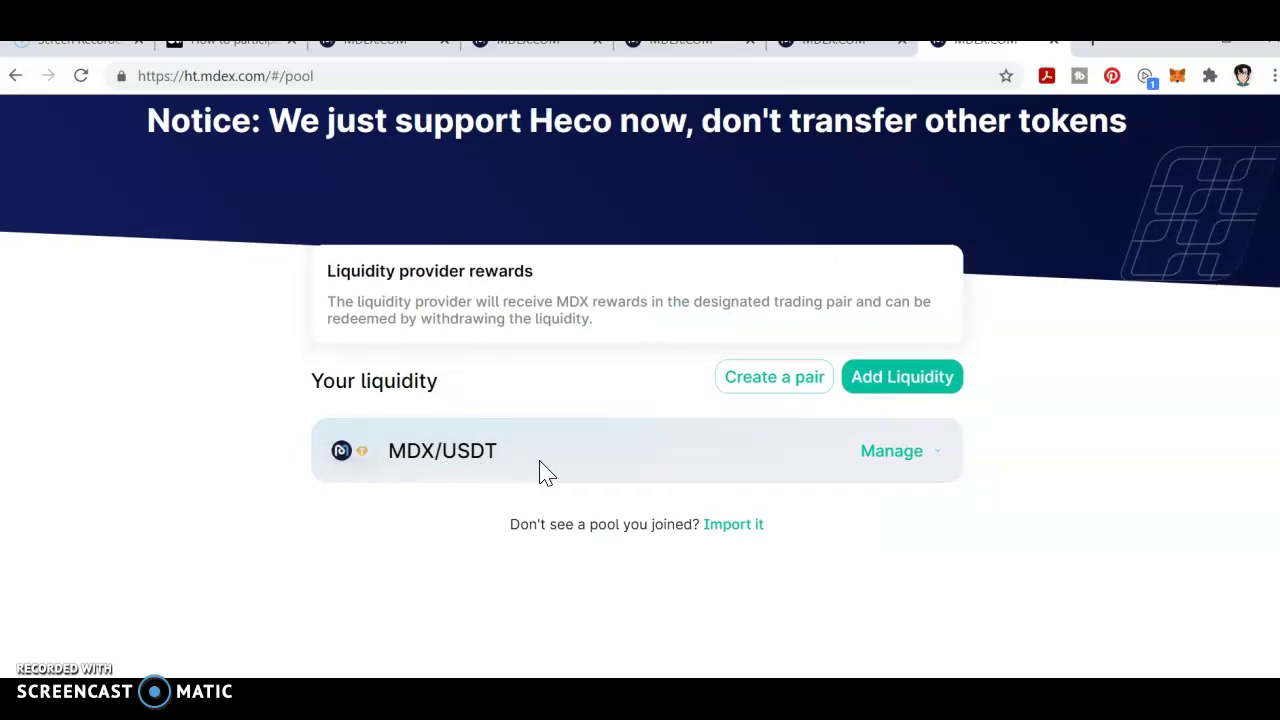
scroll(868, 548, "up", 1)
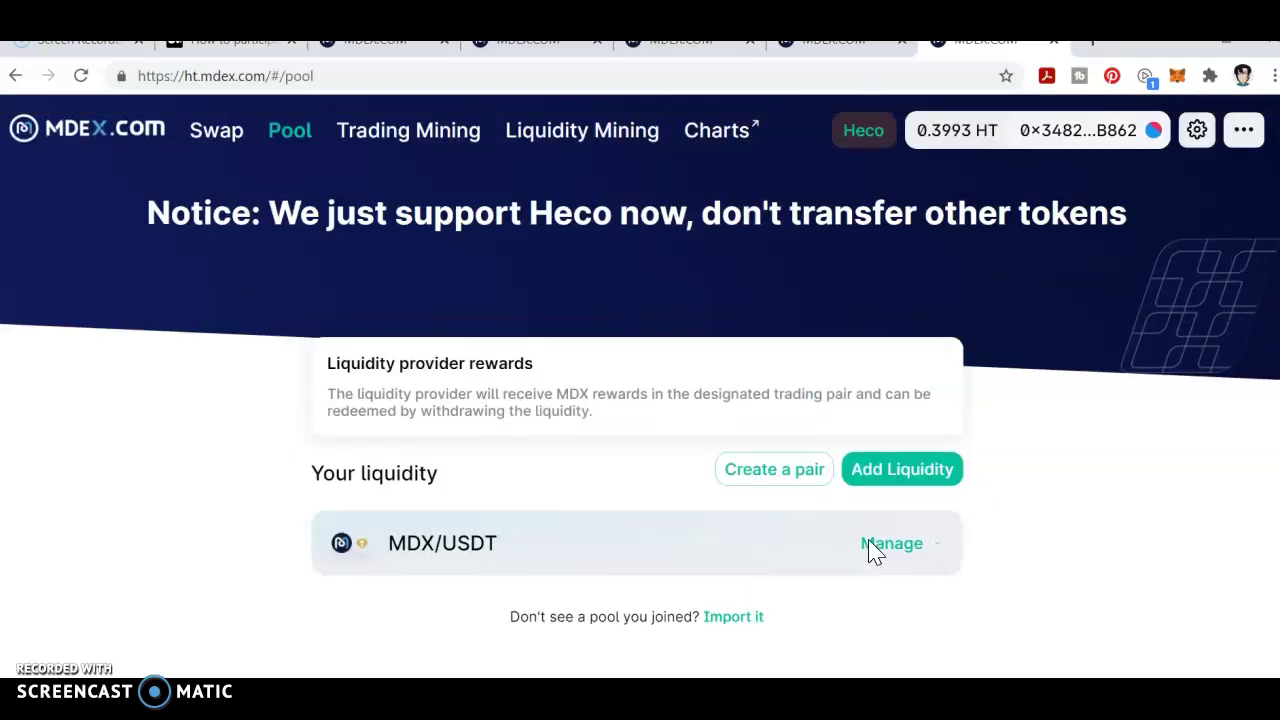
- Open Liquidity Mining and select the MDX/USDT pool among the Mdex LP pools
left_click(598, 140)
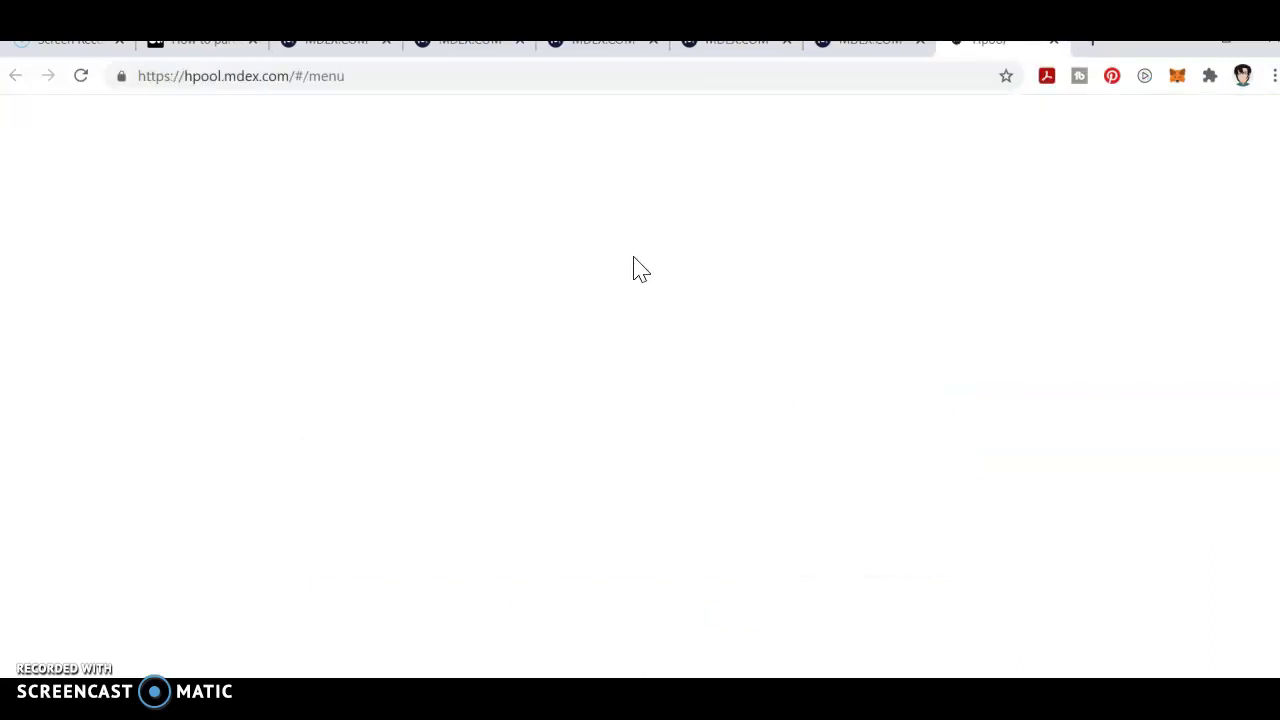
scroll(628, 300, "down", 2)
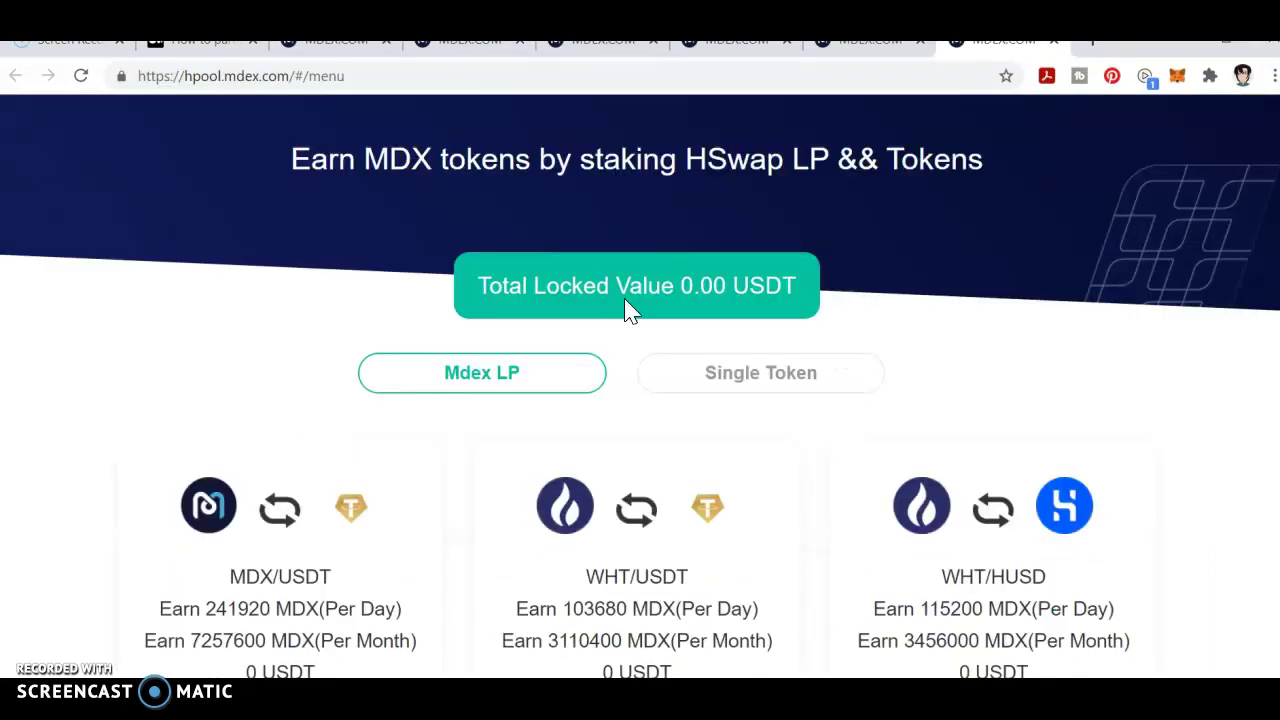
scroll(180, 535, "down", 1)
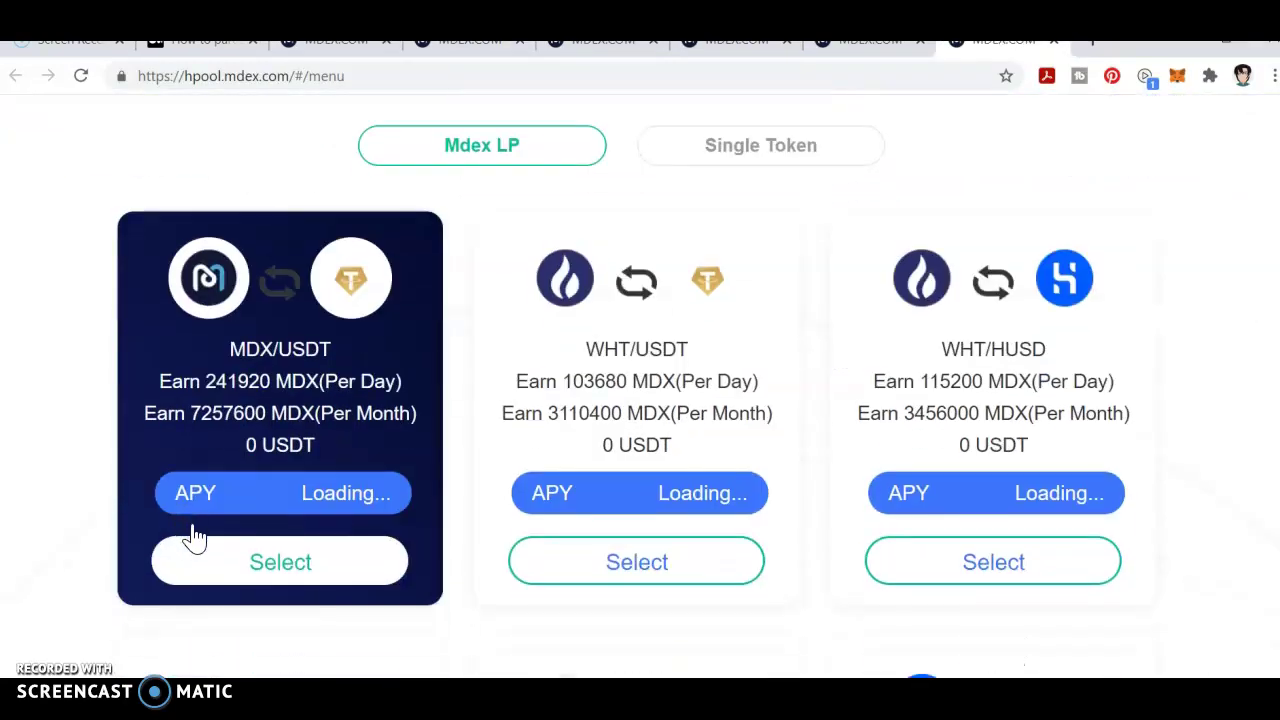
left_click(297, 562)
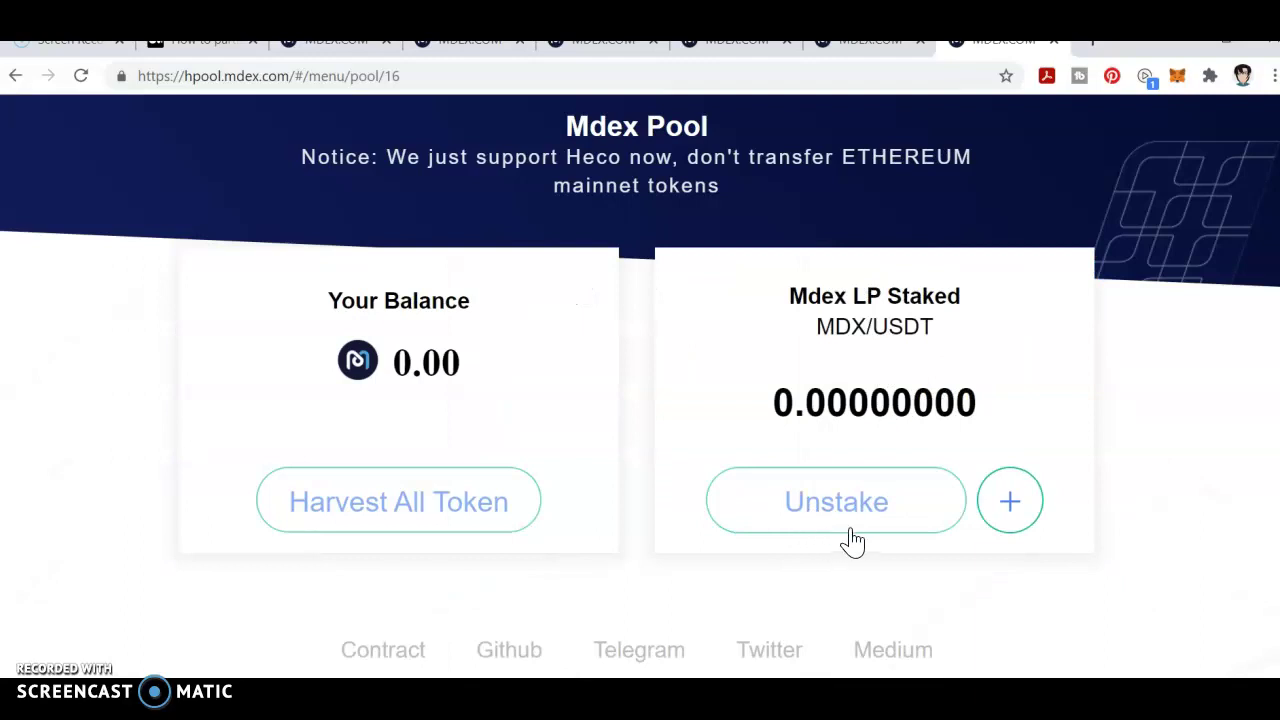
- Check the MDX/USDT LP amount available in the deposit dialog, and close the dialog
left_click(1022, 512)
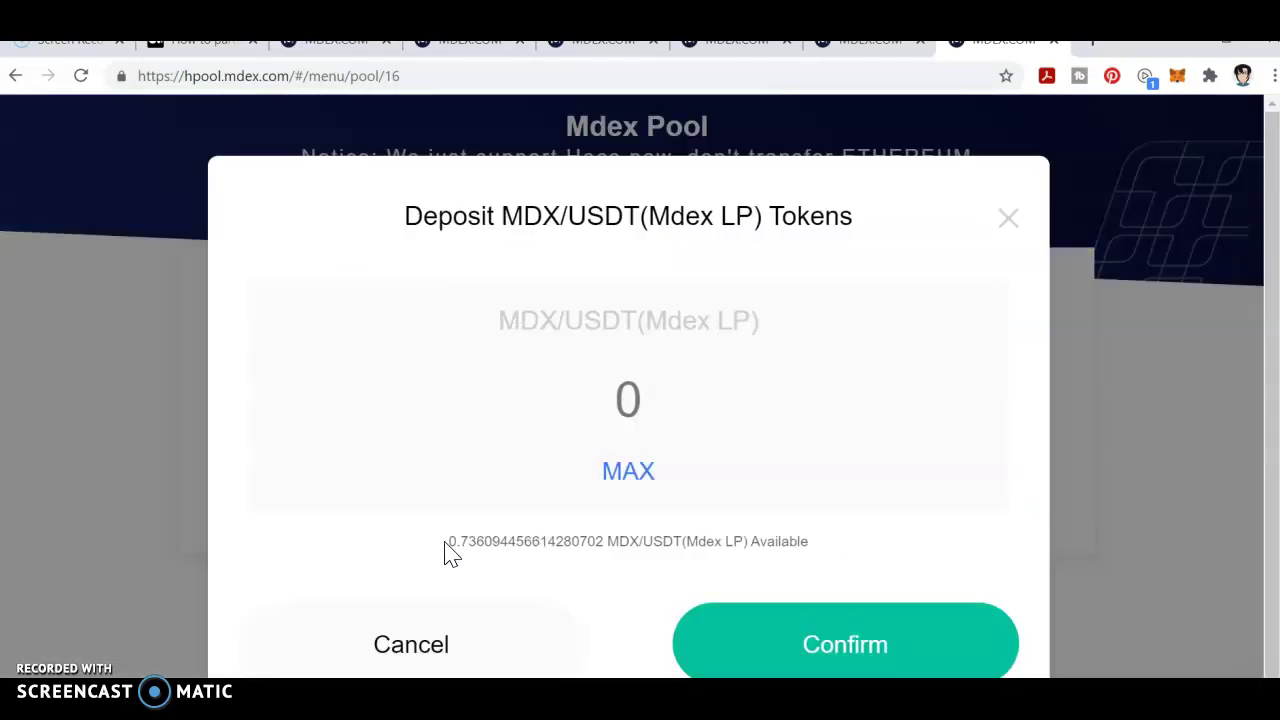
left_click_drag(455, 541, 605, 542)
left_click(1010, 218)
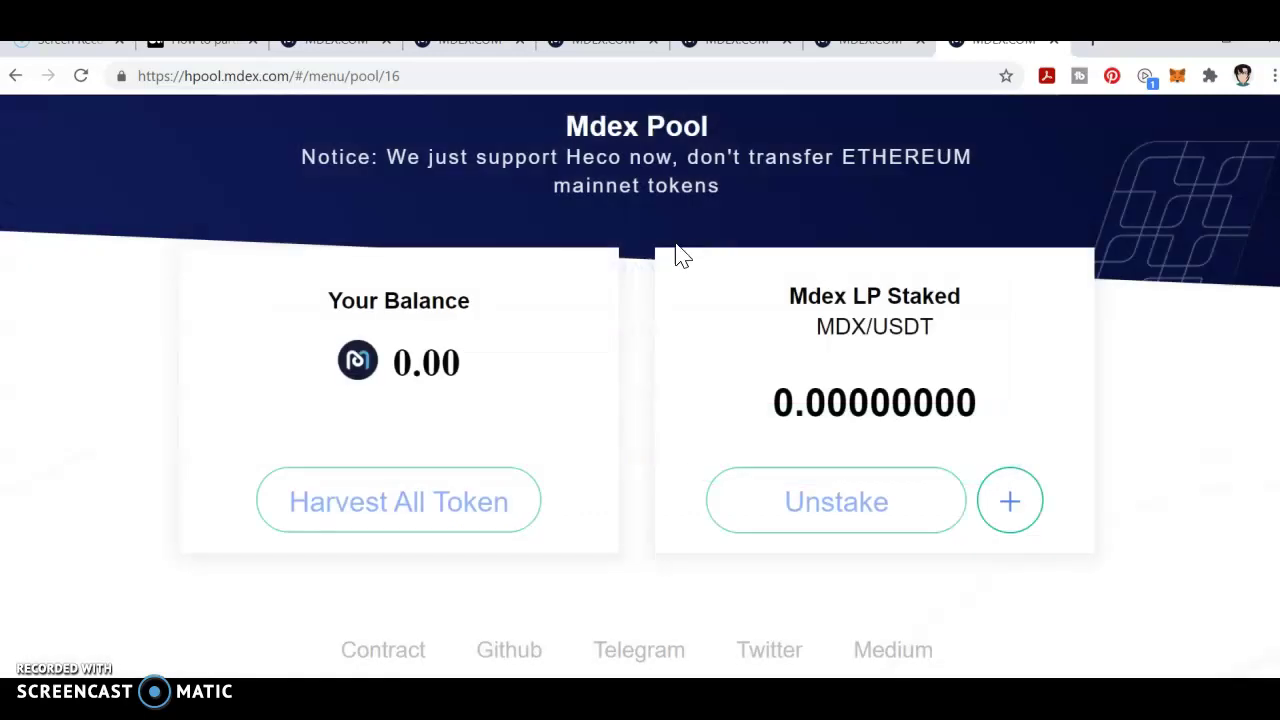
- Expand the MDX/USDT position in the pool overview and check its total pool tokens and pooled amounts
left_click(738, 46)
scroll(709, 249, "down", 3)
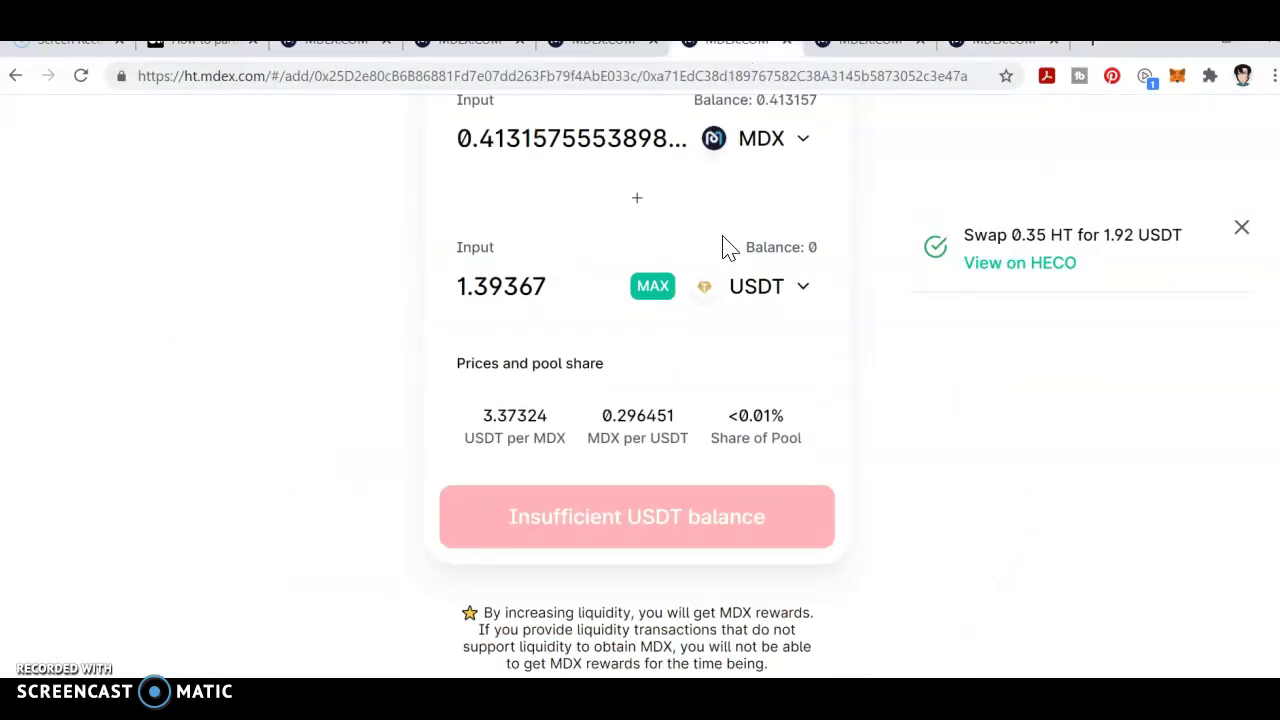
scroll(723, 249, "up", 3)
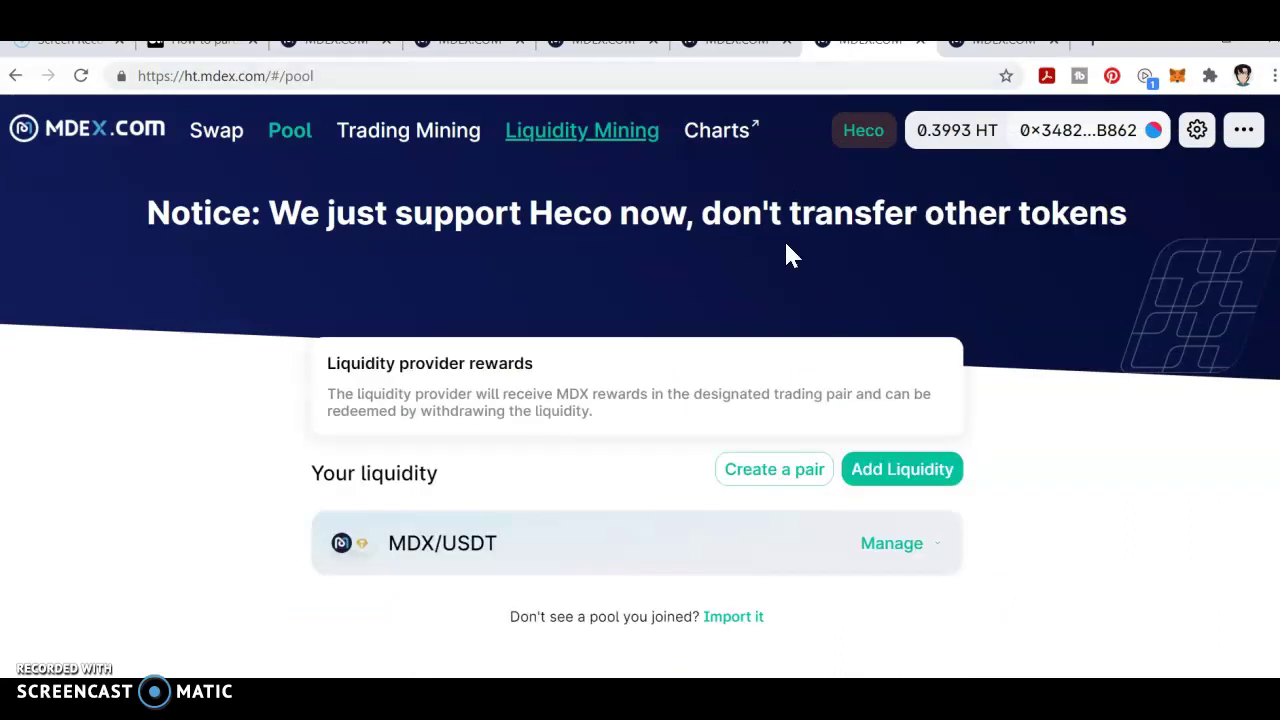
left_click(891, 543)
scroll(897, 580, "down", 1)
scroll(895, 580, "down", 2)
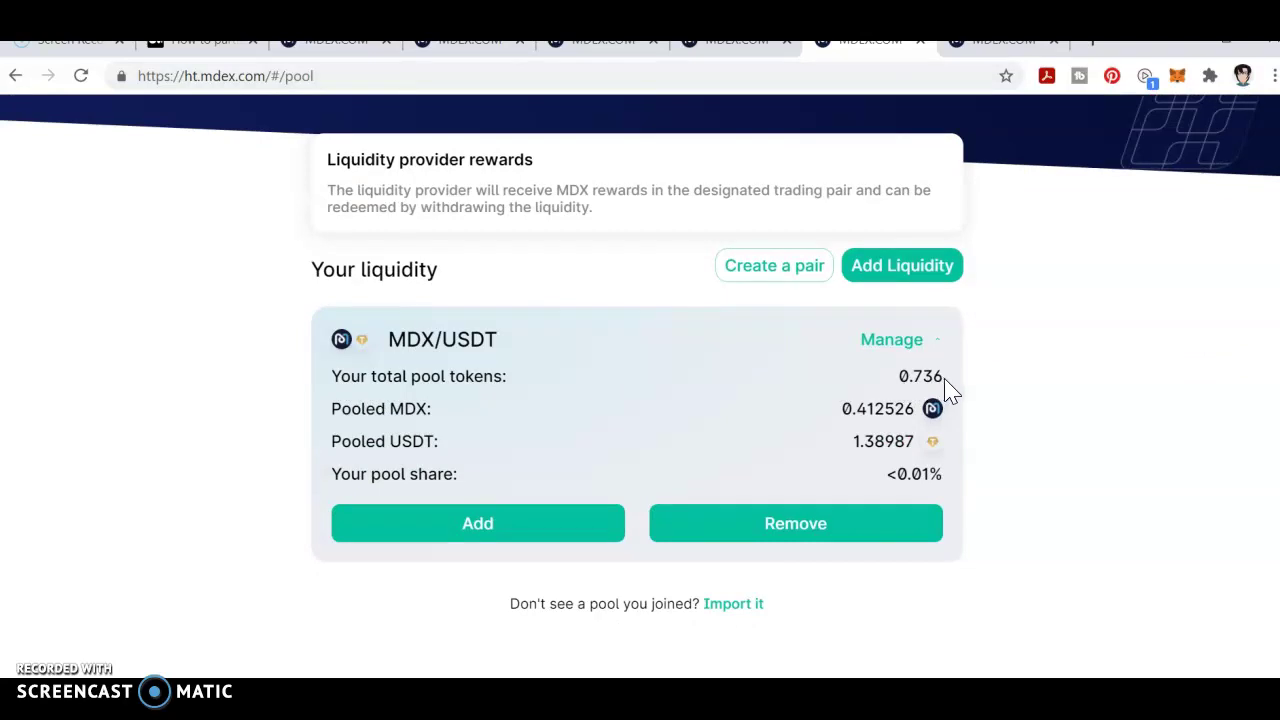
- Deposit the maximum 0.736094456614280702 MDX/USDT LP tokens into the Mdex mining pool, approve the wallet transaction and dismiss the notification
left_click(990, 42)
scroll(910, 288, "down", 1)
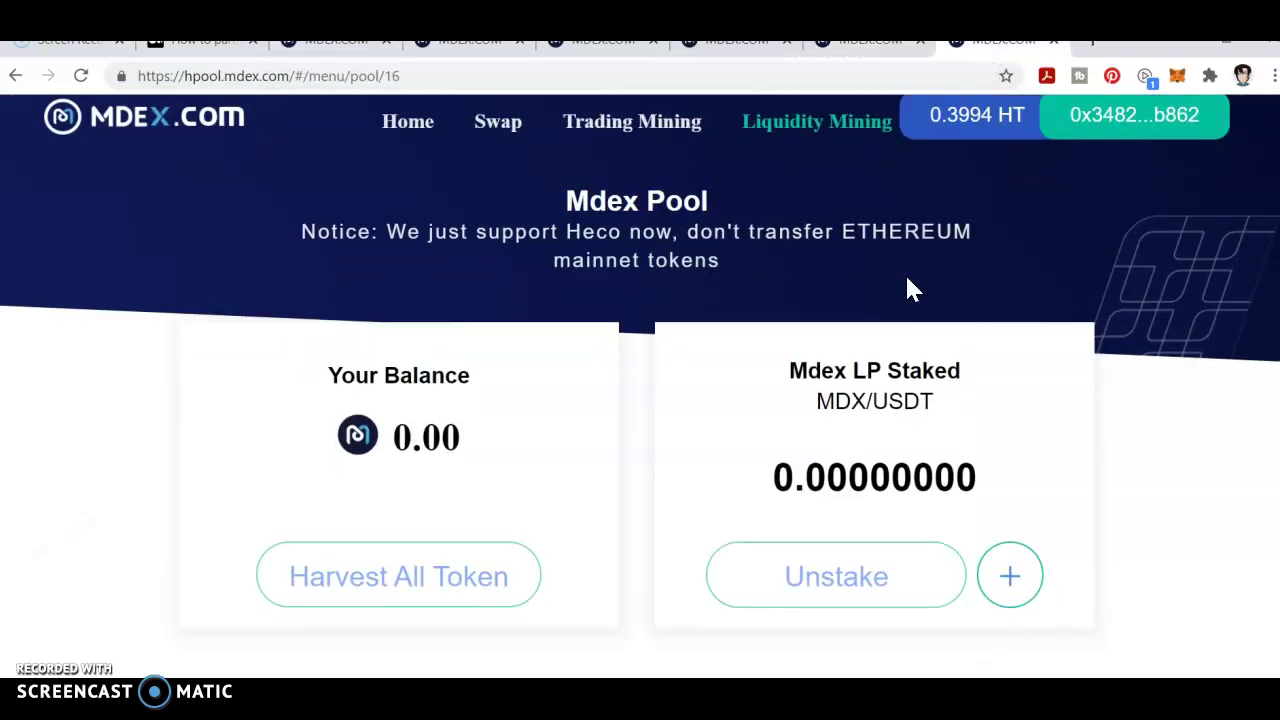
scroll(910, 288, "down", 1)
left_click(1016, 512)
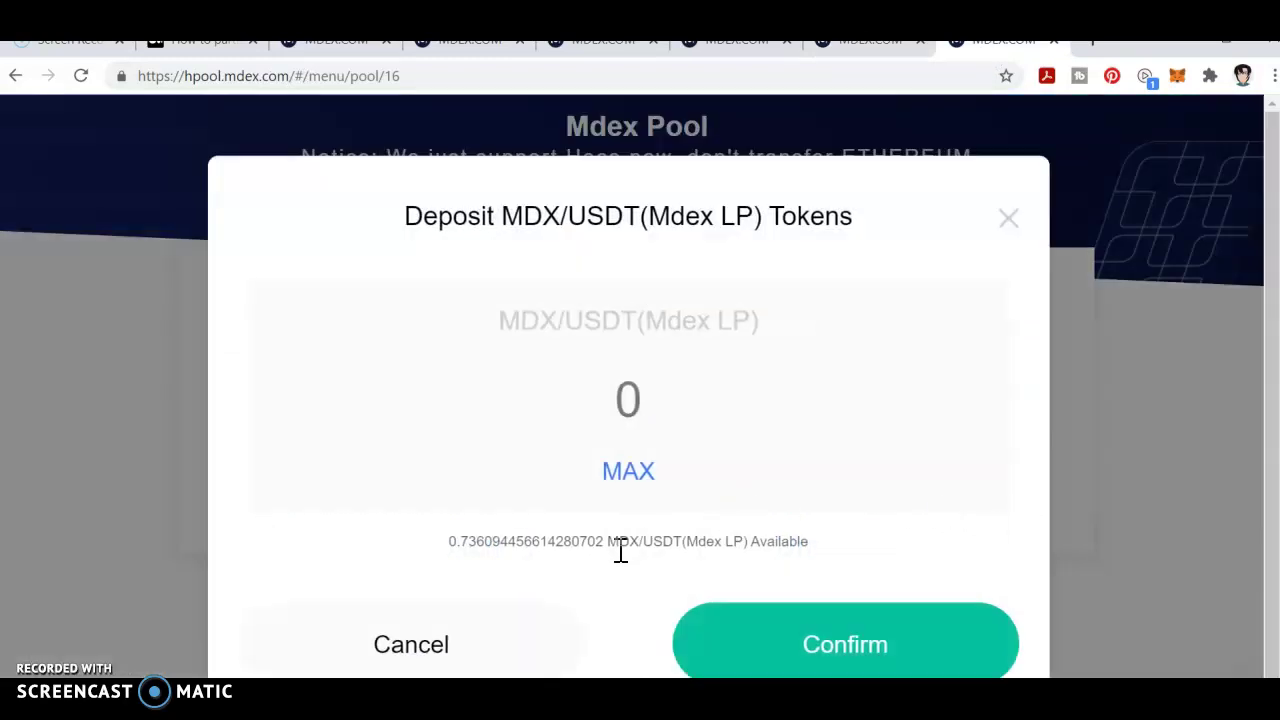
left_click(615, 489)
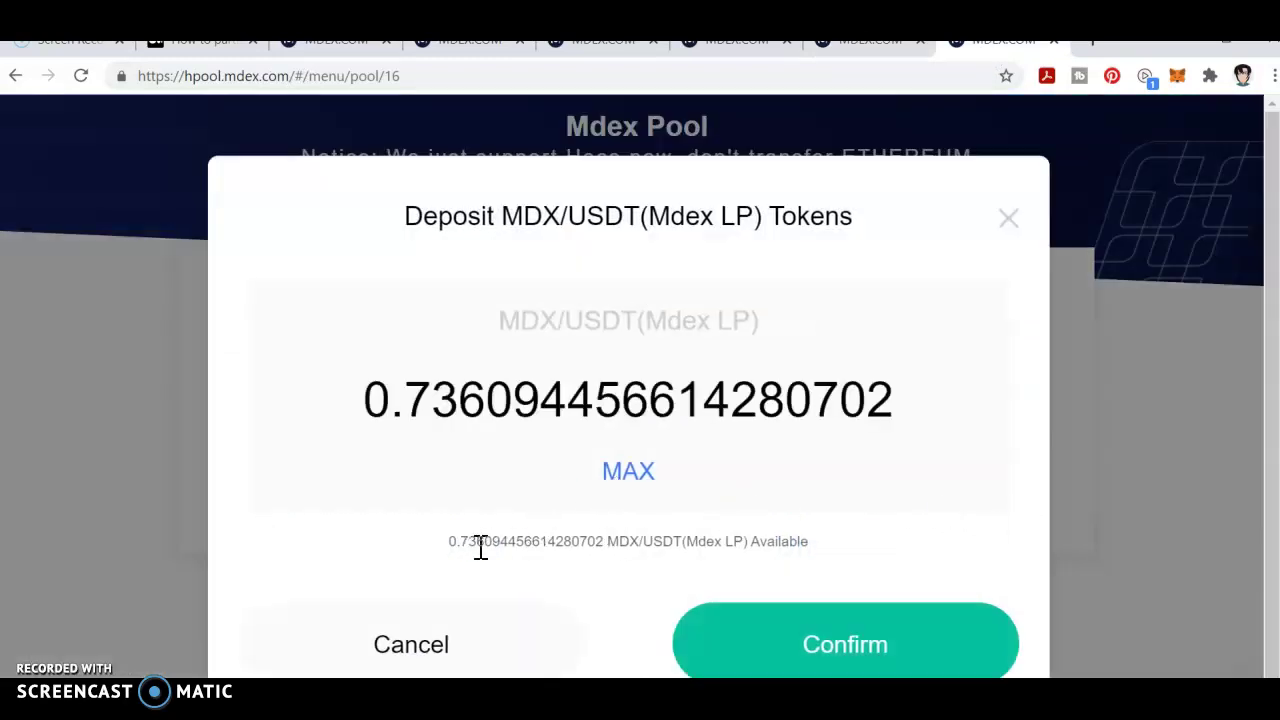
left_click(808, 652)
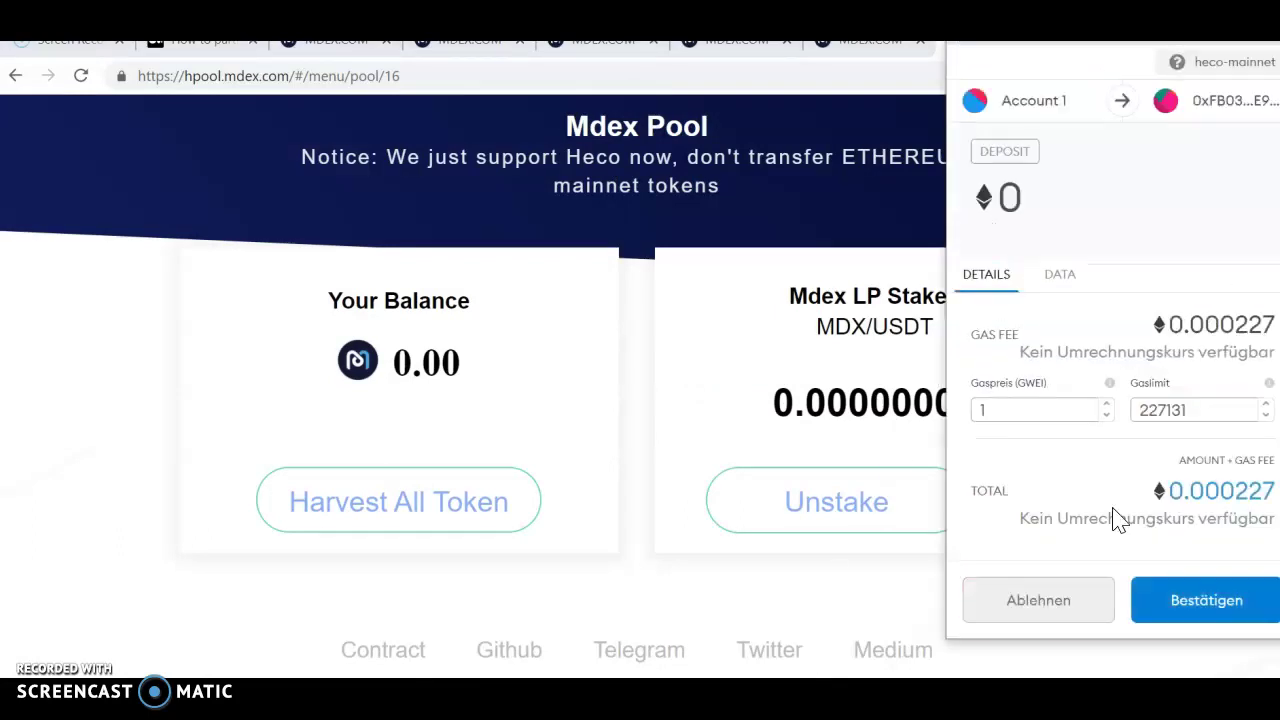
left_click(1185, 603)
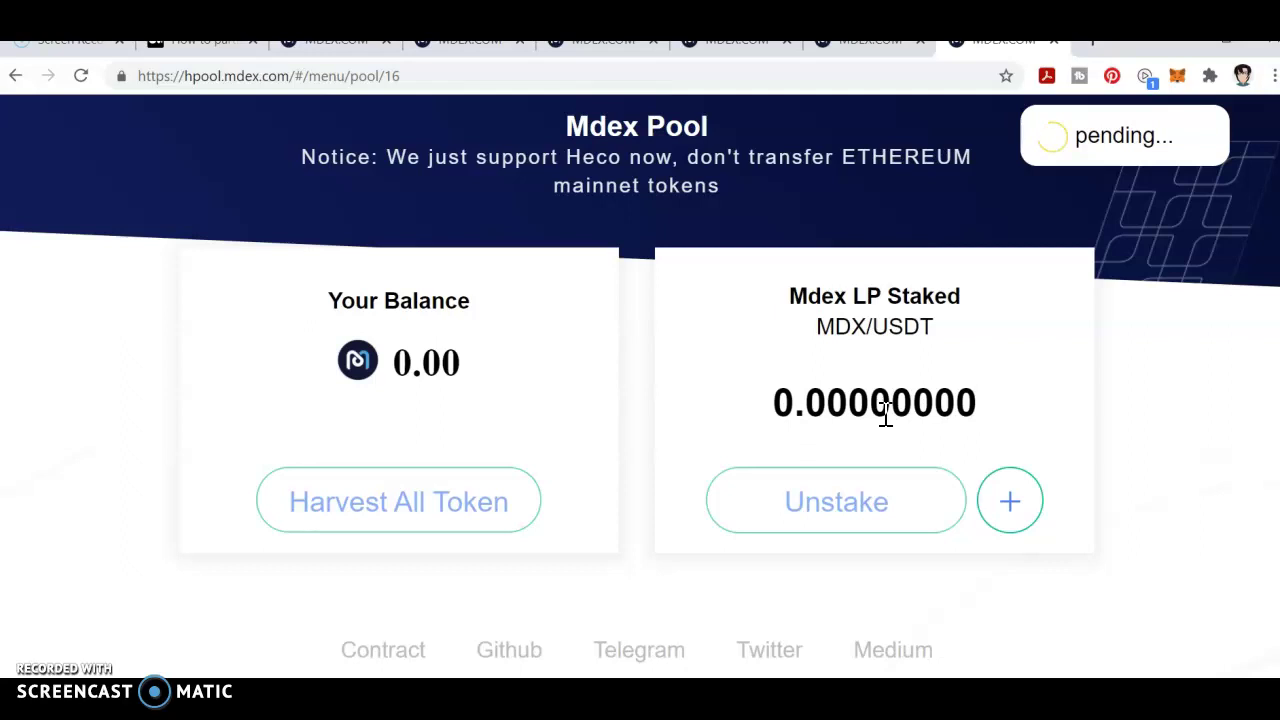
scroll(885, 415, "up", 1)
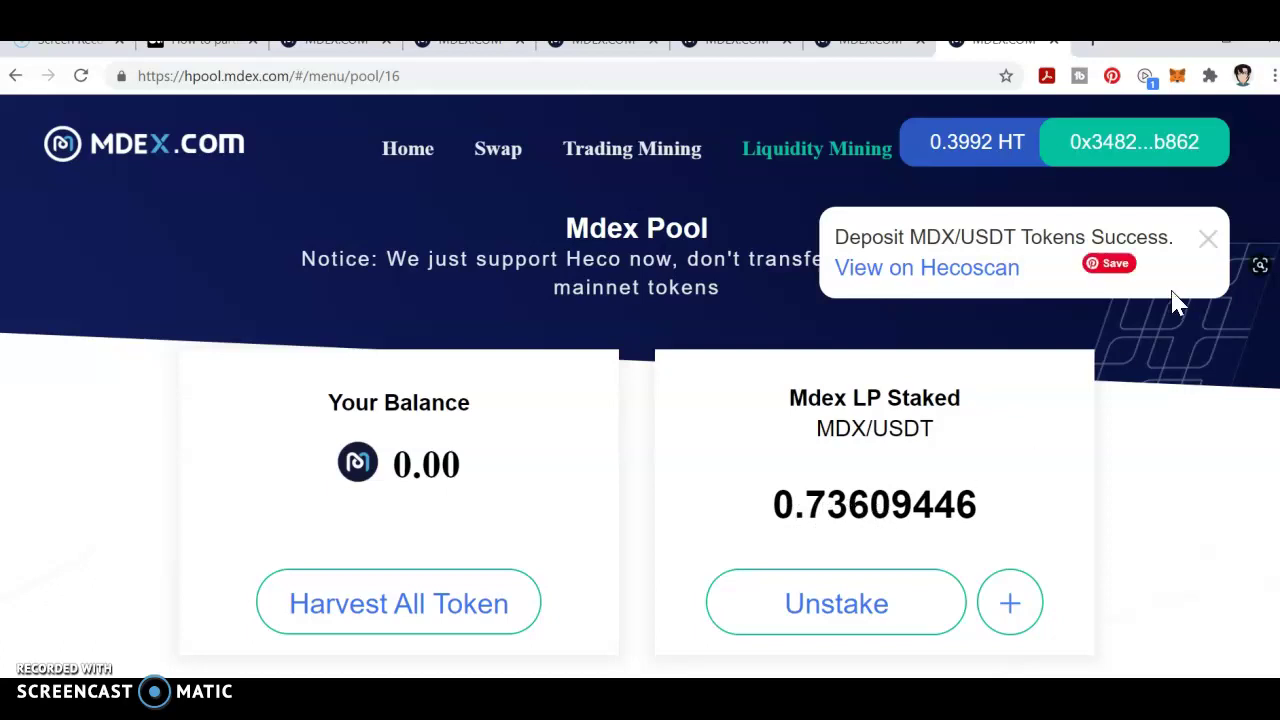
left_click(1208, 242)
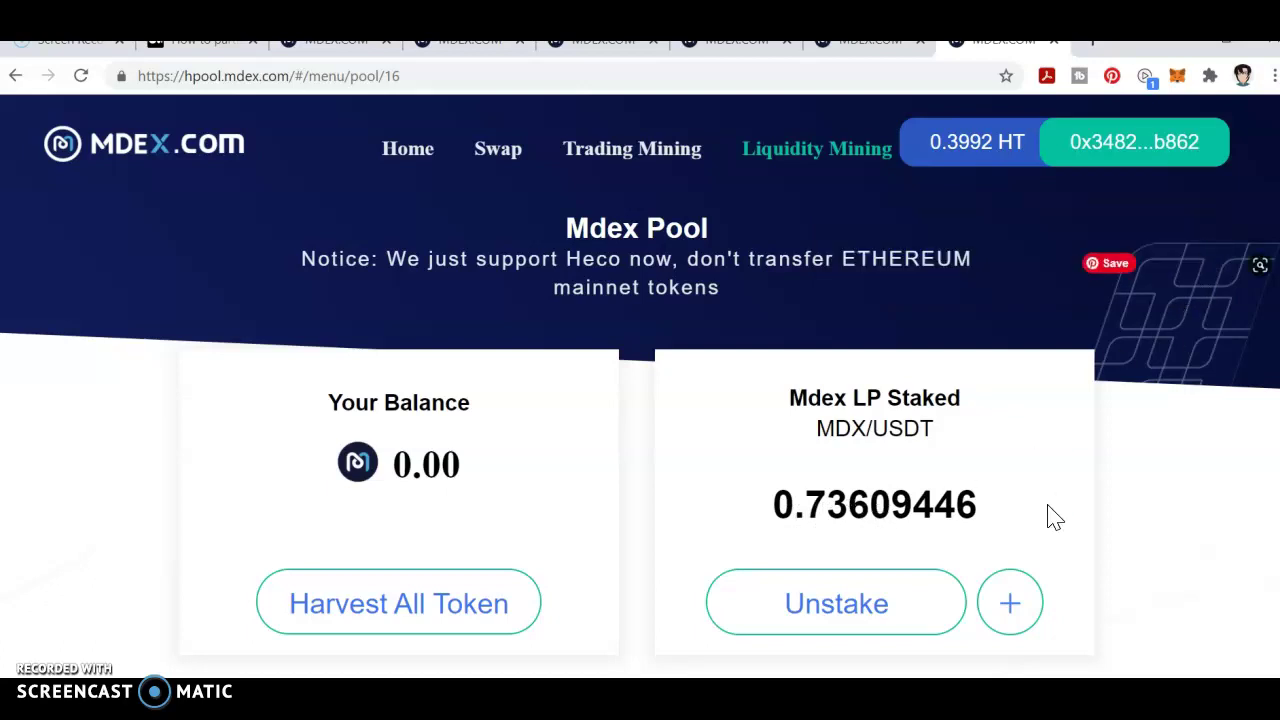
left_click(860, 620)
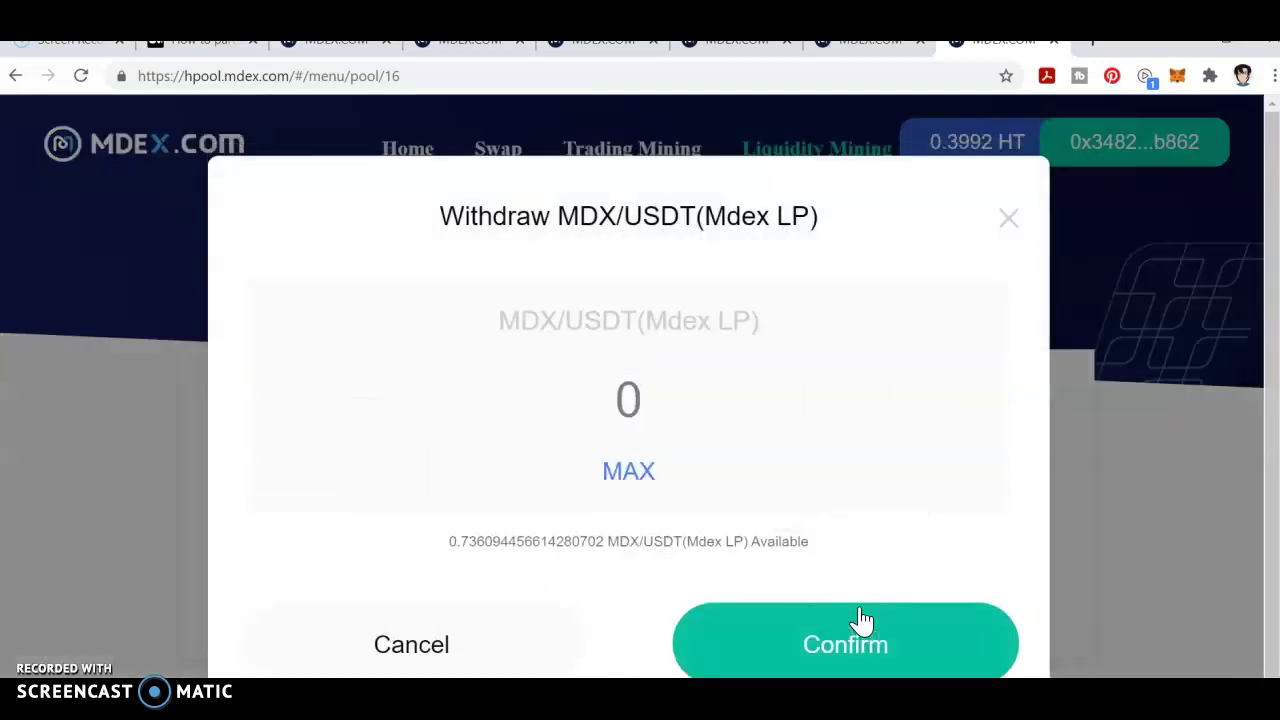
left_click(646, 477)
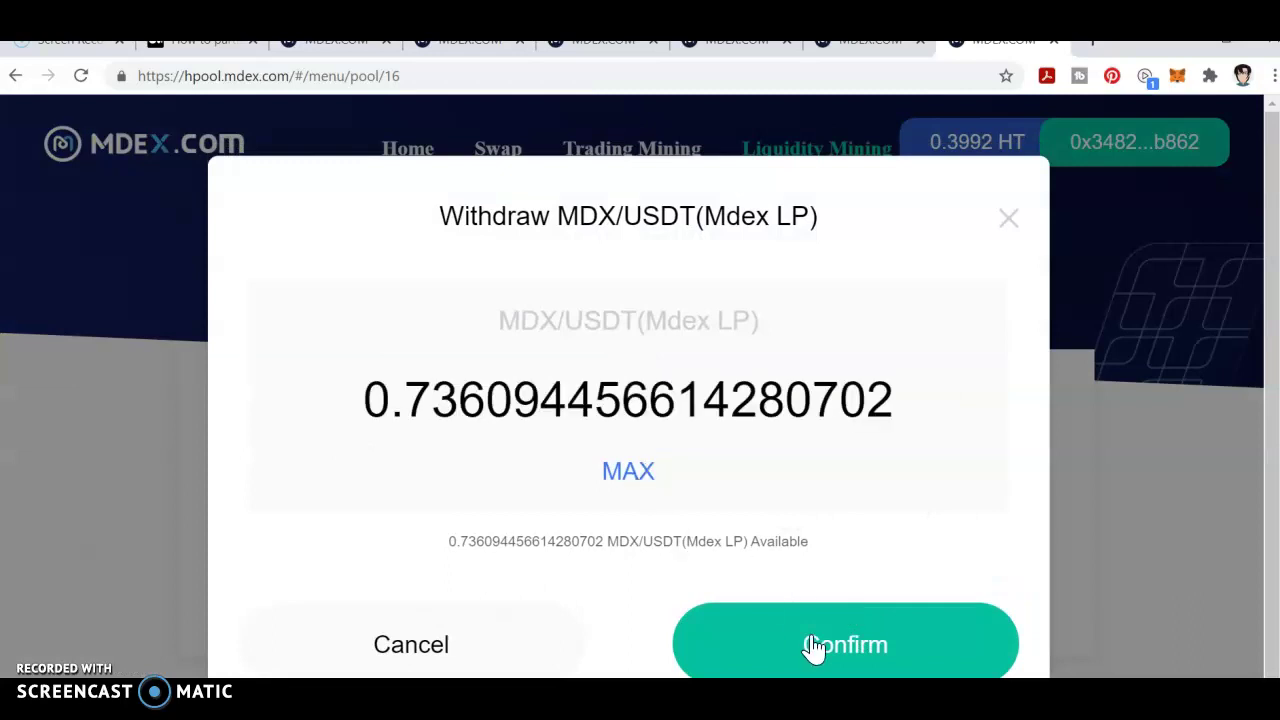
left_click(1007, 219)
scroll(770, 465, "down", 1)
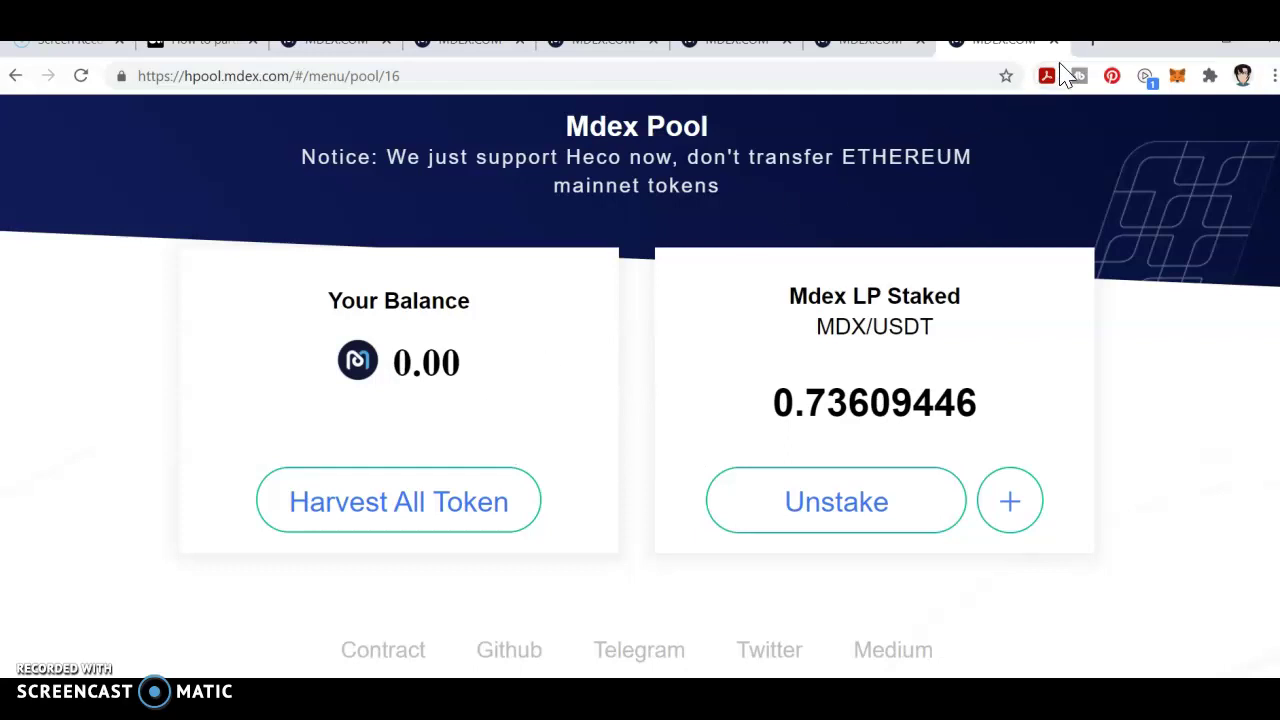
- Go to Twitter in a new browser tab, search for mdex and open the Mdex #Heco & #ETH profile
left_click(1091, 42)
type("tw")
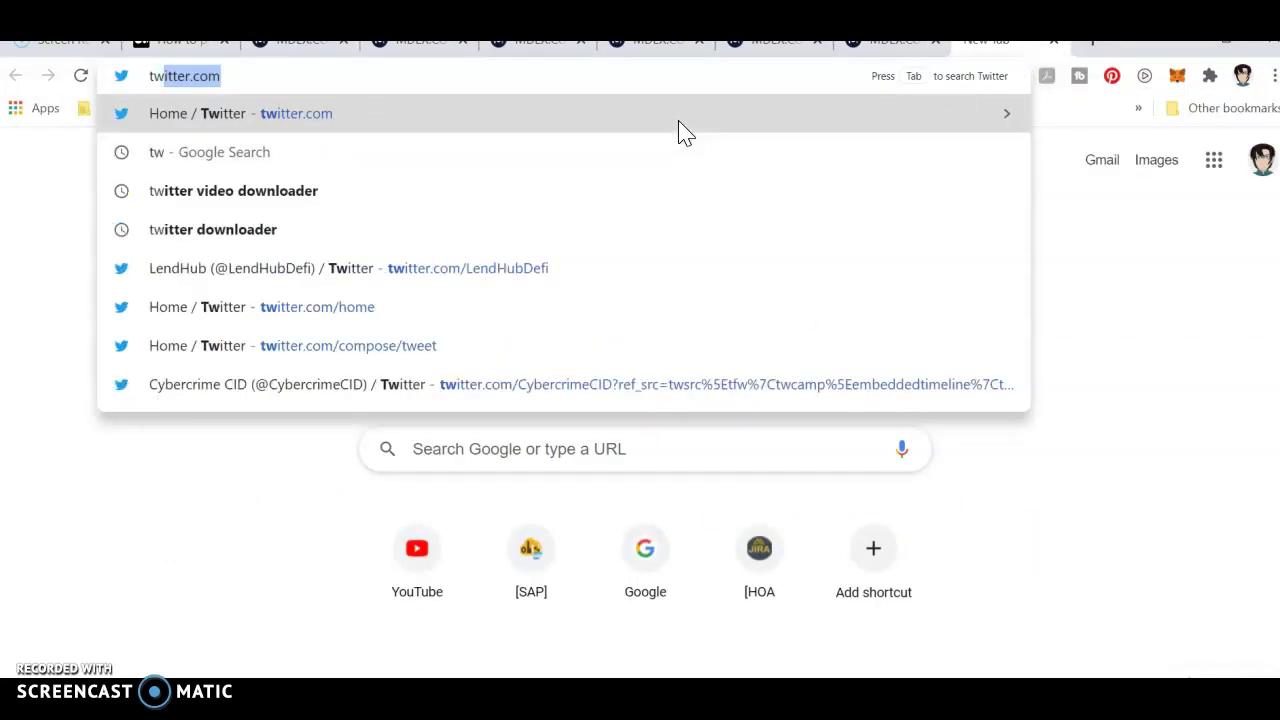
key("Return")
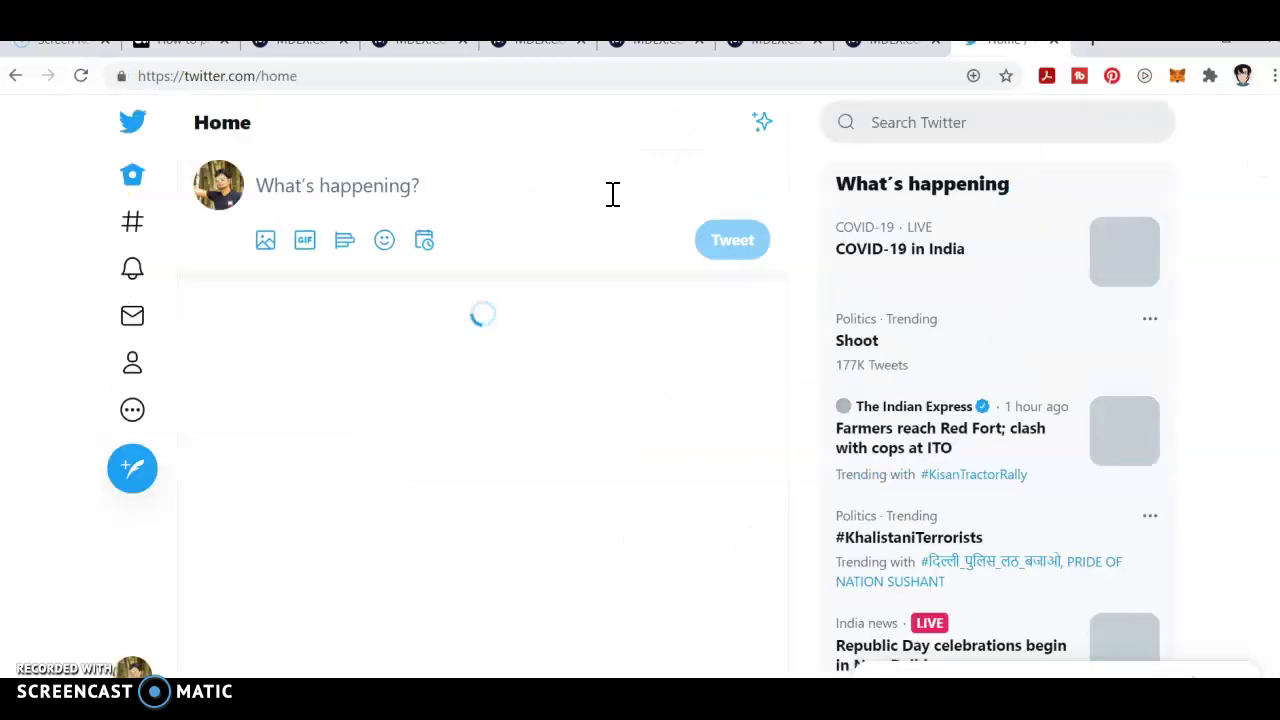
scroll(540, 270, "down", 7)
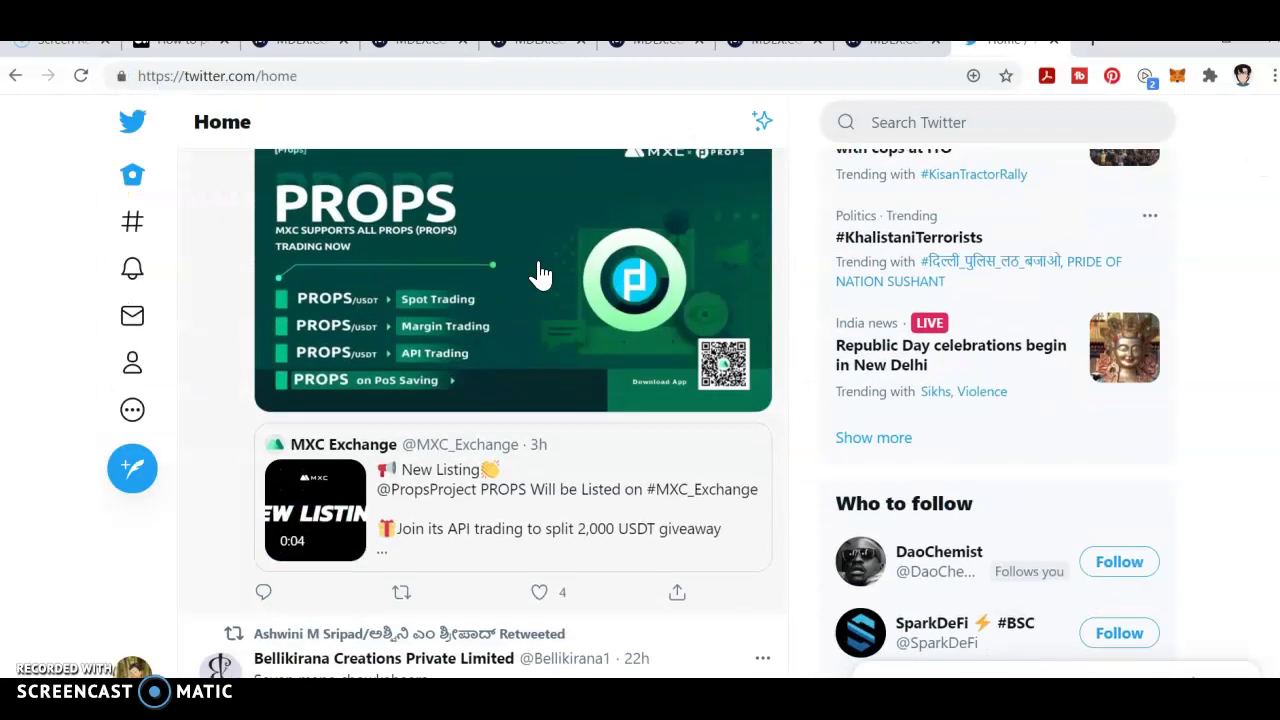
scroll(540, 270, "up", 7)
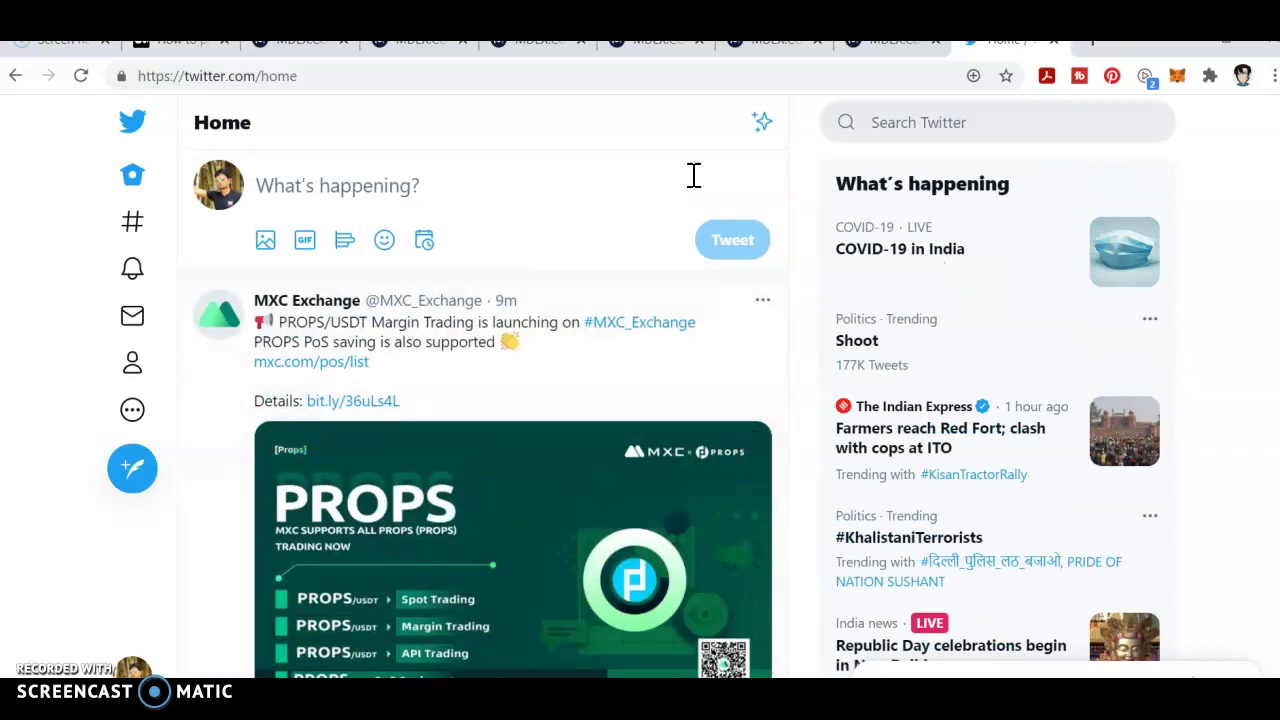
left_click(893, 124)
type("m/Mdex")
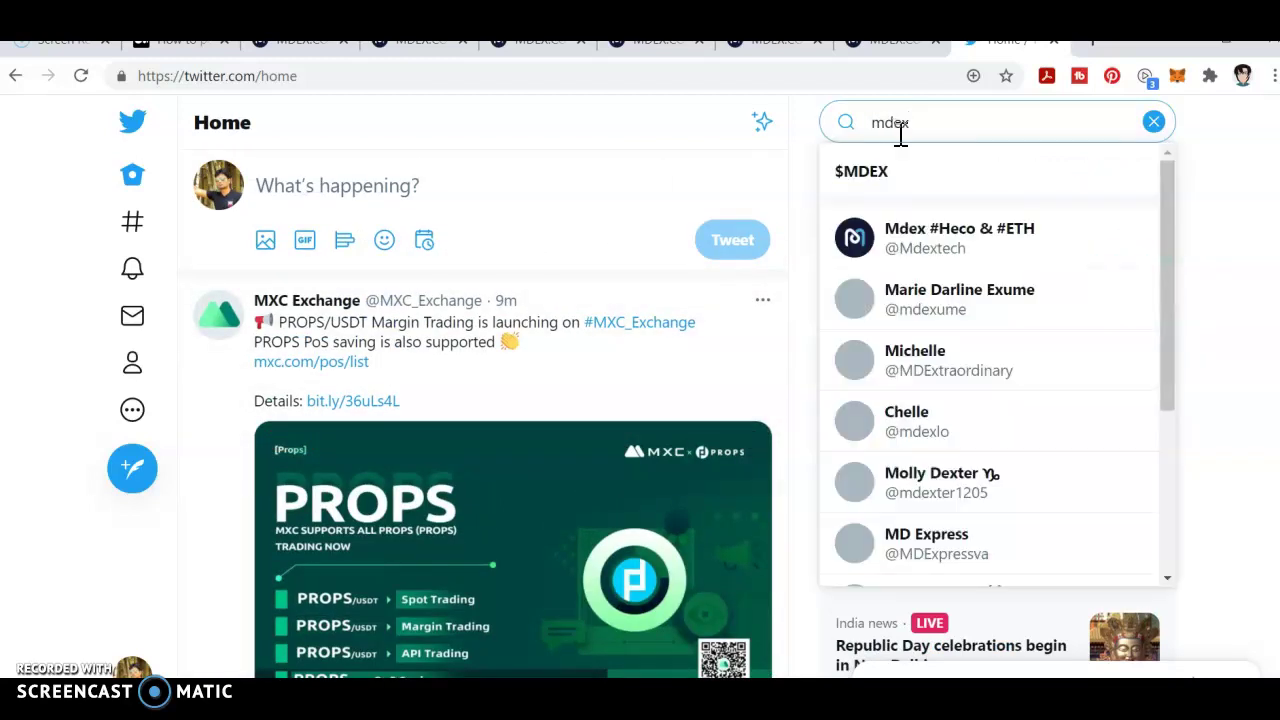
left_click(922, 234)
- Open the tweet on liquidity mining reward adjustments in the Mdex feed and examine the MDX/USDT reward
scroll(580, 369, "down", 9)
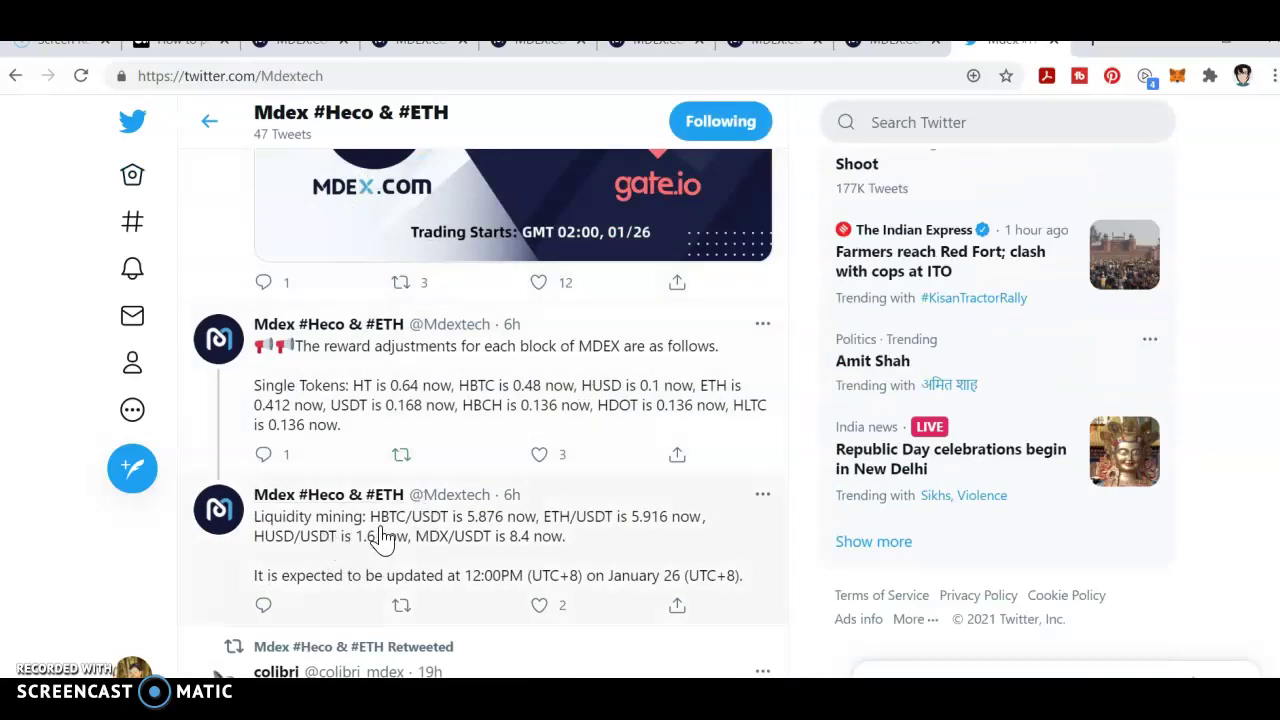
left_click(512, 563)
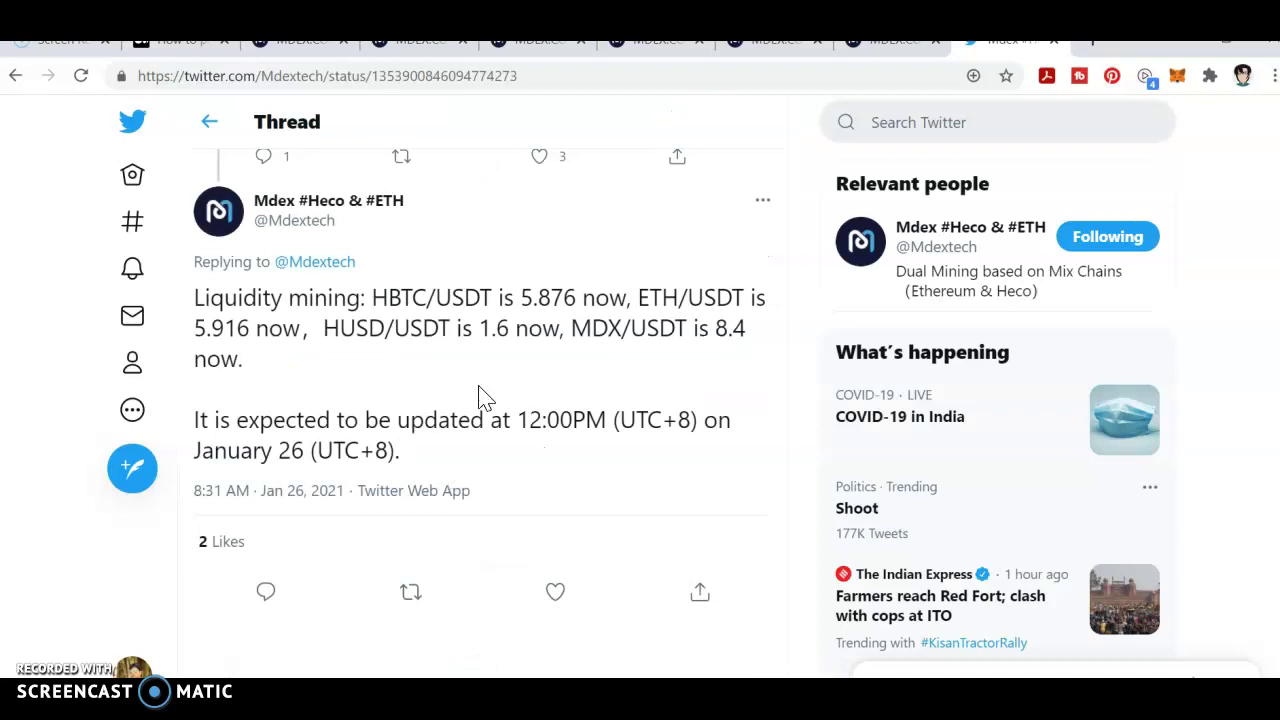
left_click_drag(571, 328, 760, 333)
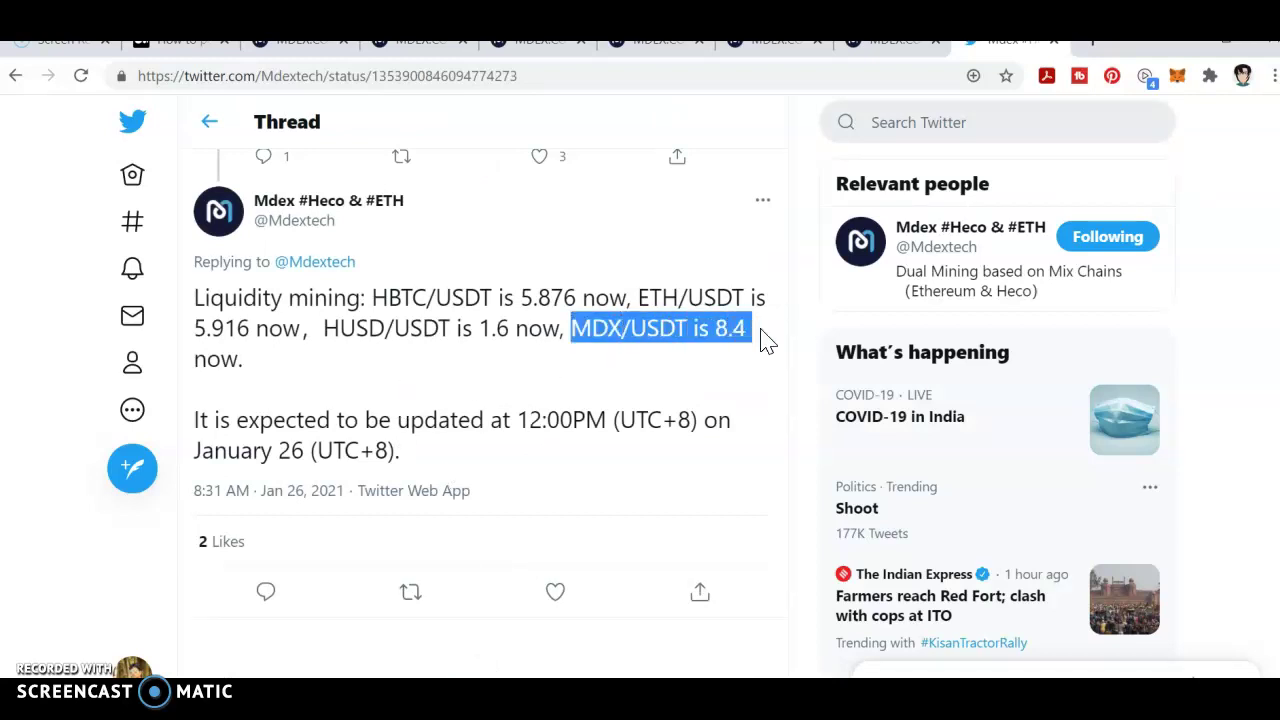
left_click(702, 362)
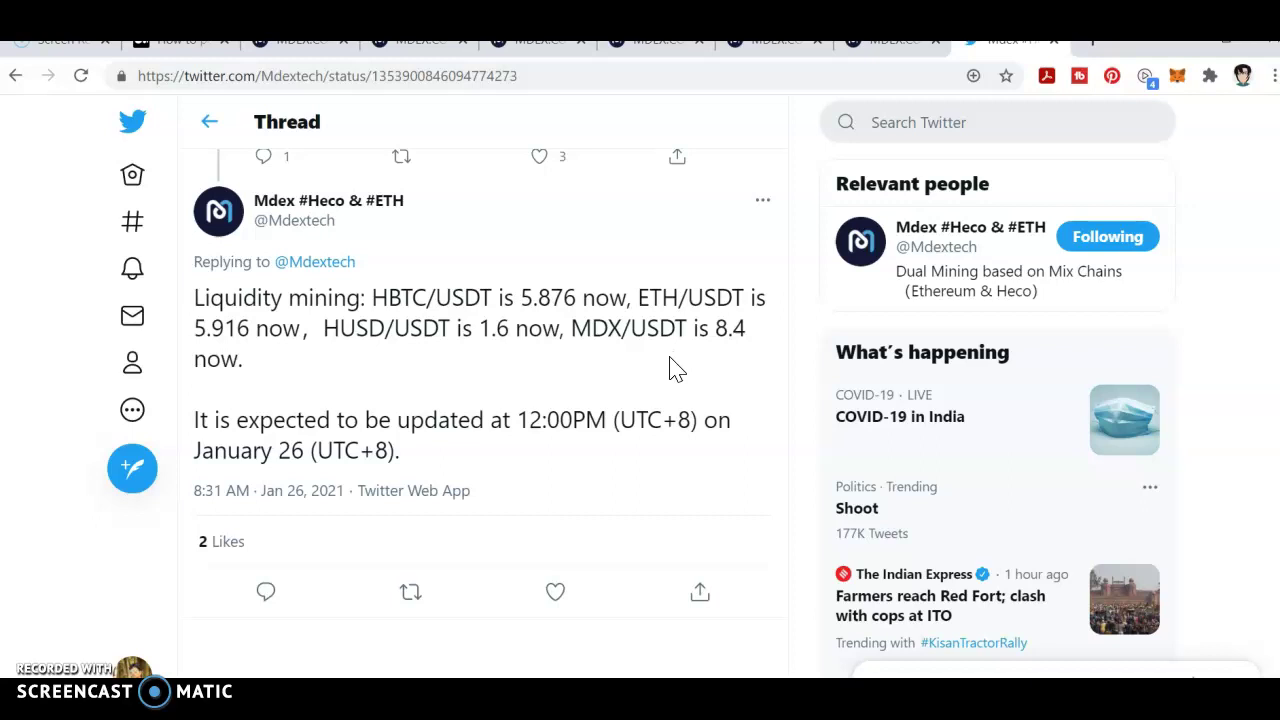
- Switch to the Mdex Pool page to check the staked MDX/USDT balance, and return to the Mdex #Heco & #ETH profile on Twitter
left_click(895, 42)
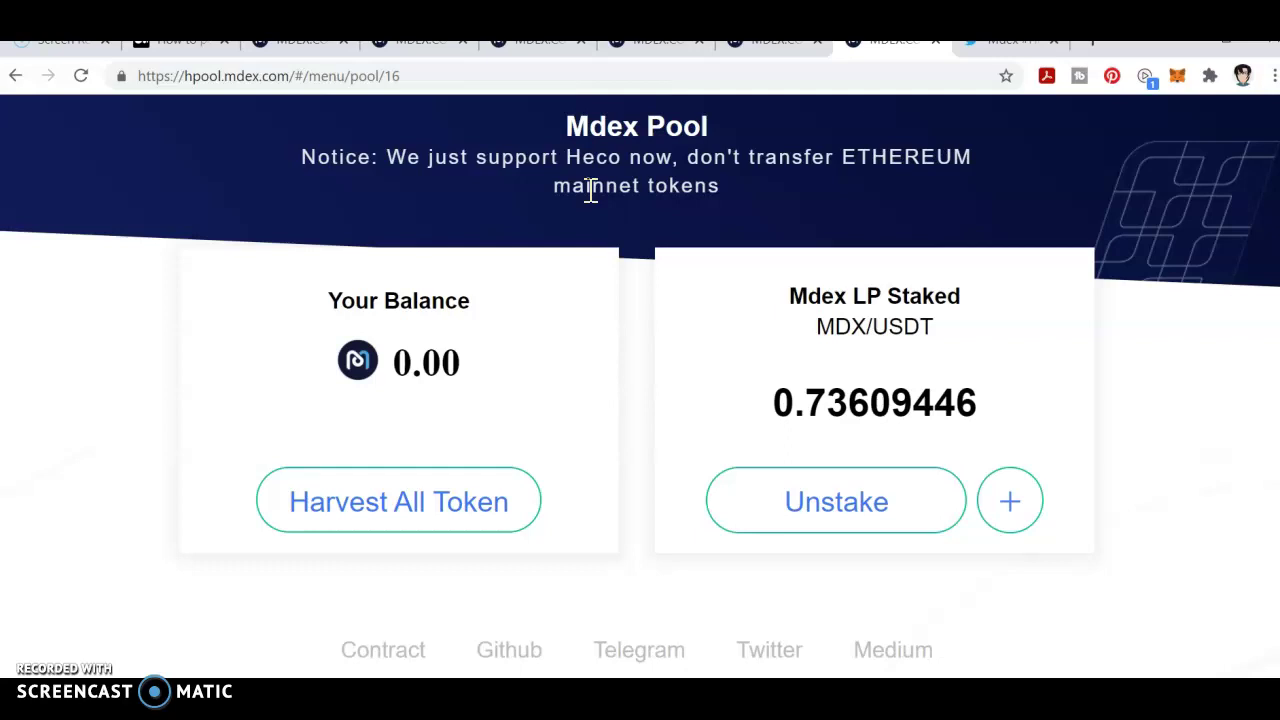
left_click(1005, 40)
left_click(335, 215)
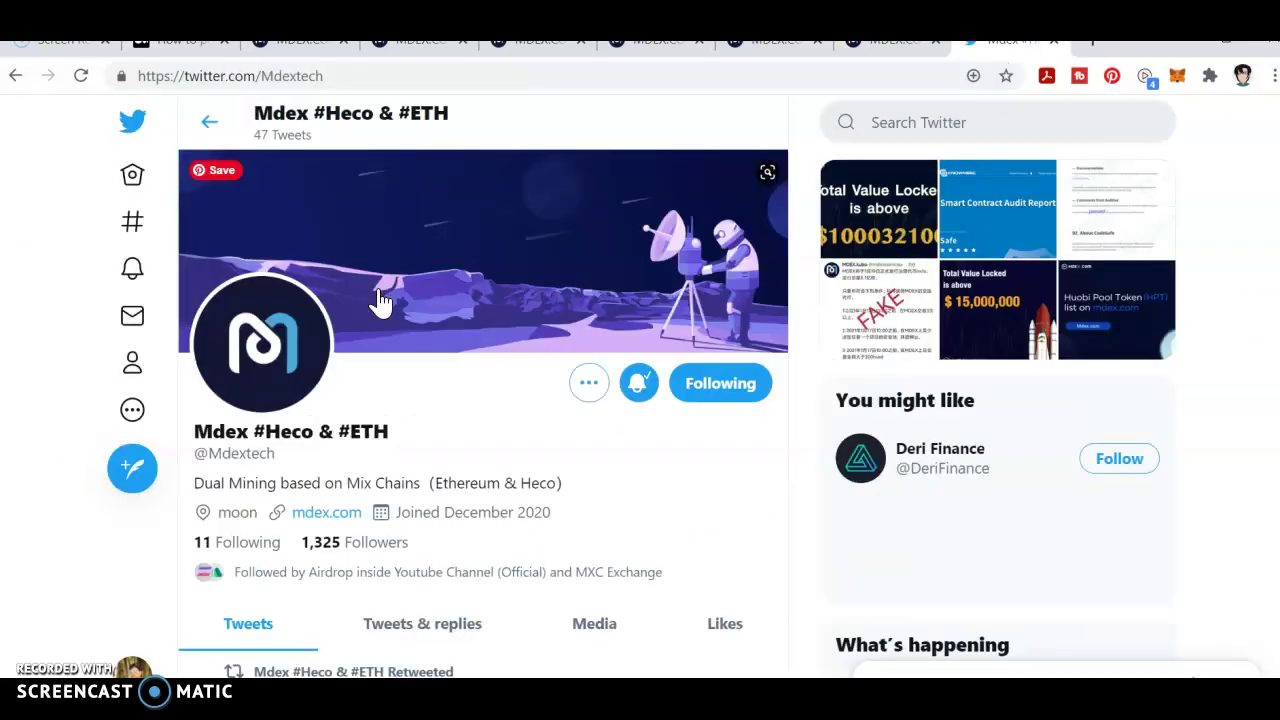
- Find the MDEX versus UniSwap comparison image in the Mdex profile's feed and open it at full size
scroll(380, 300, "down", 3)
scroll(362, 442, "down", 8)
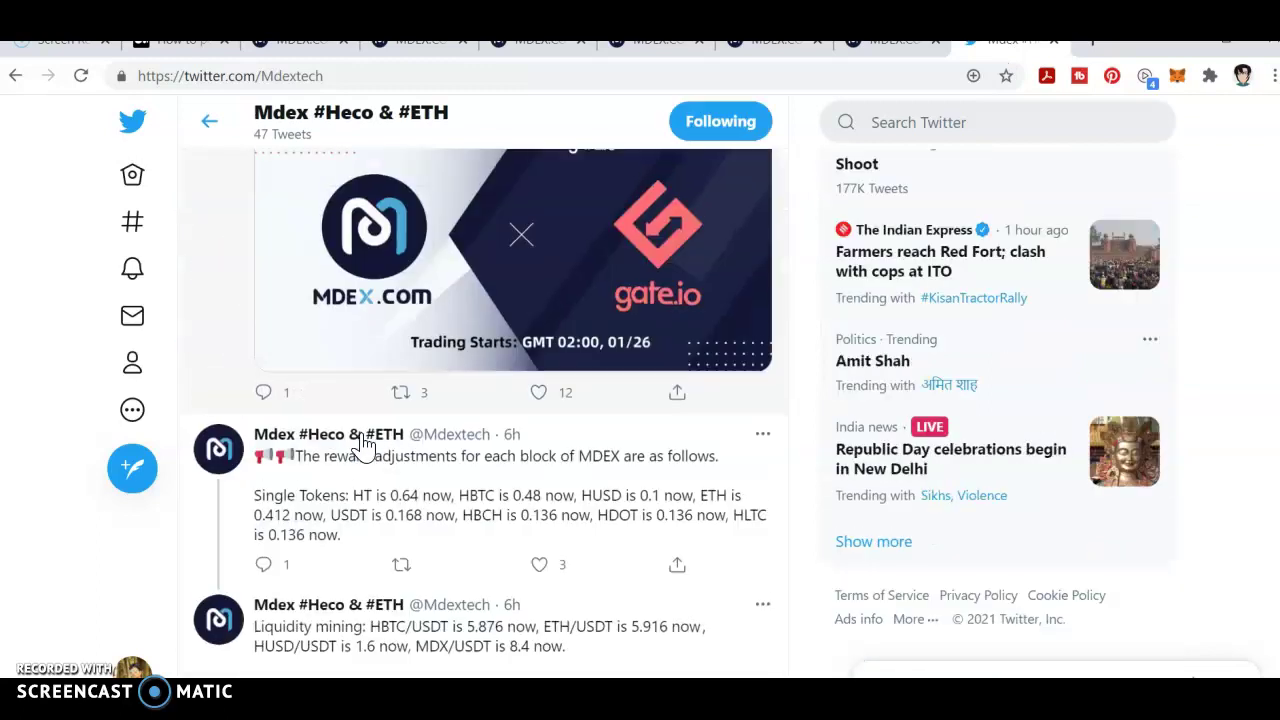
scroll(355, 437, "down", 10)
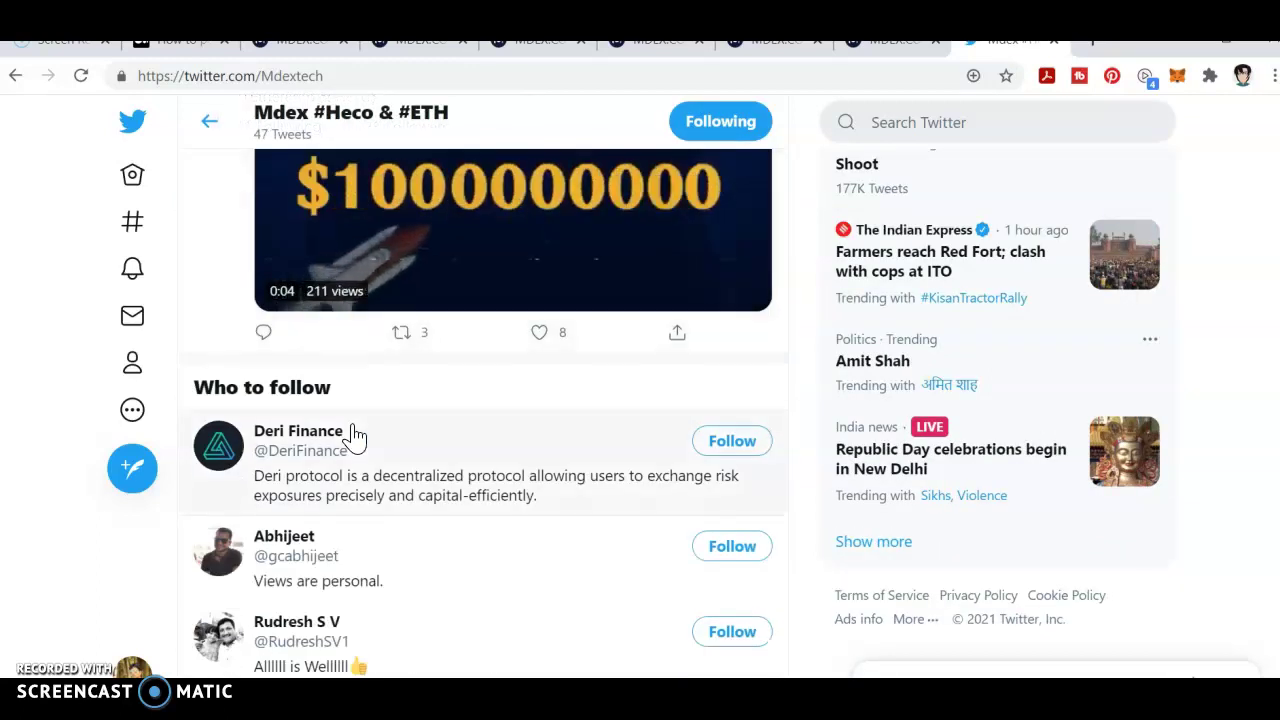
scroll(309, 352, "down", 10)
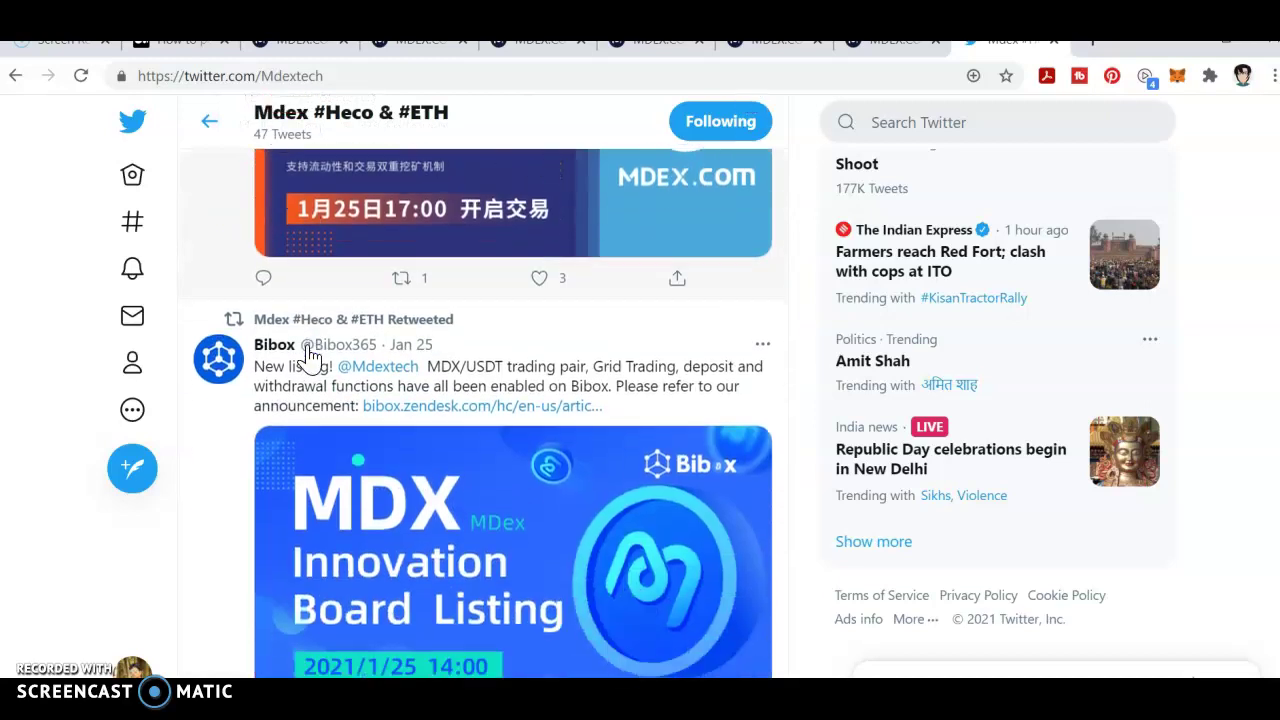
scroll(323, 370, "down", 10)
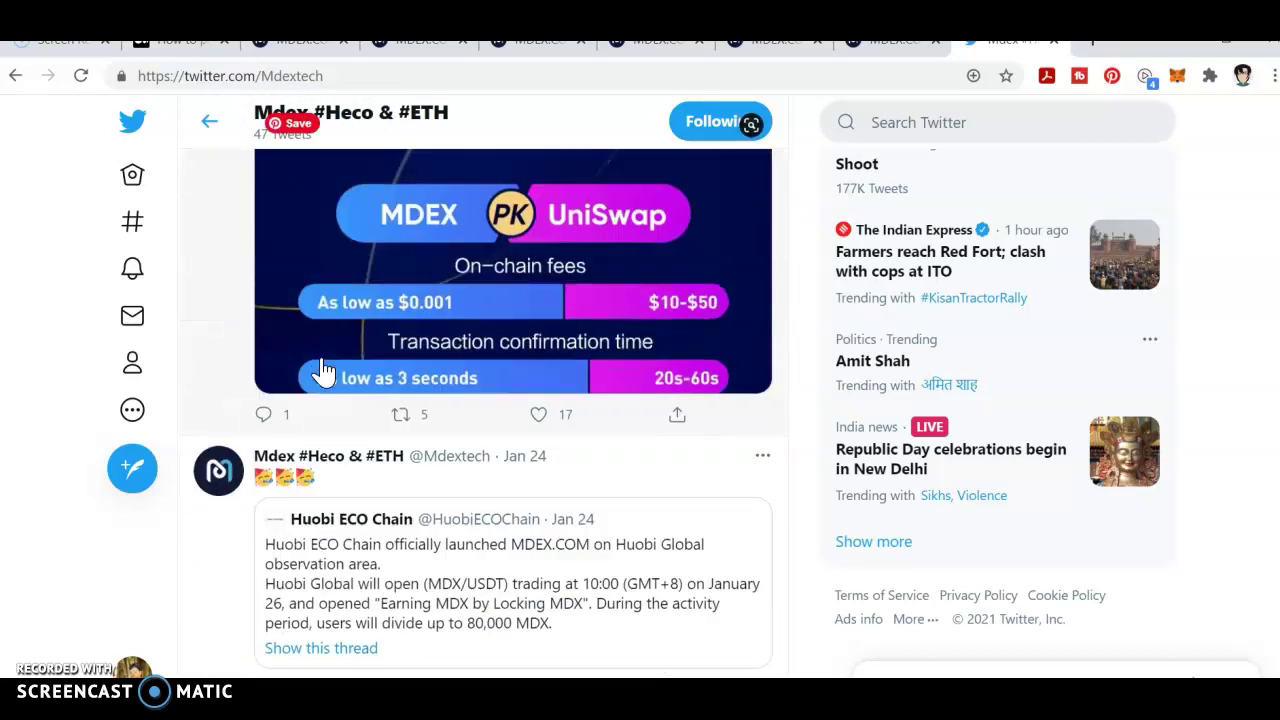
left_click(414, 296)
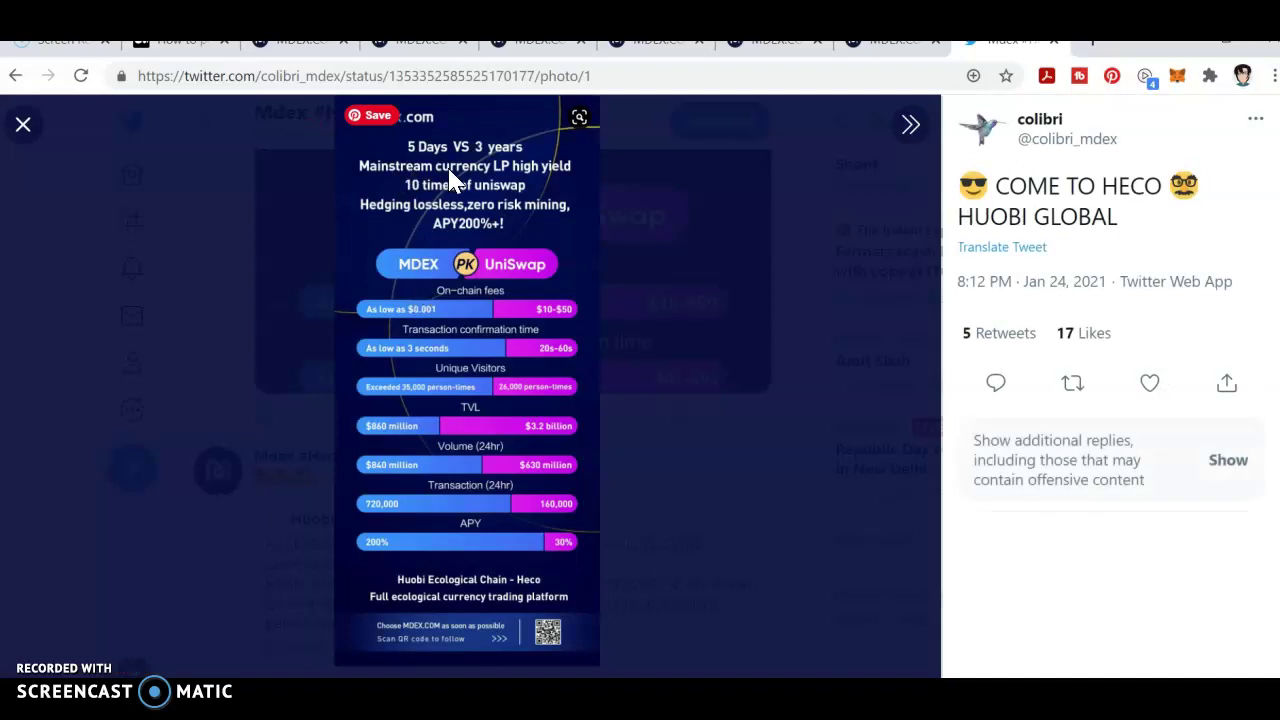